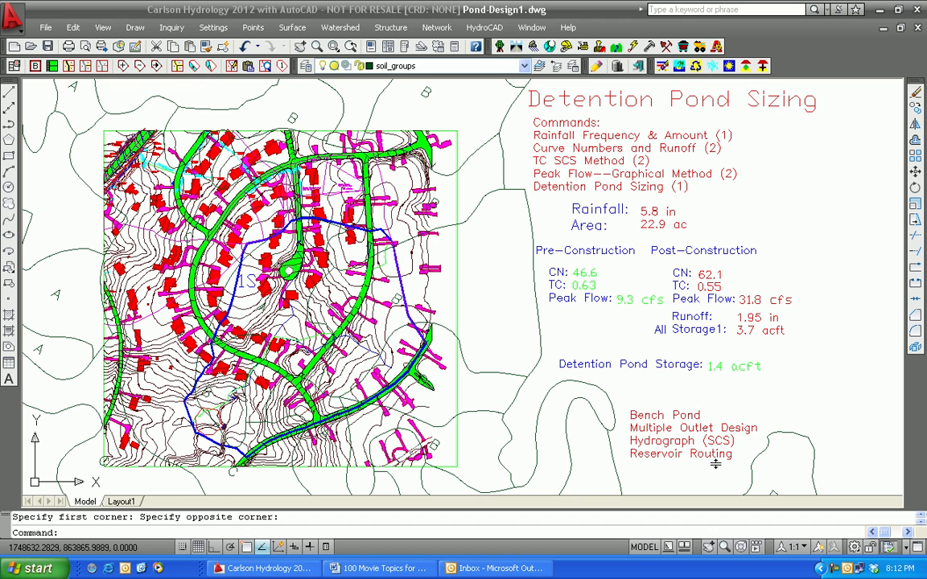
pyautogui.click(477, 29)
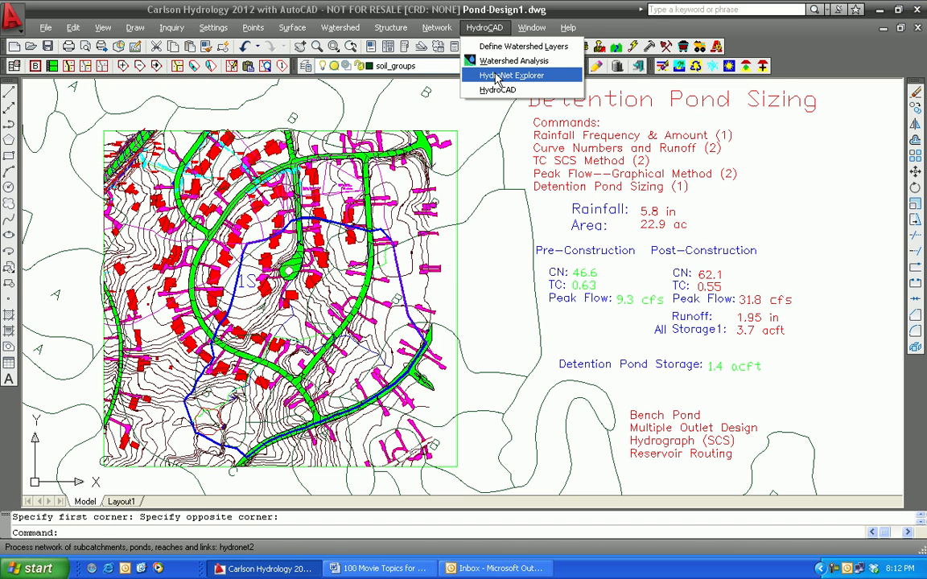
pyautogui.click(836, 229)
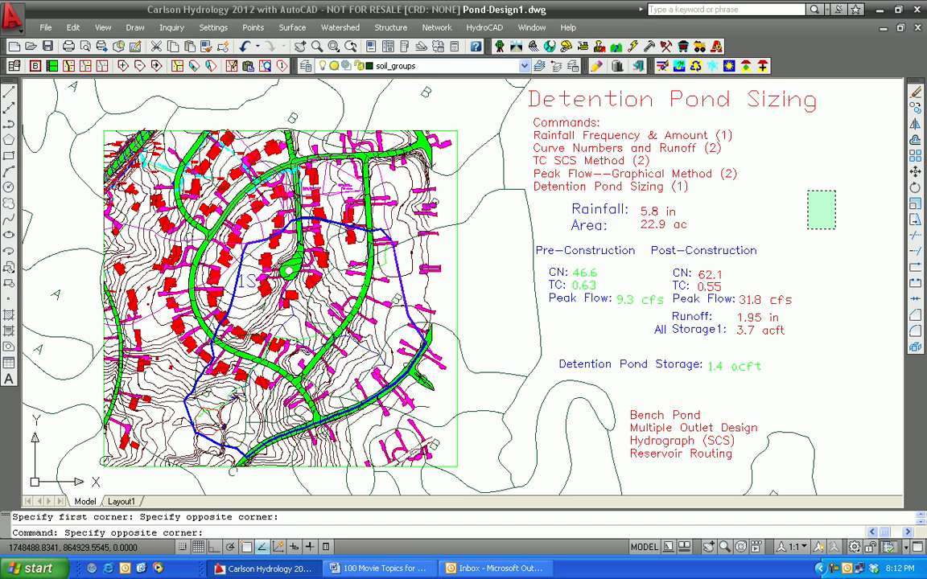
pyautogui.click(808, 190)
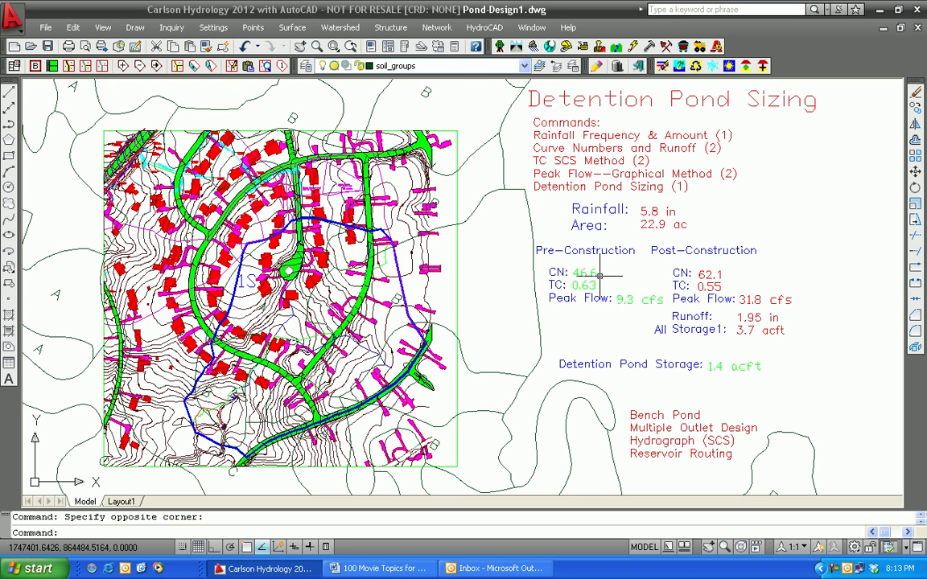
# Step: Review the watershed layer definitions for the SCS method, including ground covers, runoff curve numbers, and soil and watershed layers
pyautogui.click(336, 28)
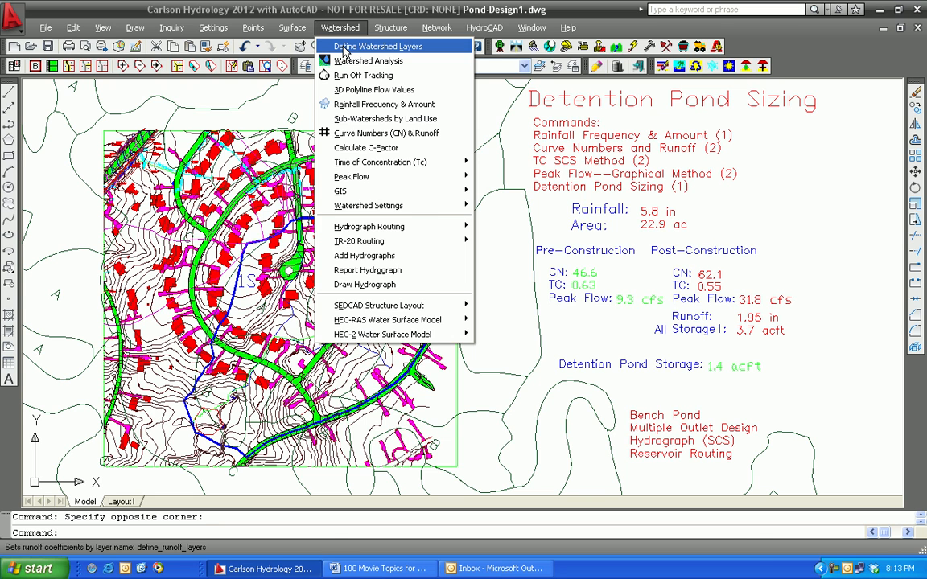
pyautogui.click(345, 49)
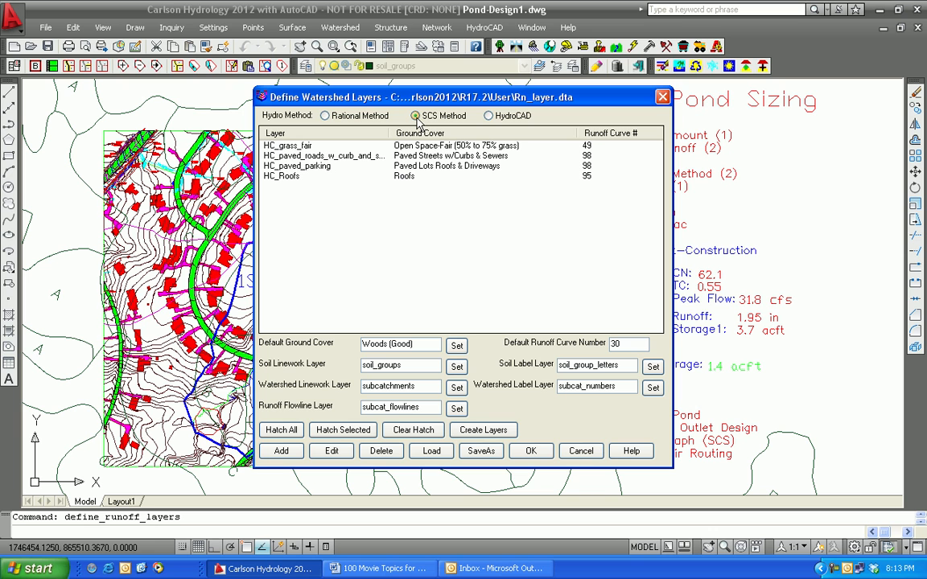
pyautogui.click(531, 452)
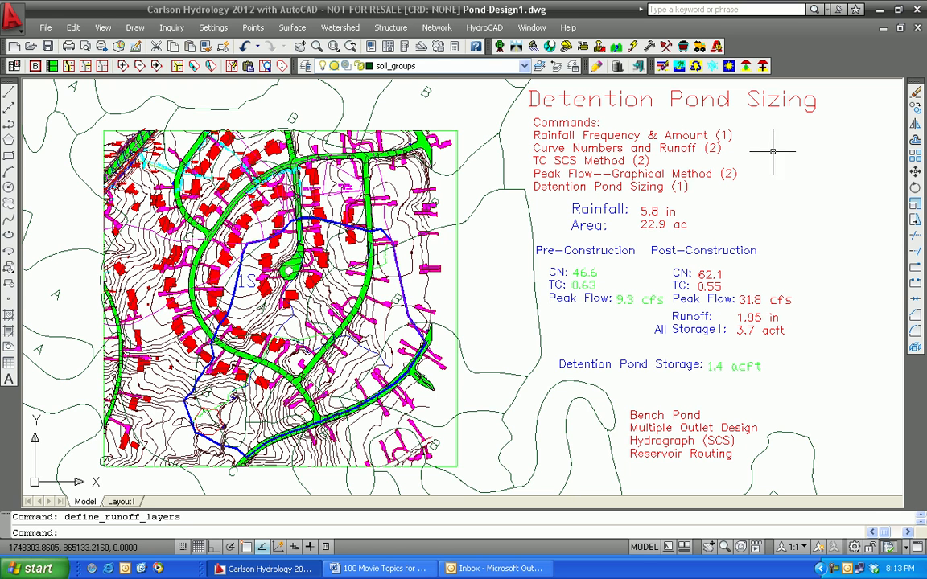
# Step: Set the rainfall to 5.77 in for the 100-year, 24-hour storm by picking the site near Kentucky on the rainfall map
pyautogui.click(337, 28)
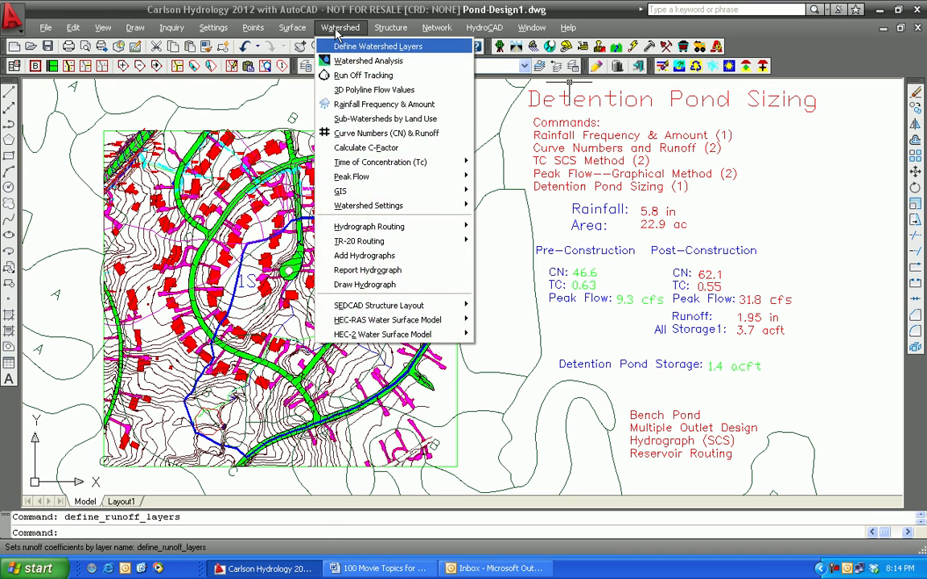
pyautogui.click(352, 106)
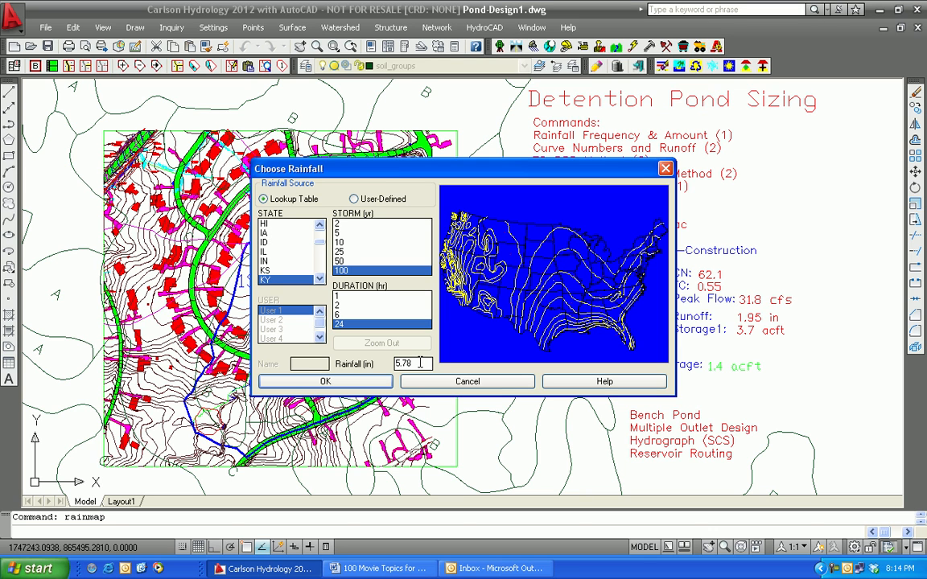
pyautogui.click(609, 282)
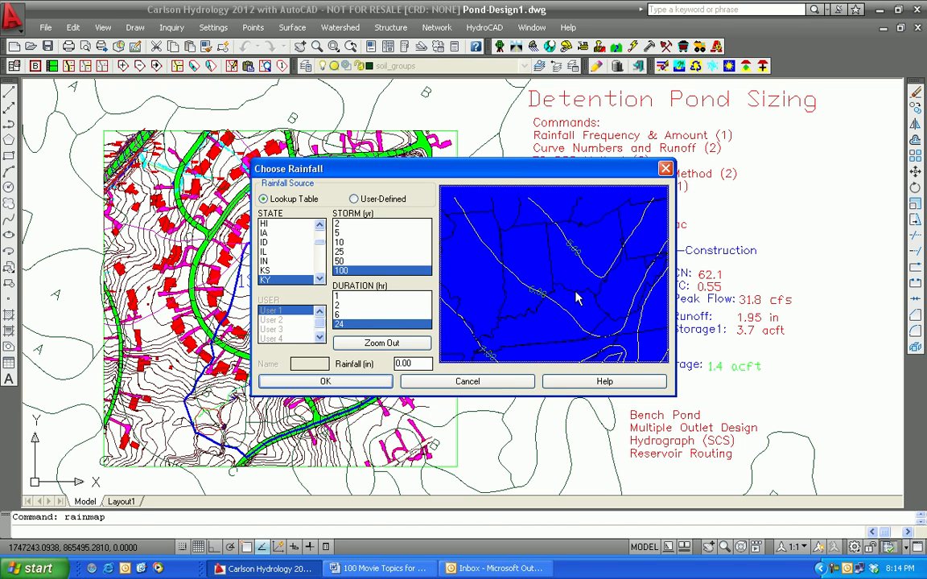
pyautogui.click(576, 299)
pyautogui.click(573, 295)
pyautogui.click(414, 363)
pyautogui.click(325, 382)
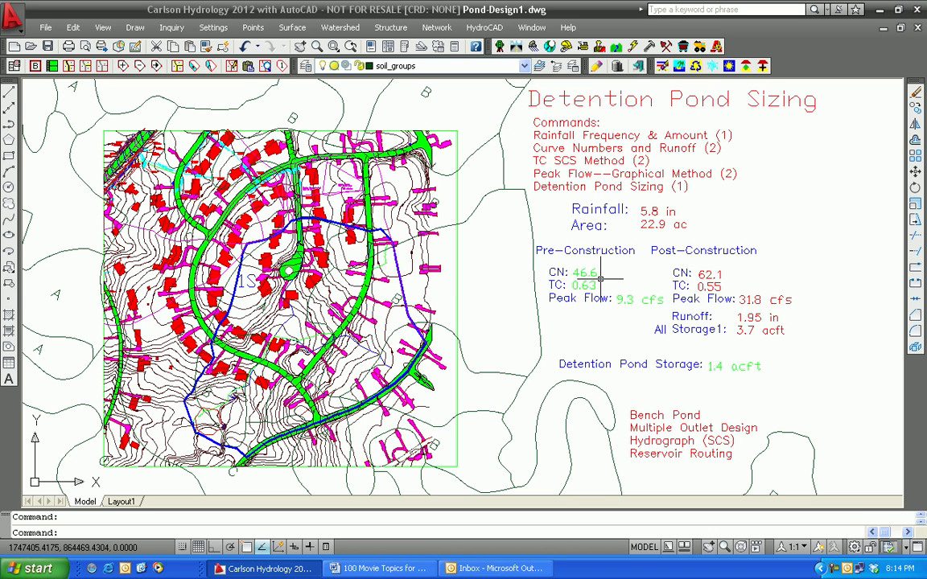
# Step: Freeze the post-construction layers by picking the paved roads, driveways and roofs in the site plan
pyautogui.click(340, 29)
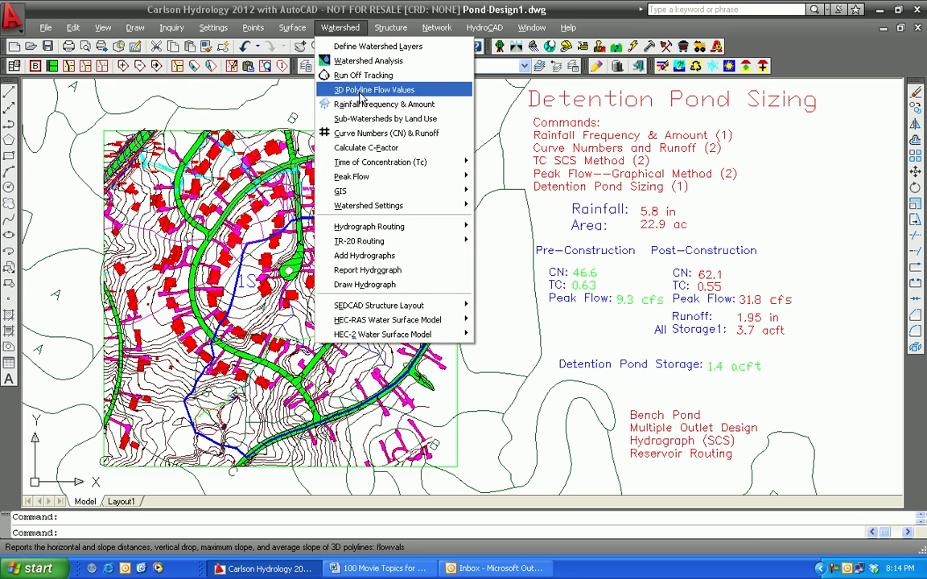
pyautogui.click(518, 276)
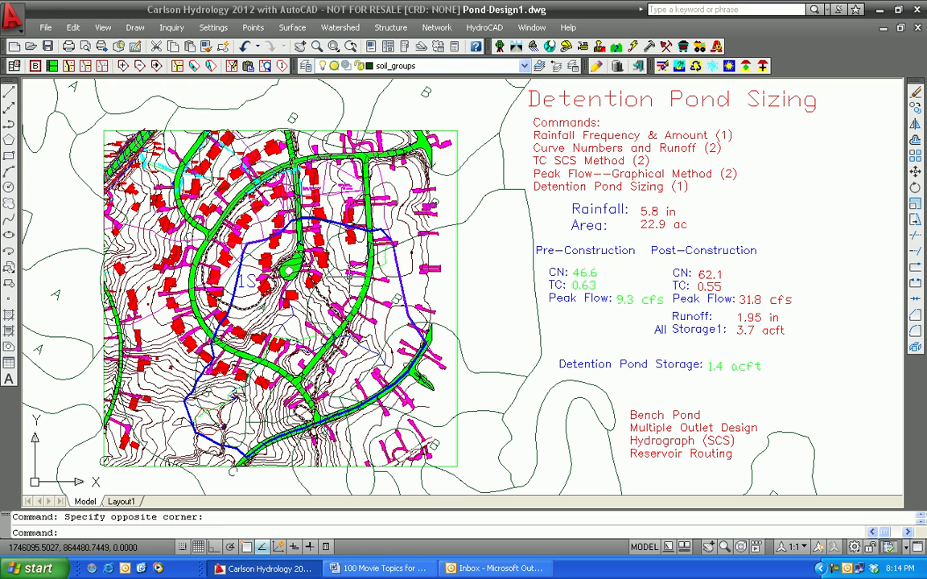
pyautogui.click(96, 29)
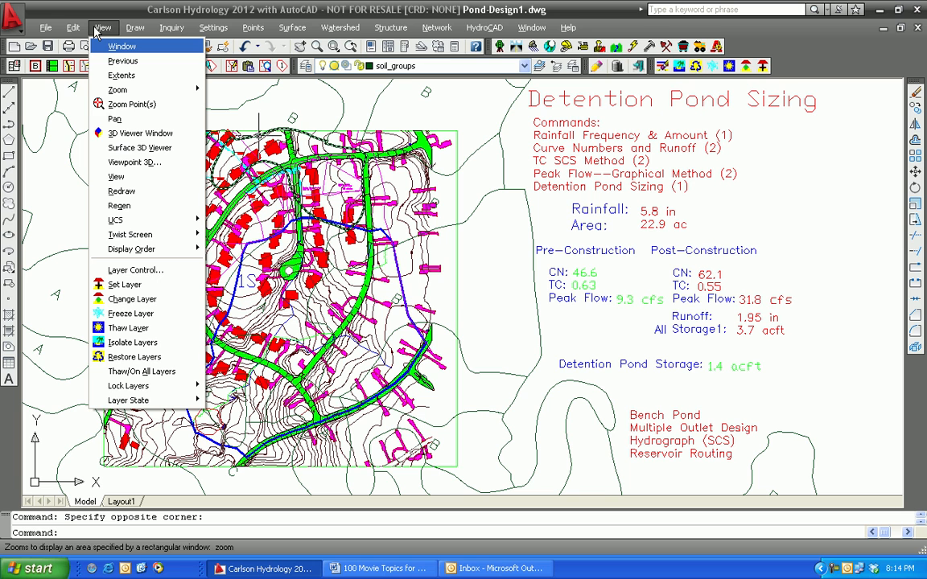
pyautogui.click(133, 314)
pyautogui.click(436, 400)
pyautogui.click(422, 386)
pyautogui.click(446, 379)
pyautogui.click(442, 368)
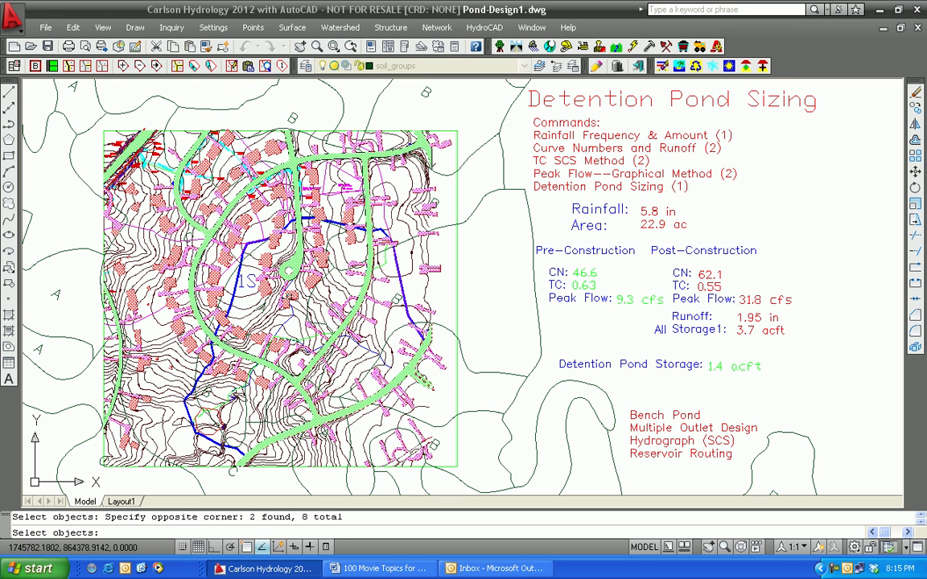
pyautogui.click(281, 242)
pyautogui.click(167, 258)
pyautogui.press('Return')
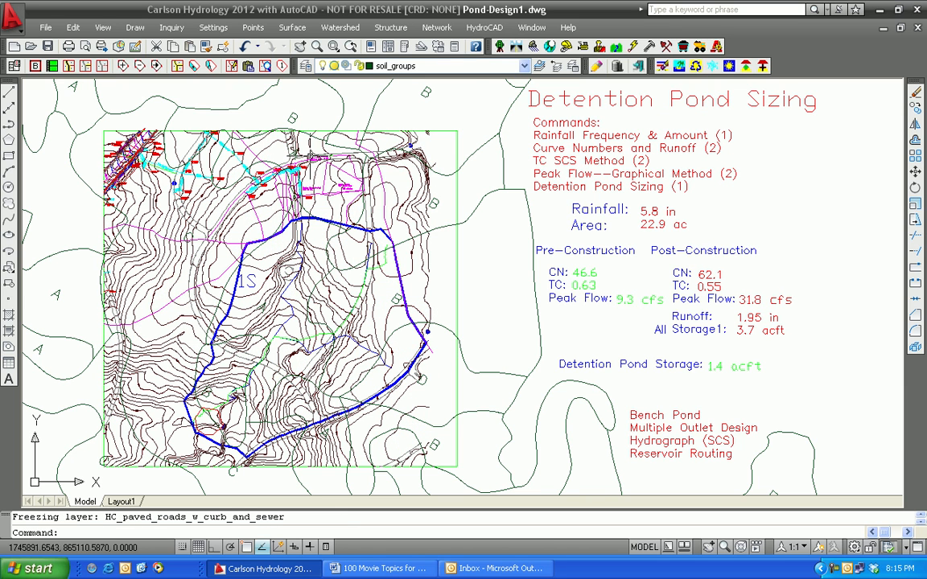
# Step: Load the runoff coefficient layer file PreConstruction-WoodsGood.rcl into the watershed layer definitions and accept them
pyautogui.click(344, 29)
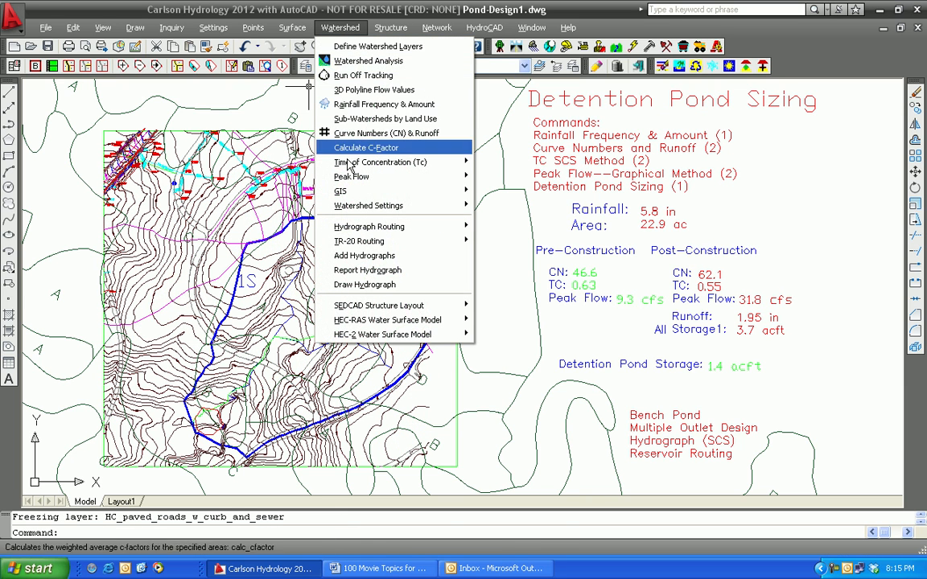
pyautogui.click(354, 46)
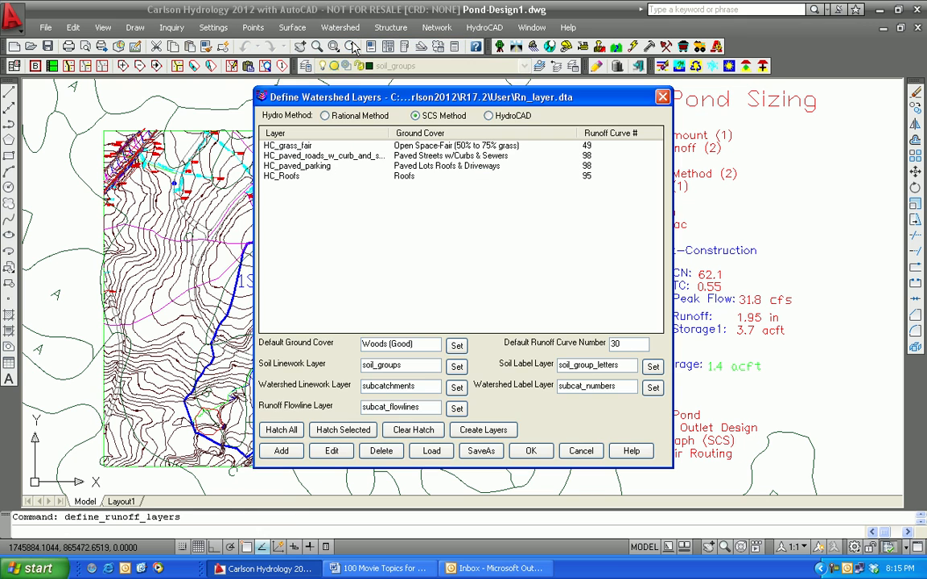
pyautogui.click(433, 452)
pyautogui.click(230, 324)
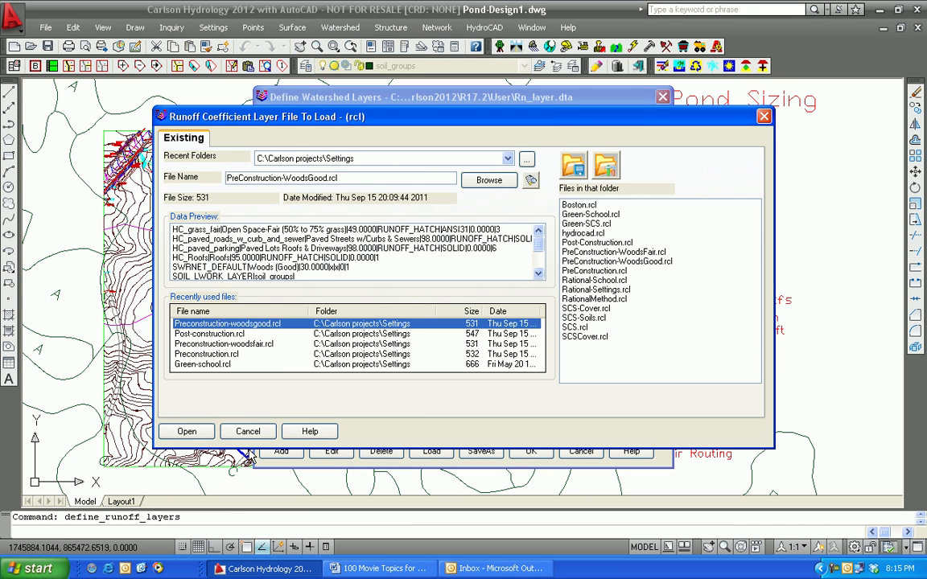
pyautogui.click(186, 431)
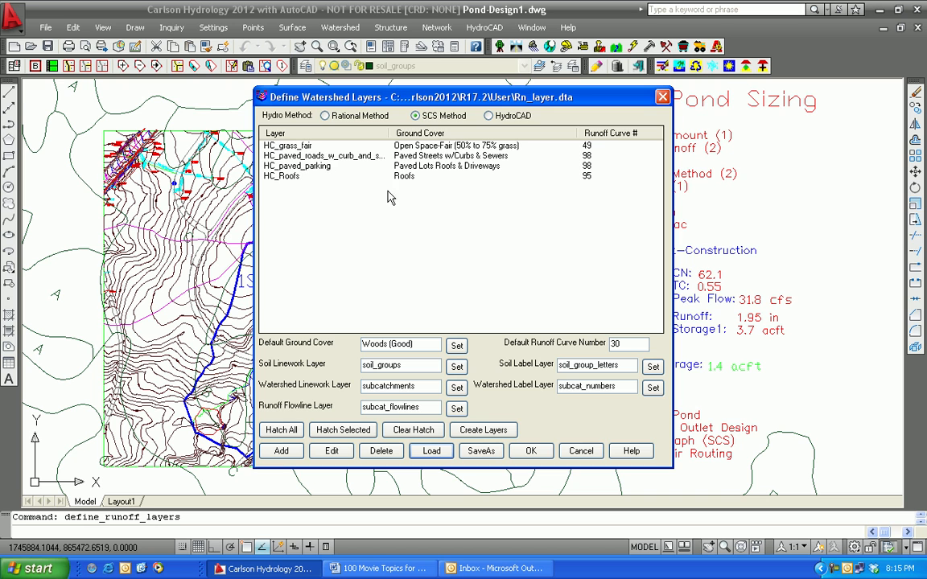
pyautogui.moveTo(322, 95); pyautogui.dragTo(562, 87)
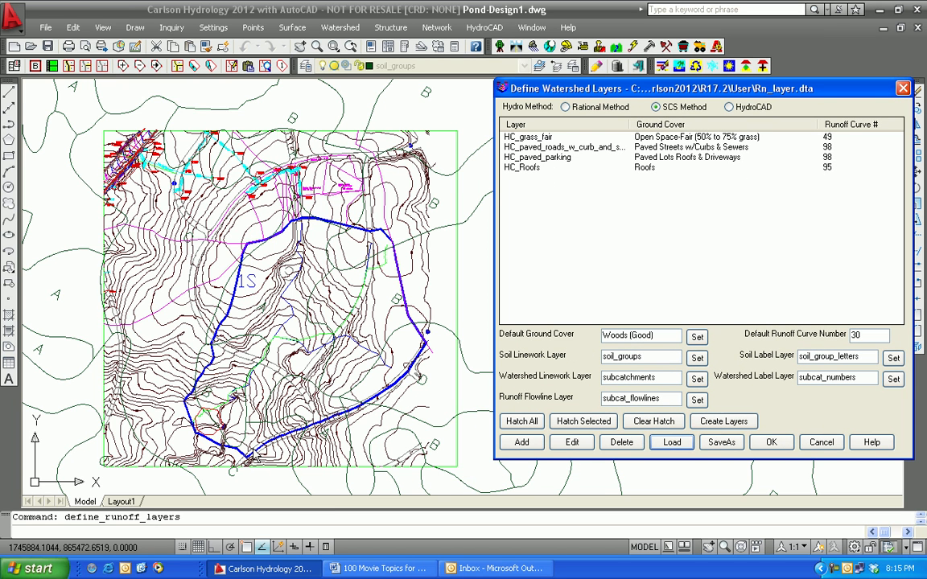
pyautogui.moveTo(576, 83); pyautogui.dragTo(417, 72)
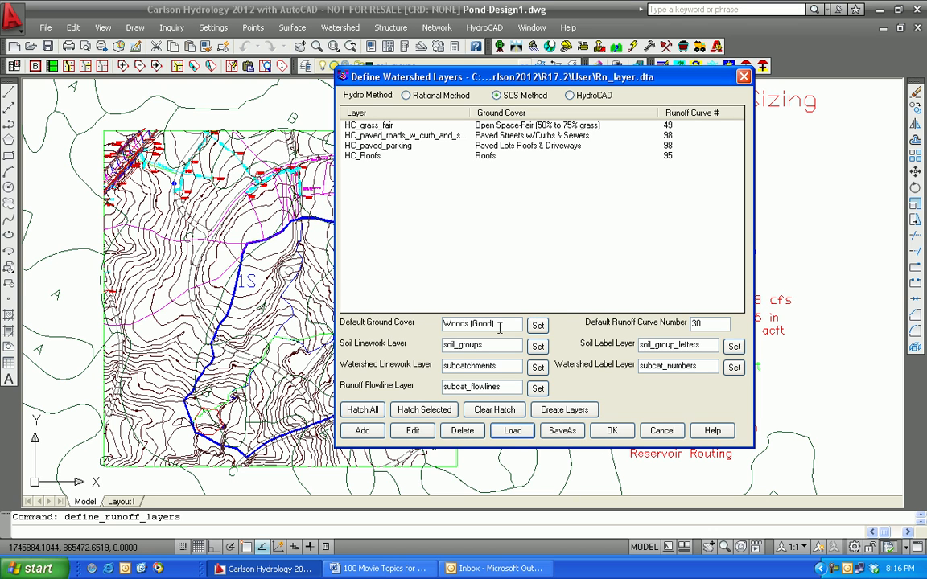
pyautogui.click(613, 432)
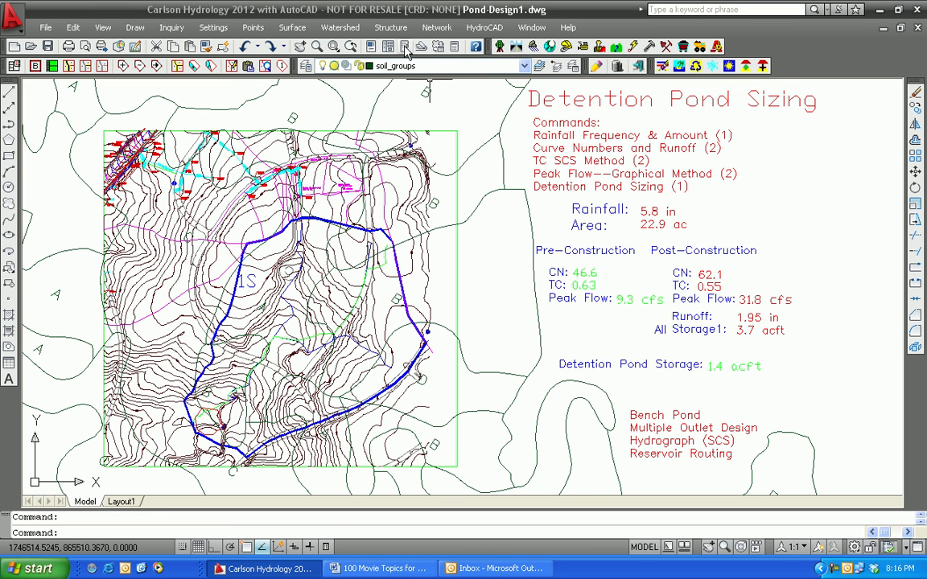
# Step: Clear the curve number table and calculate the pre-construction curve number and runoff from the perimeter polyline of watershed 1S
pyautogui.click(341, 27)
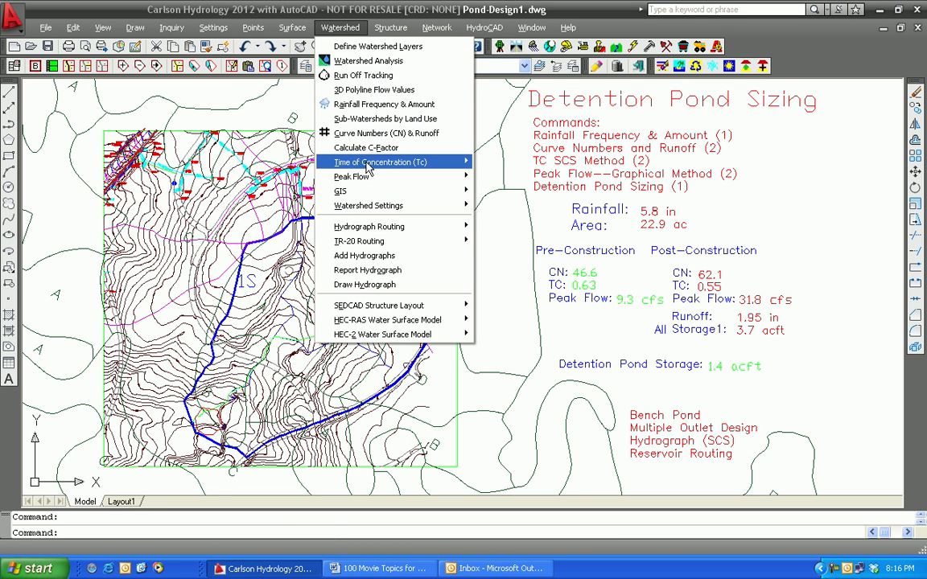
pyautogui.click(369, 132)
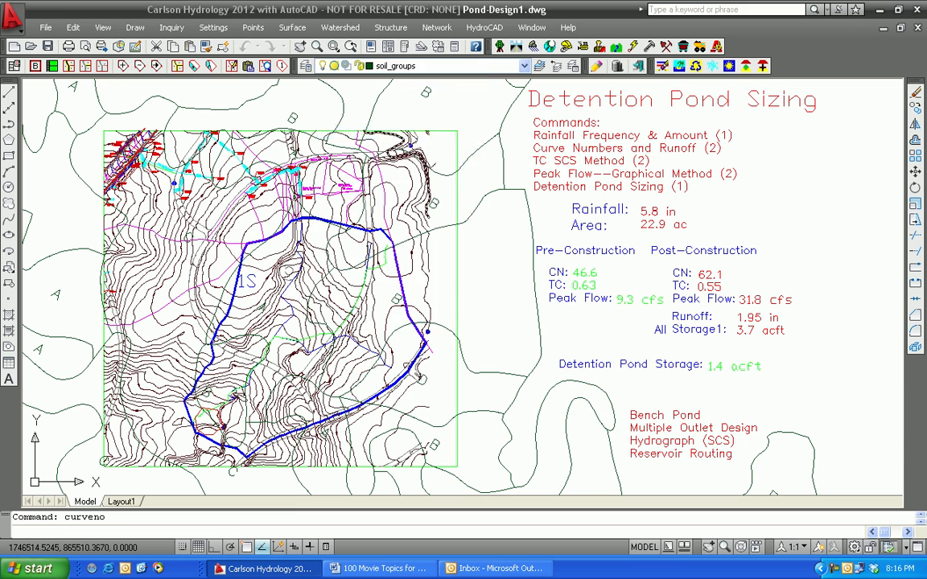
pyautogui.click(450, 409)
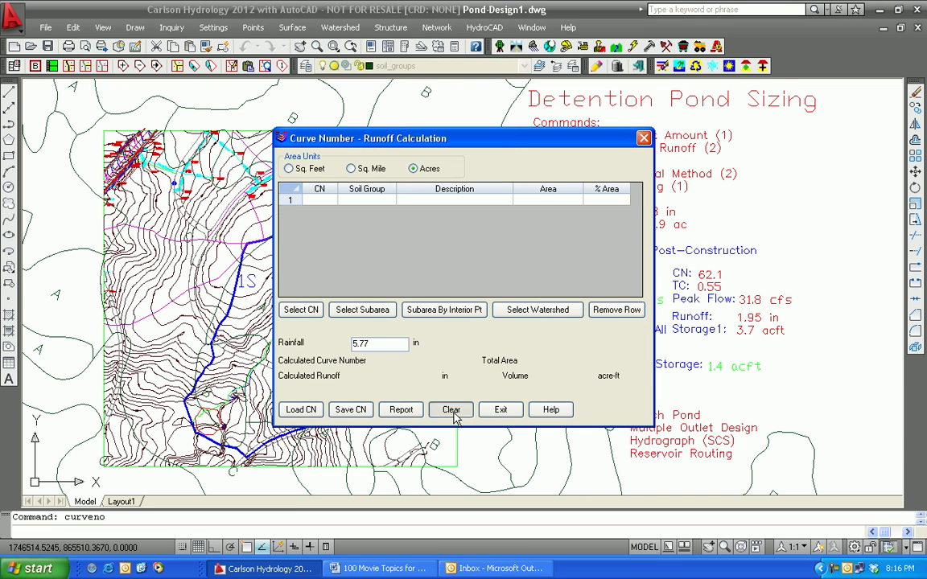
pyautogui.click(538, 310)
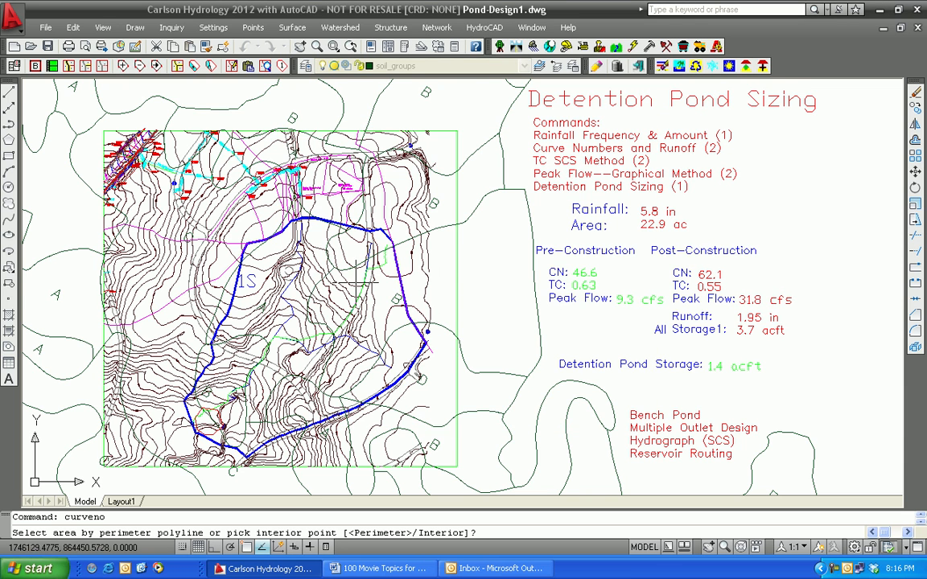
pyautogui.press('Return')
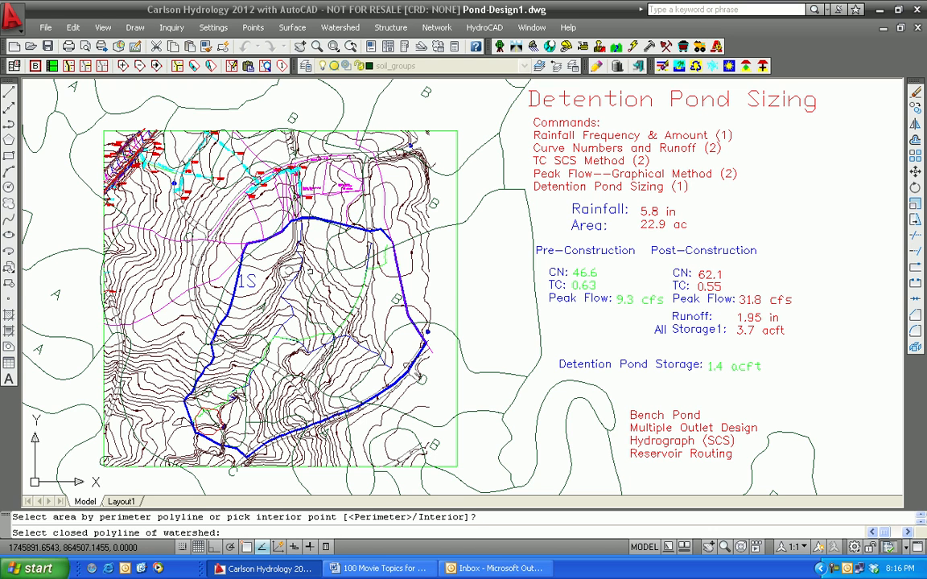
pyautogui.click(225, 251)
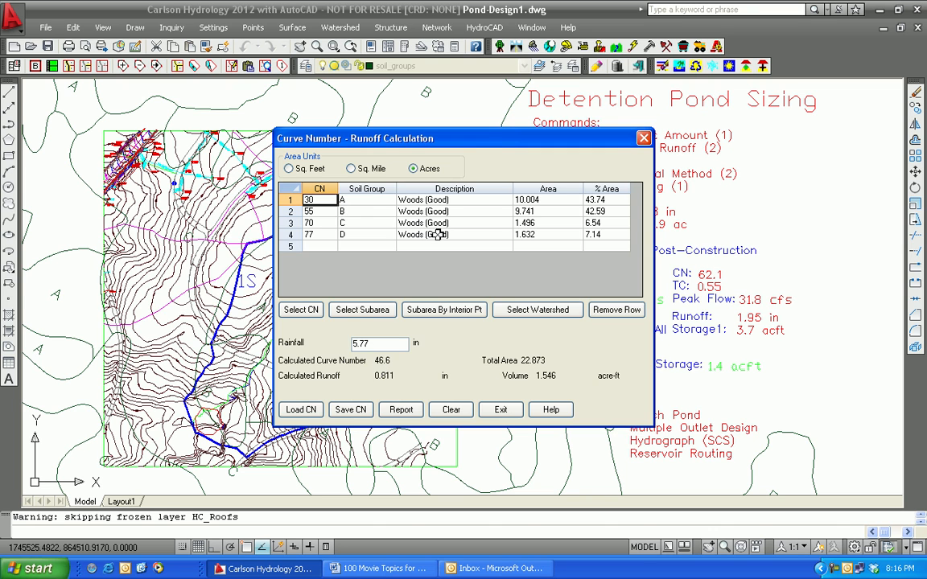
pyautogui.moveTo(475, 148); pyautogui.dragTo(293, 150)
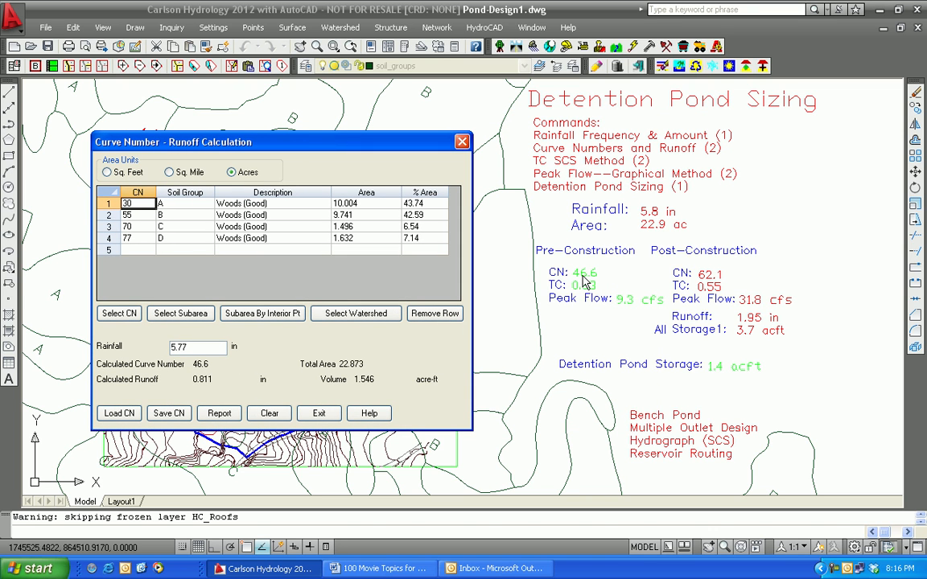
pyautogui.click(319, 413)
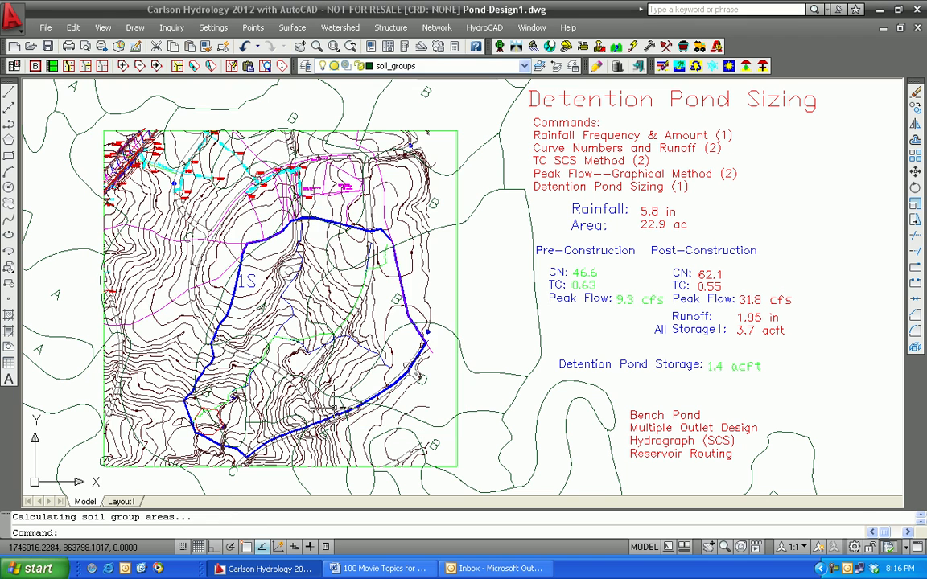
# Step: Start an SCS time of concentration calculation and take the flow length from the 3D flow polyline inside watershed 1S
pyautogui.click(340, 29)
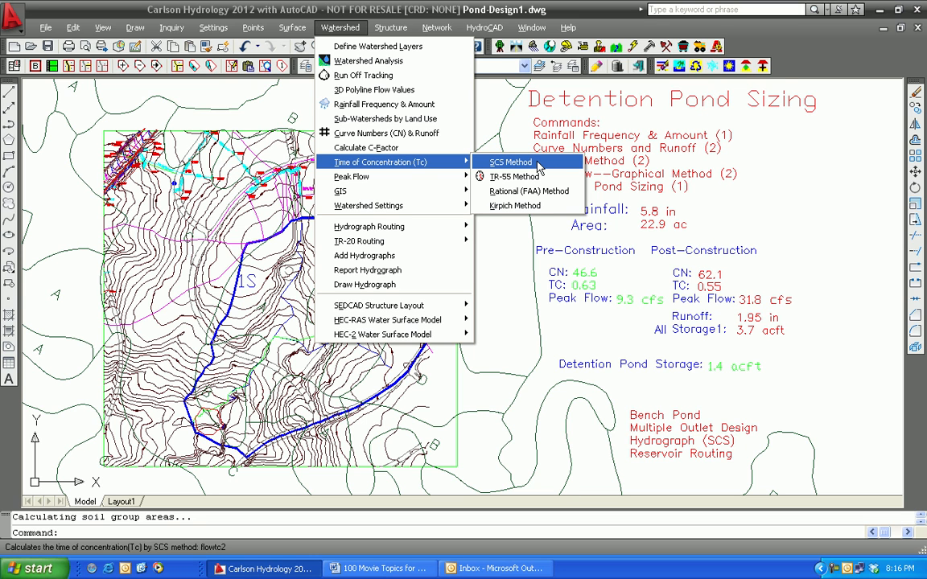
pyautogui.click(539, 165)
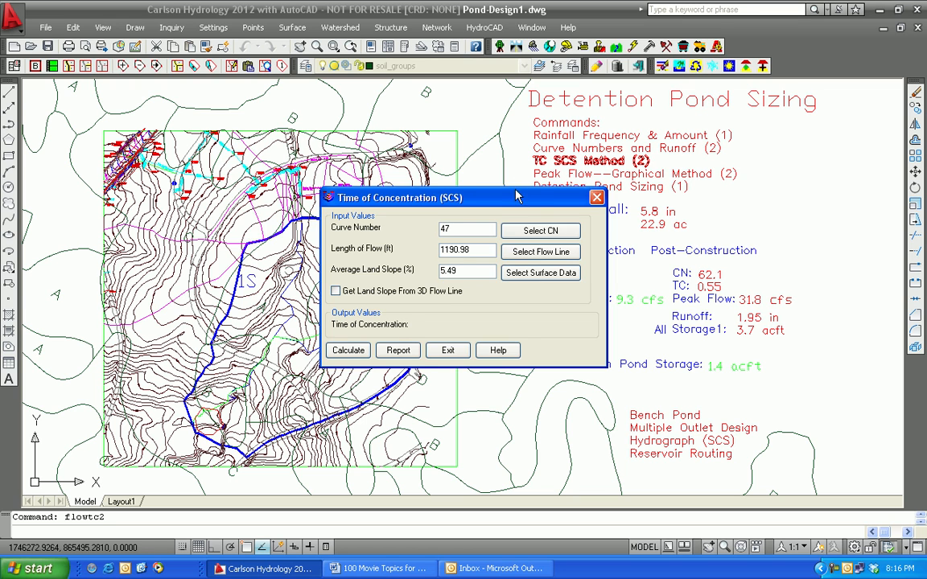
pyautogui.moveTo(465, 197); pyautogui.dragTo(374, 186)
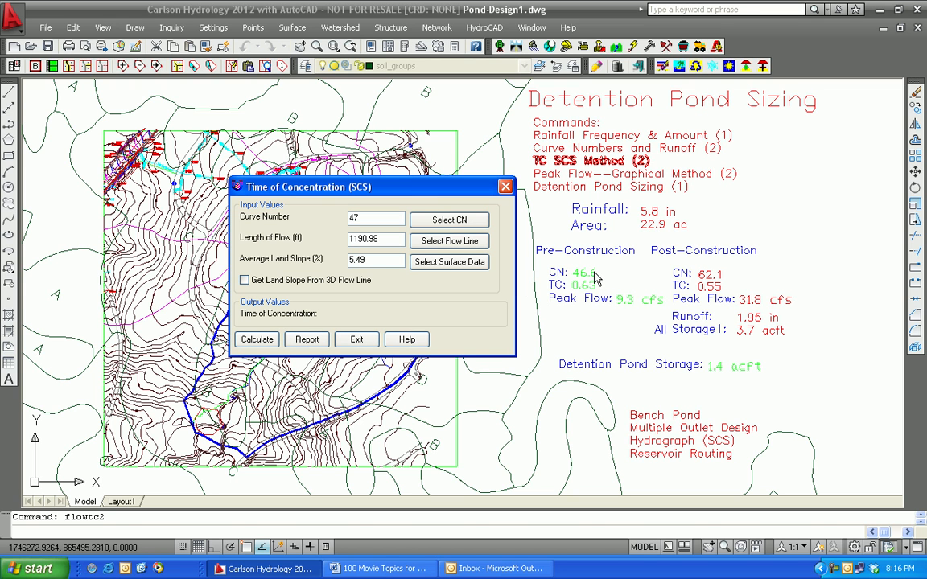
pyautogui.click(450, 242)
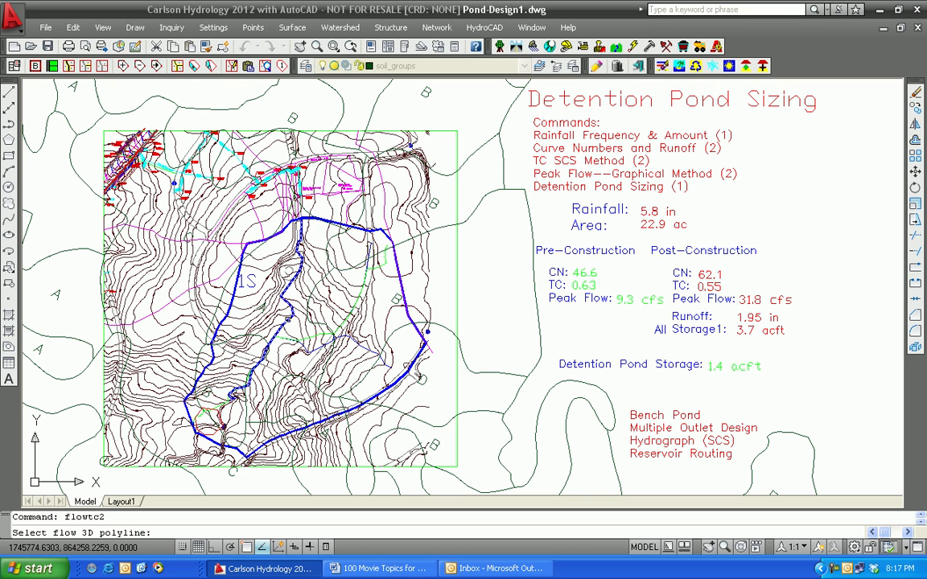
pyautogui.click(290, 323)
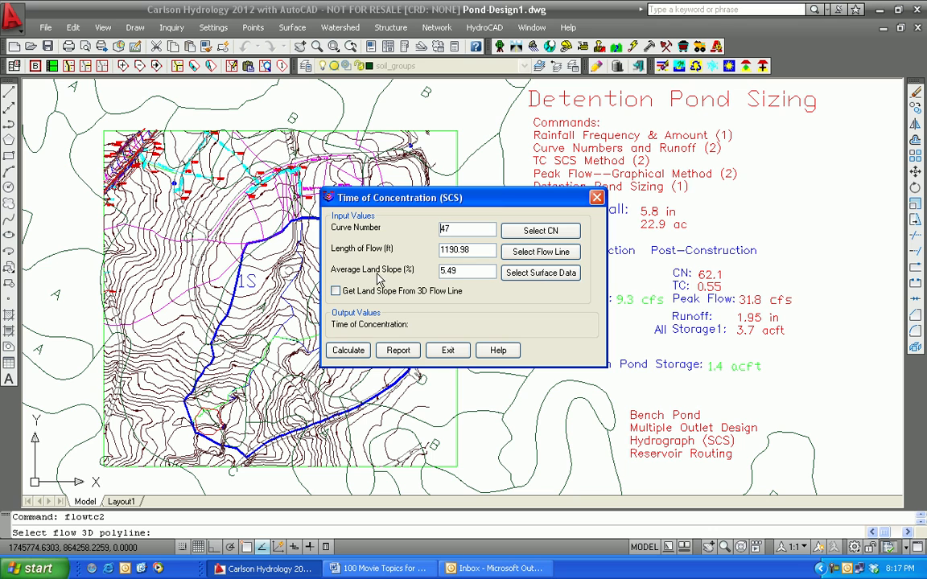
# Step: Derive the average land slope from the surface file Watershed1.tin within the perimeter polyline of watershed 1S
pyautogui.click(528, 275)
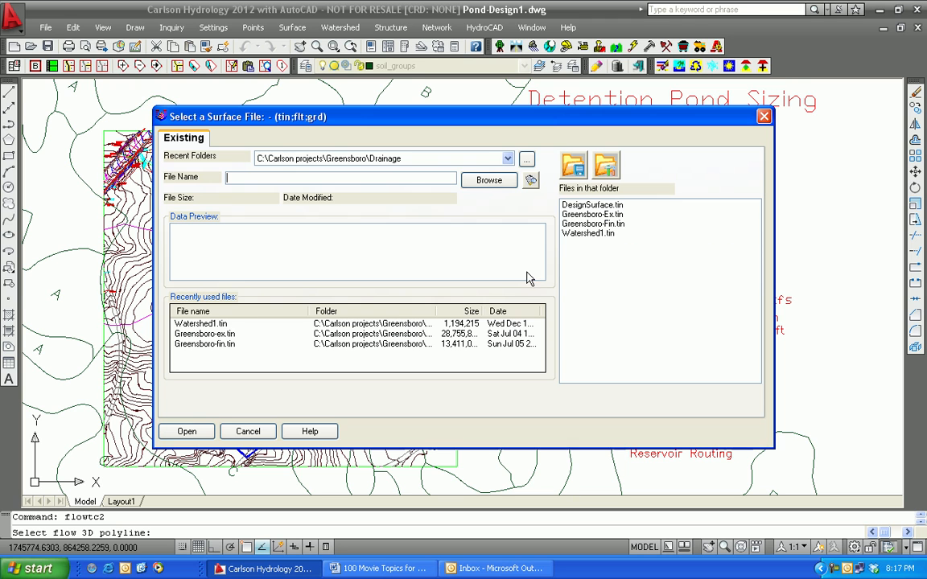
pyautogui.click(202, 325)
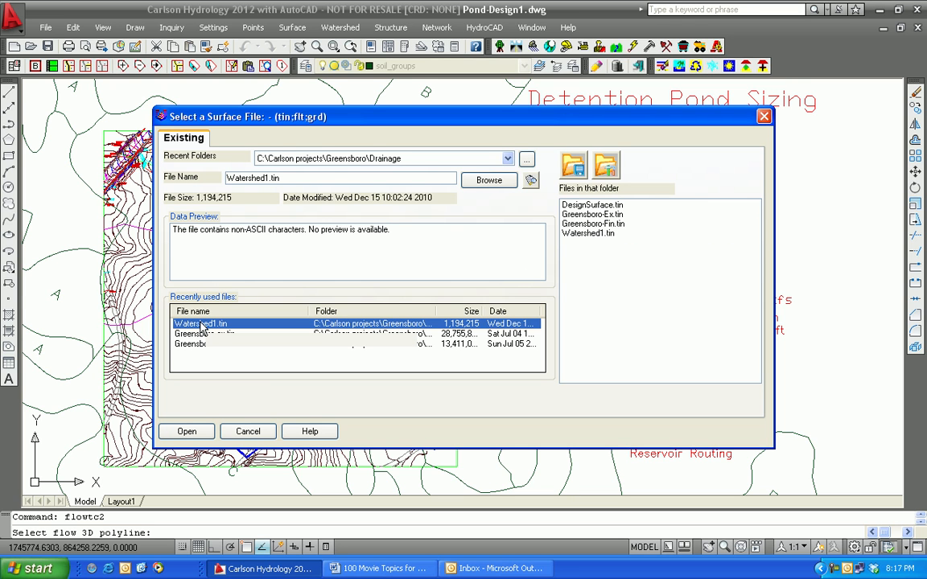
pyautogui.click(187, 432)
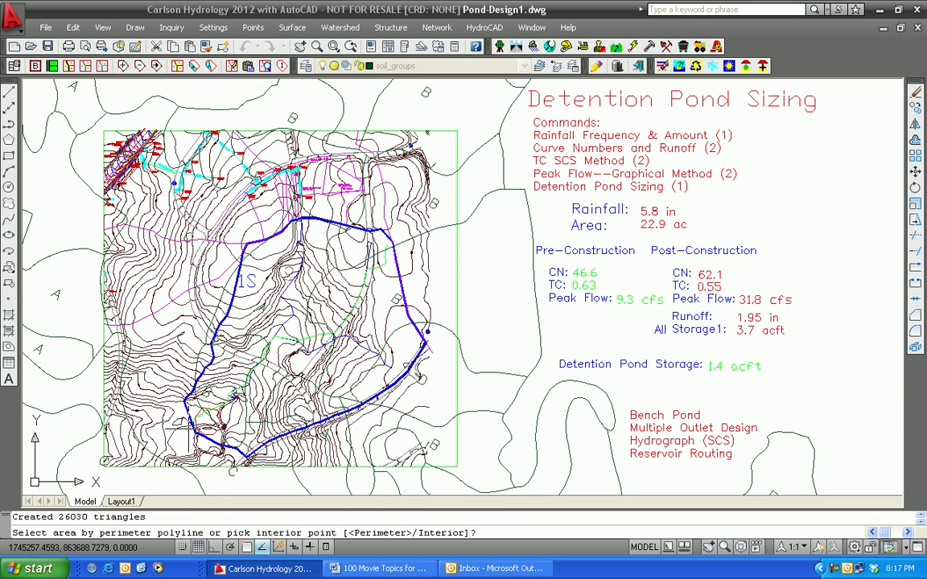
pyautogui.press('Return')
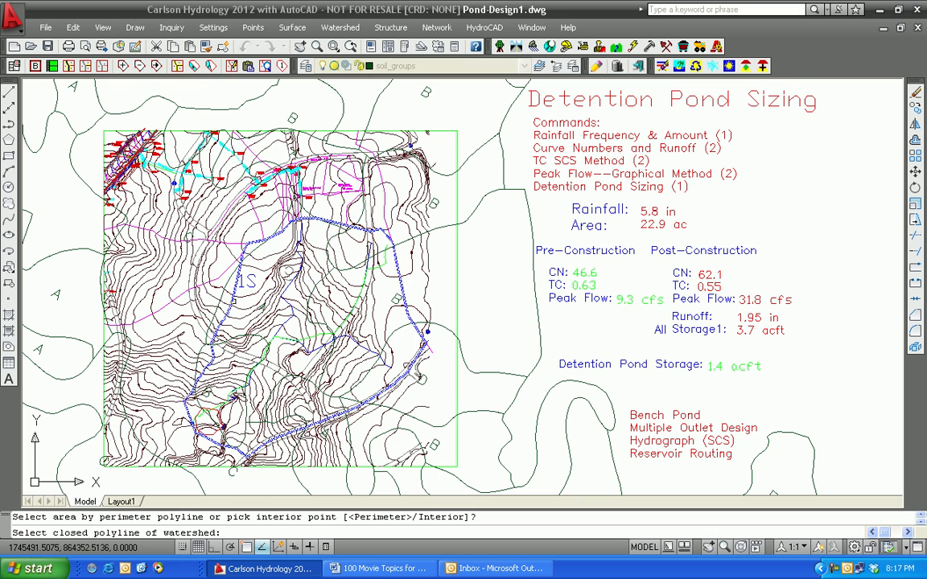
pyautogui.click(232, 302)
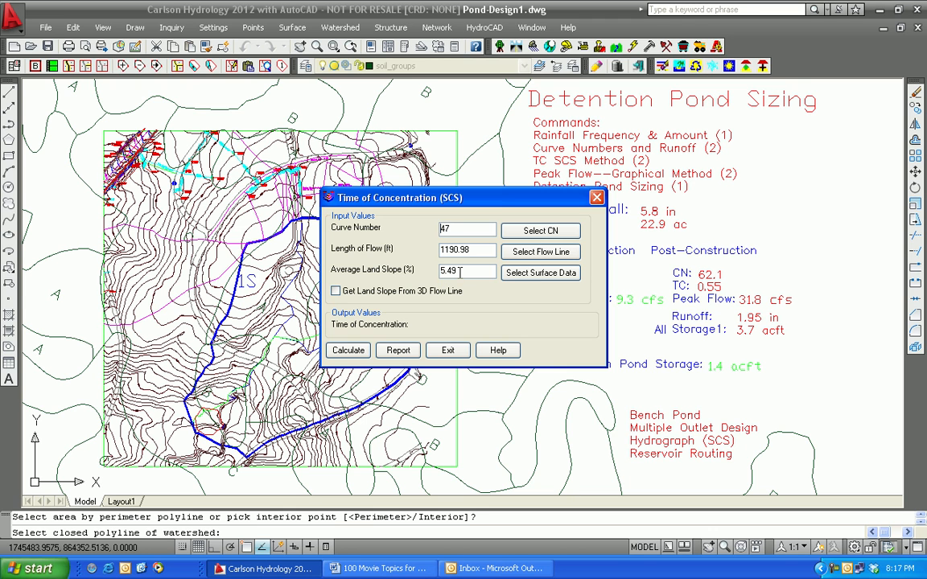
# Step: Calculate the pre-construction time of concentration from the collected inputs and close the calculation
pyautogui.click(348, 350)
pyautogui.moveTo(493, 201); pyautogui.dragTo(373, 192)
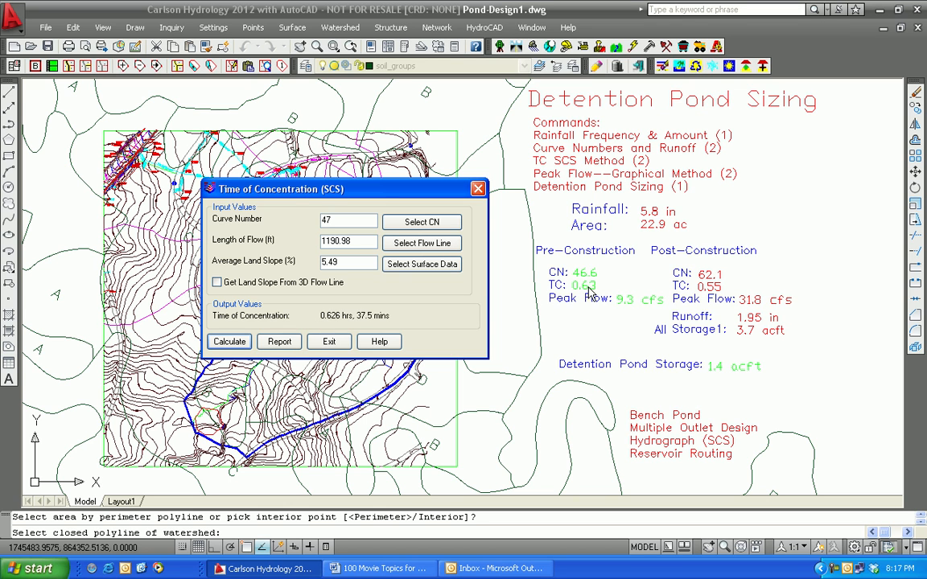
pyautogui.click(330, 342)
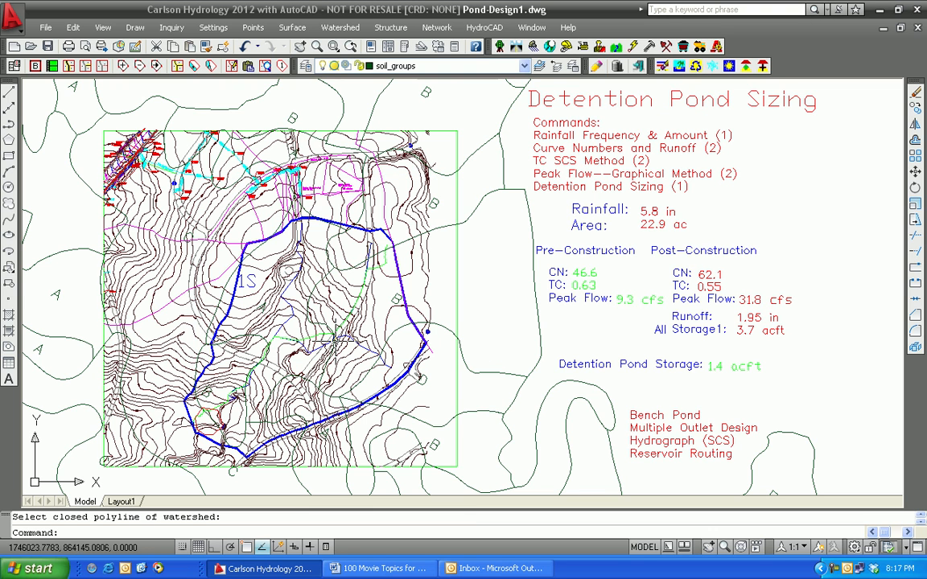
# Step: Calculate the pre-construction peak flow with the Graphical Method for storm type II, using the carried-over watershed values
pyautogui.click(338, 29)
pyautogui.moveTo(358, 182)
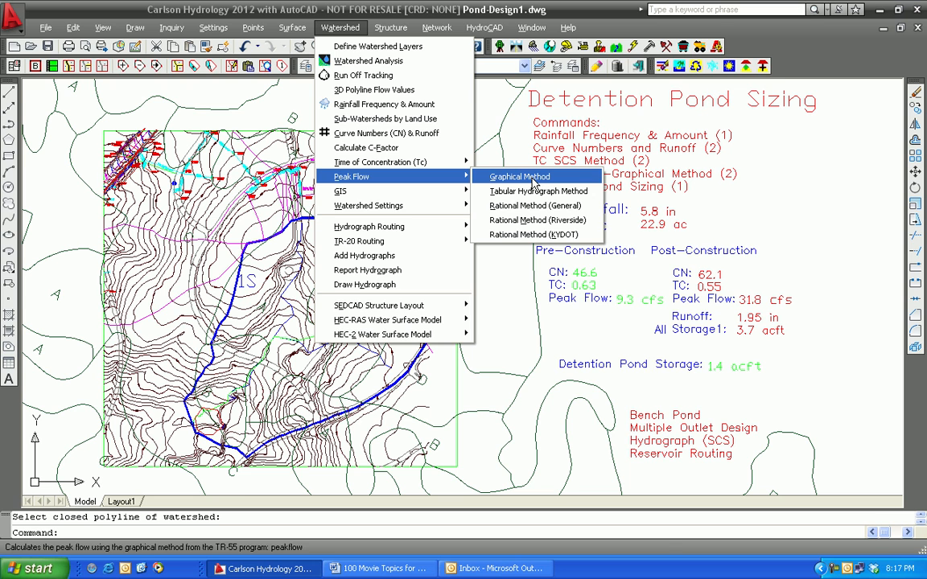
pyautogui.click(533, 179)
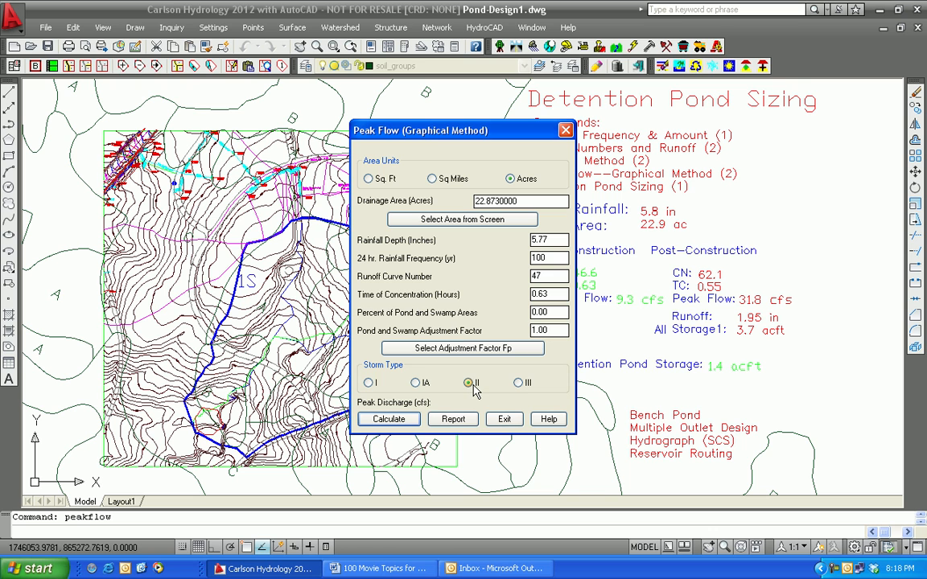
pyautogui.click(402, 418)
pyautogui.moveTo(507, 141); pyautogui.dragTo(376, 132)
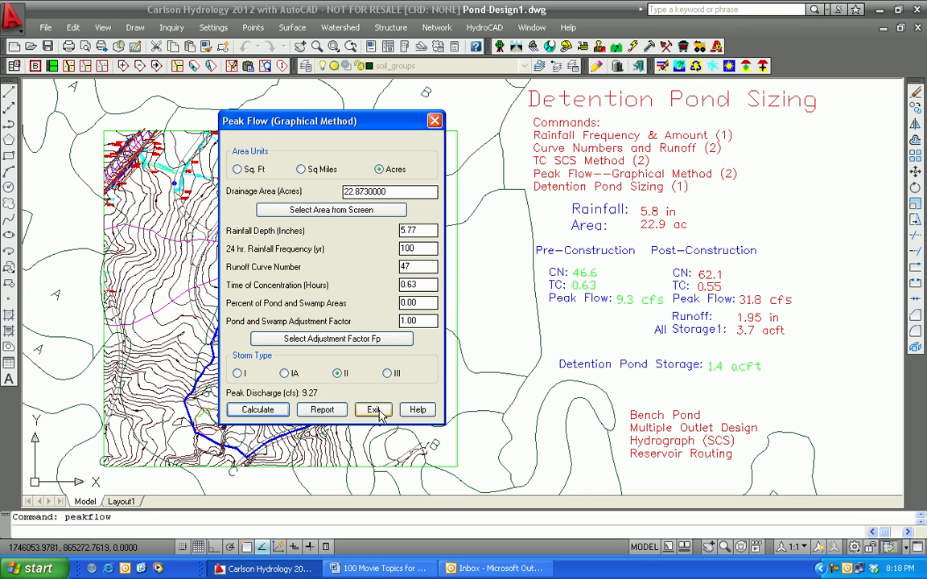
pyautogui.click(374, 409)
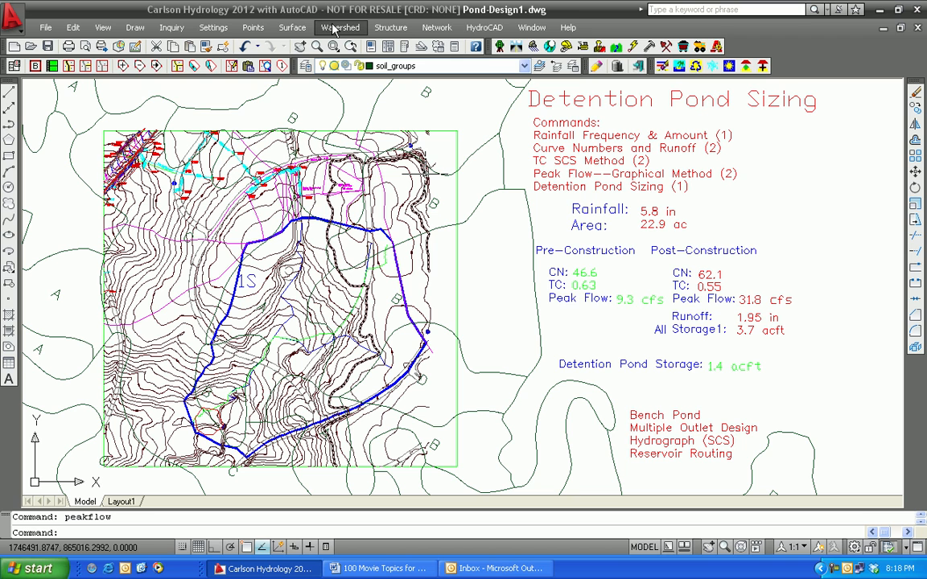
# Step: Thaw the frozen post-construction layers and load Post-Construction.rcl into the watershed layer definitions, accepting them
pyautogui.click(104, 28)
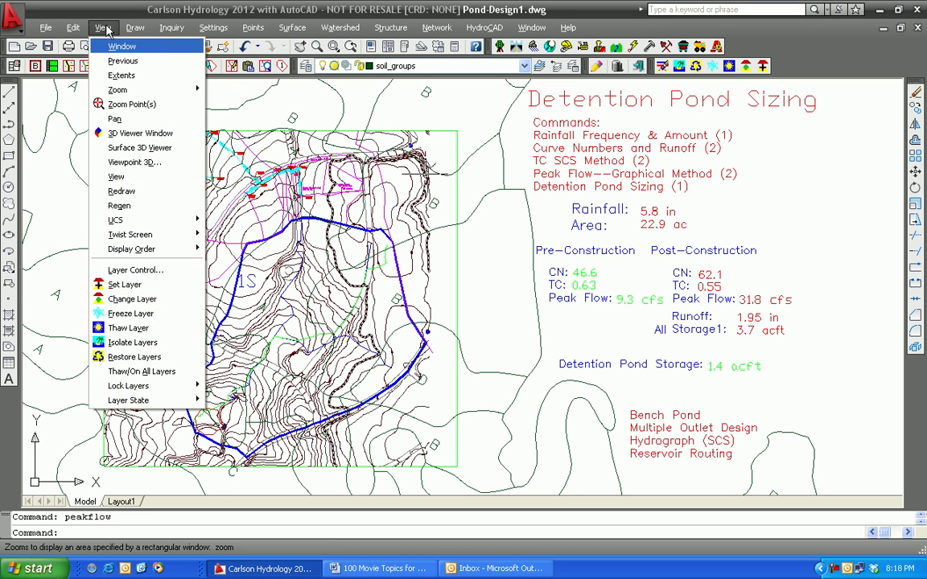
pyautogui.click(146, 333)
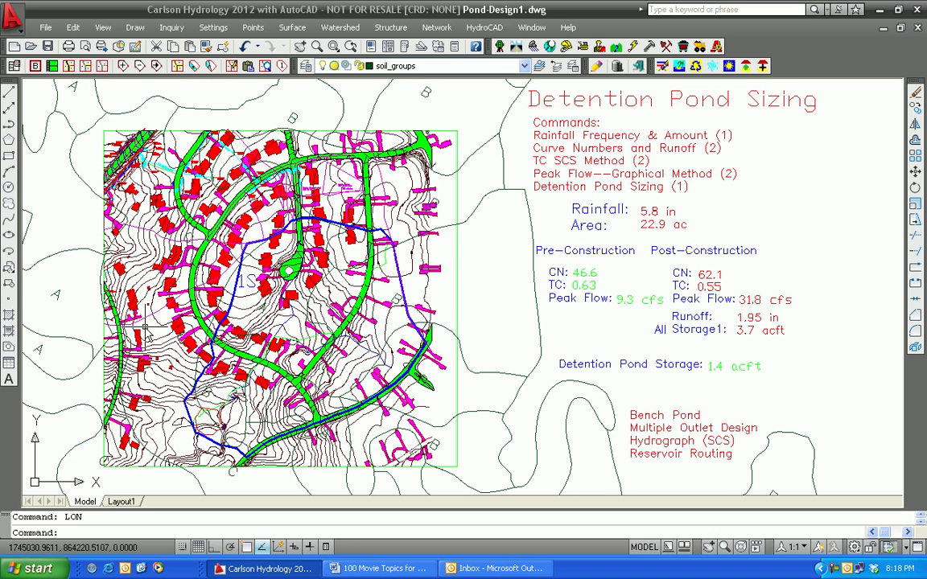
pyautogui.click(328, 28)
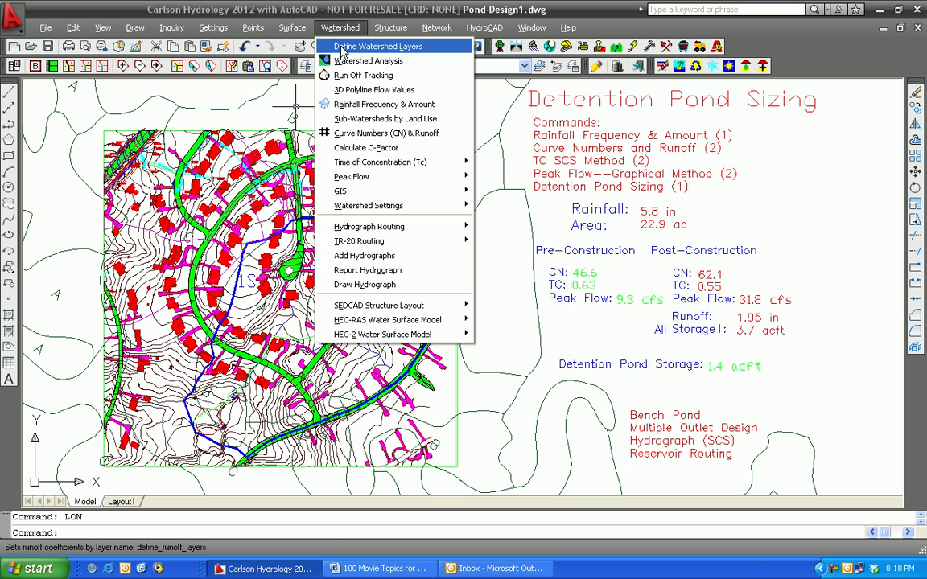
pyautogui.click(344, 47)
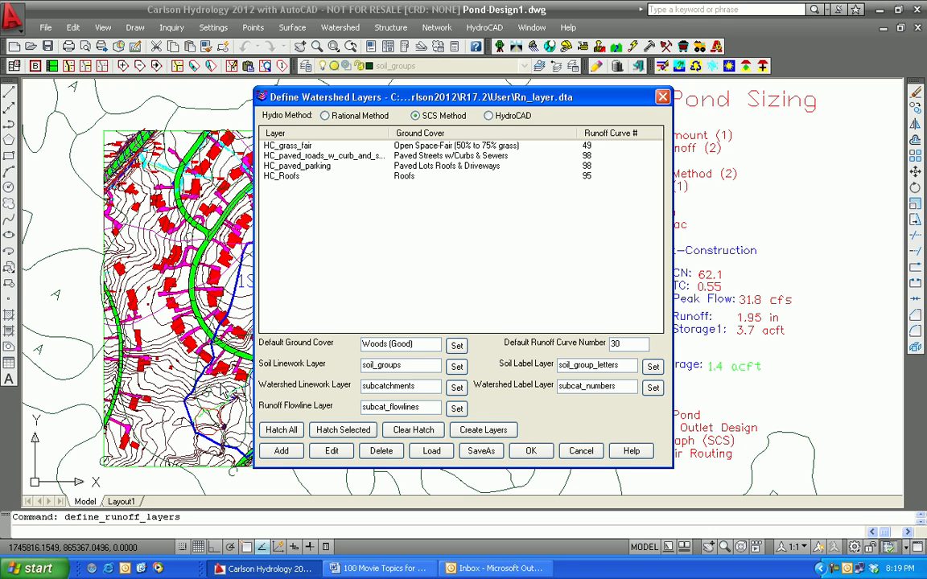
pyautogui.click(432, 452)
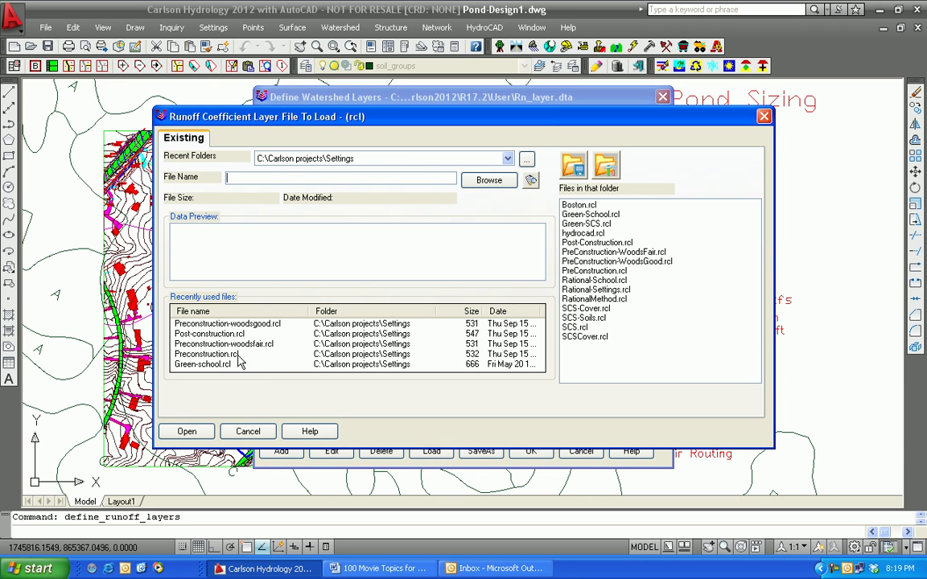
pyautogui.click(207, 334)
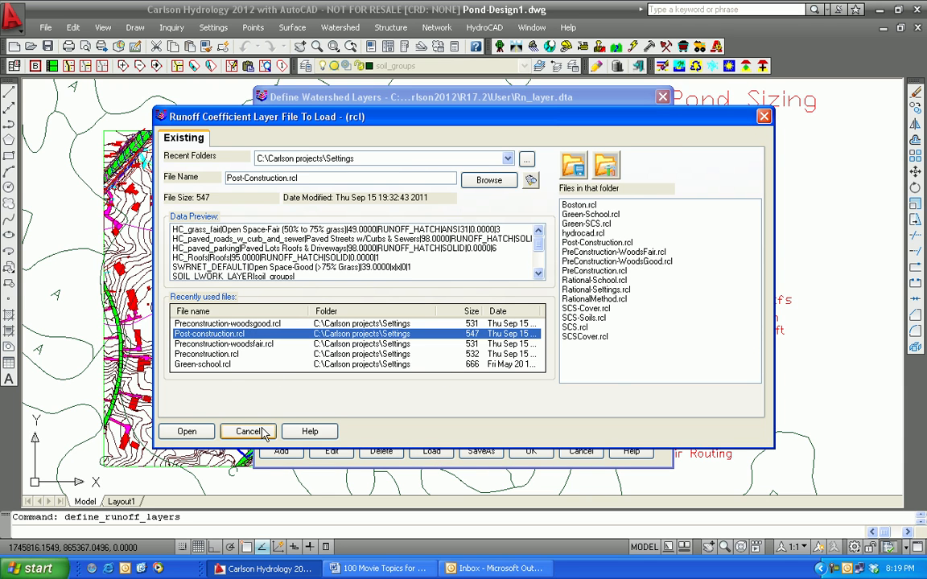
pyautogui.click(186, 431)
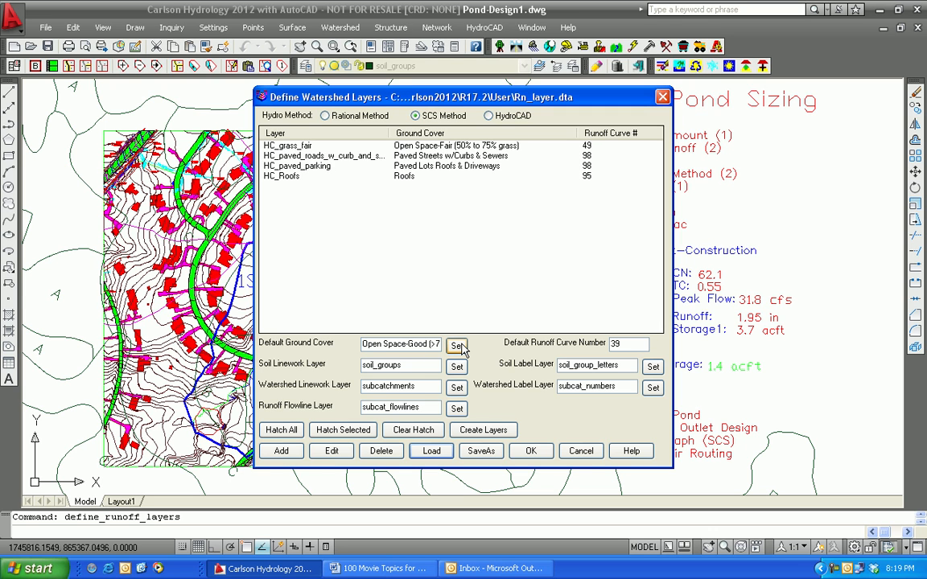
pyautogui.click(531, 453)
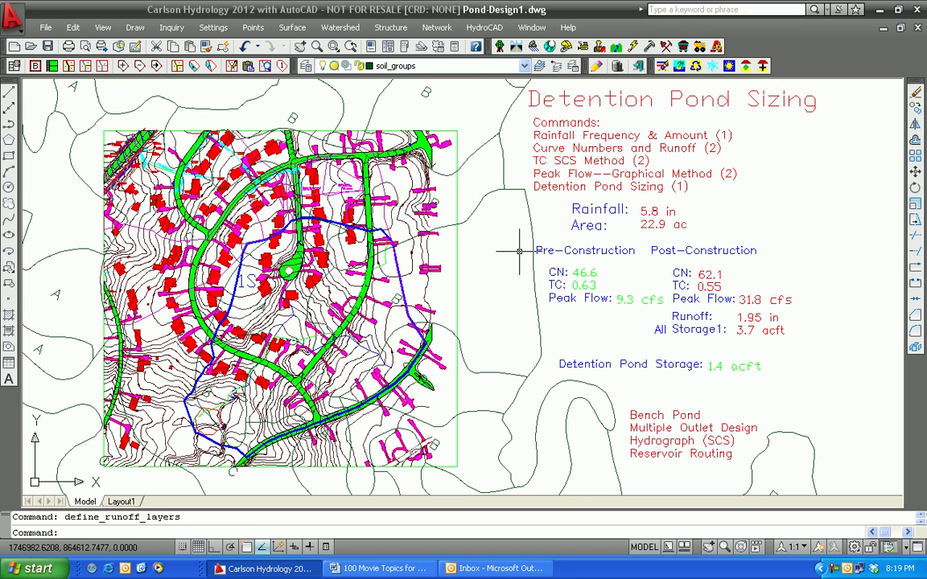
# Step: Clear the curve number table and calculate the post-construction curve number and runoff from the perimeter polyline of watershed 1S
pyautogui.click(345, 29)
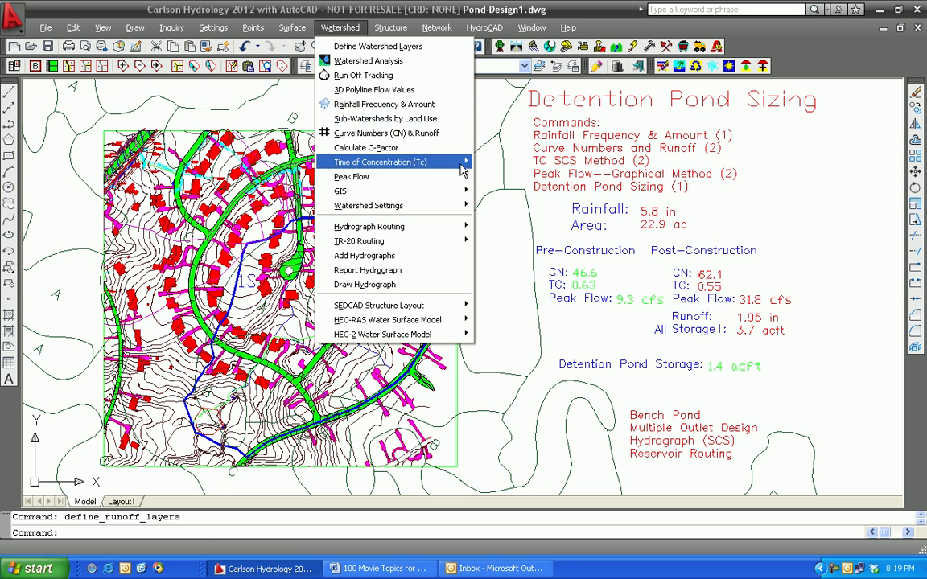
pyautogui.click(373, 133)
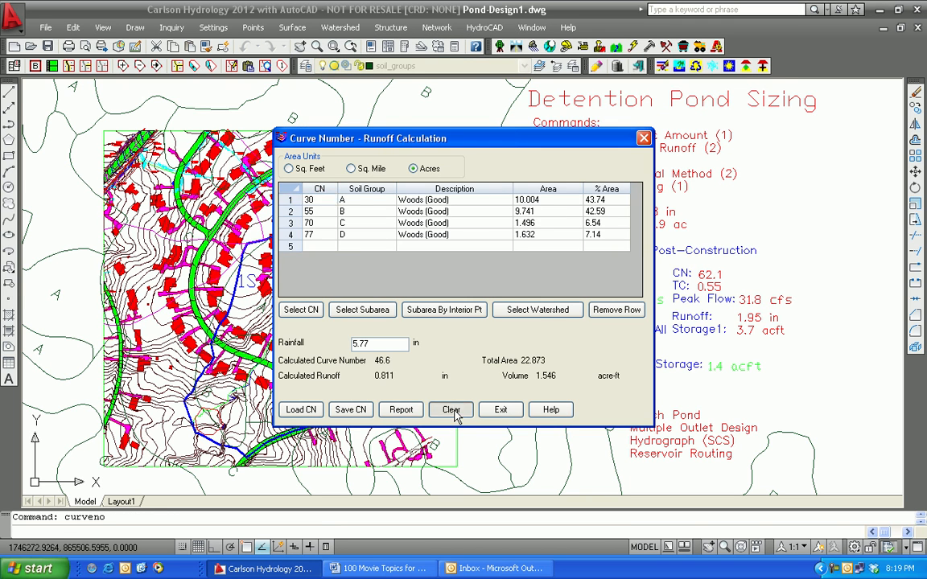
pyautogui.click(449, 409)
pyautogui.click(537, 310)
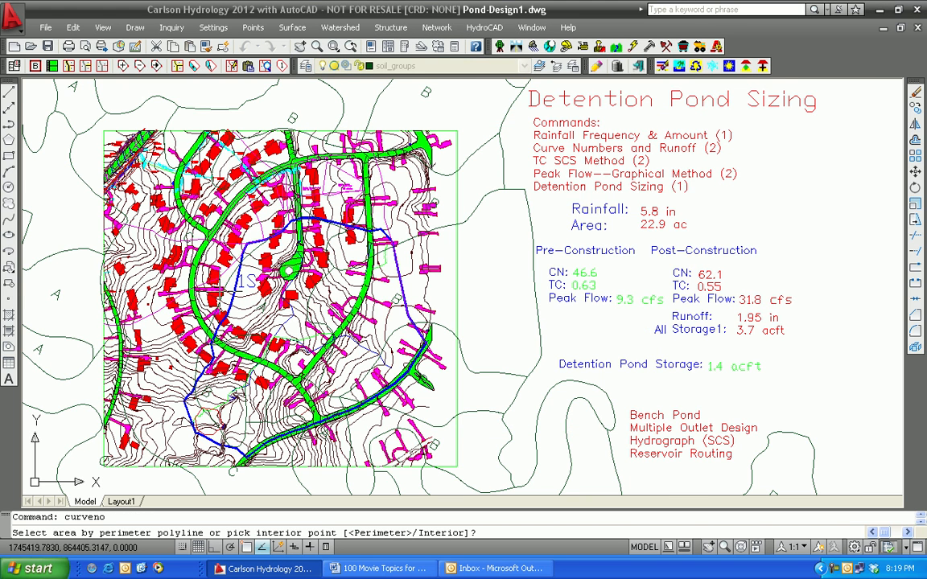
pyautogui.press('Return')
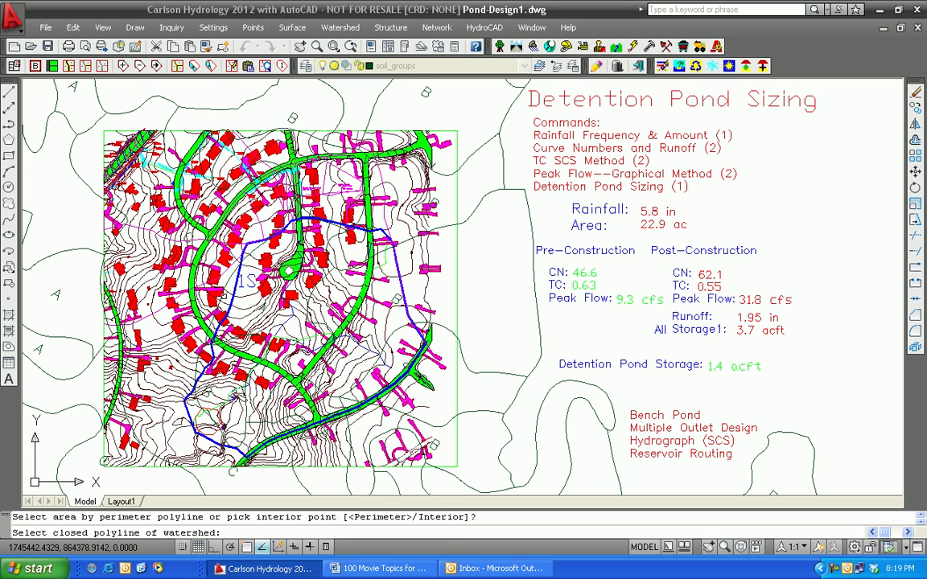
pyautogui.click(233, 284)
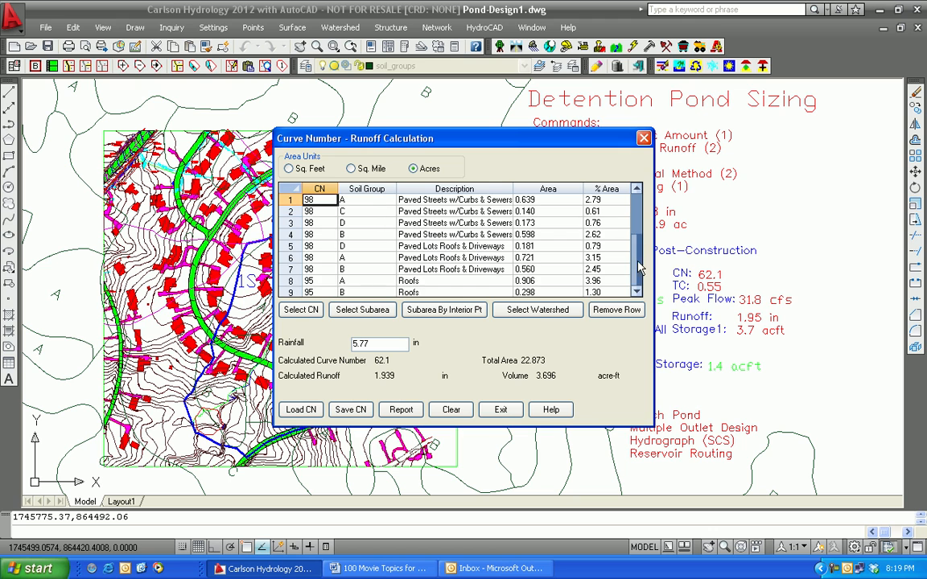
pyautogui.scroll(-2, 575, 225)
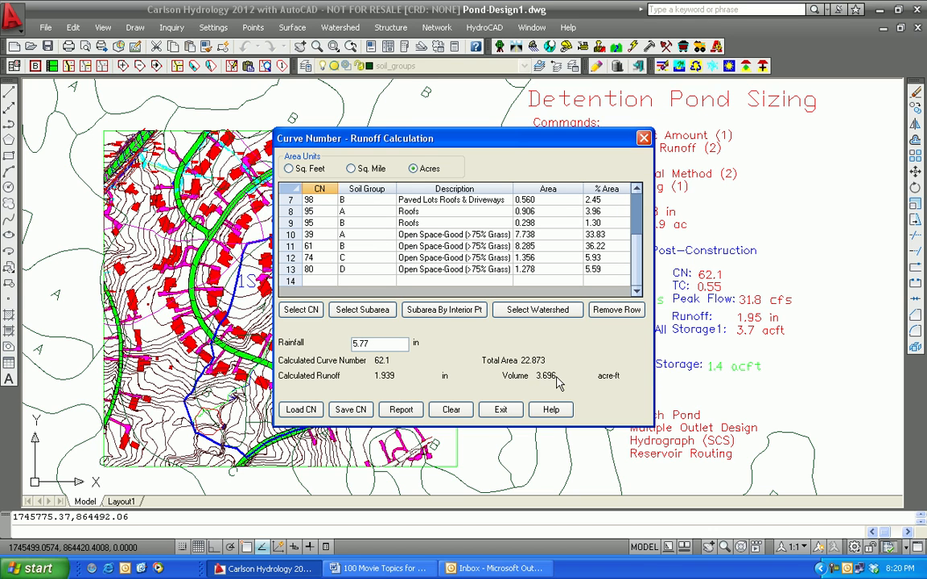
pyautogui.click(500, 411)
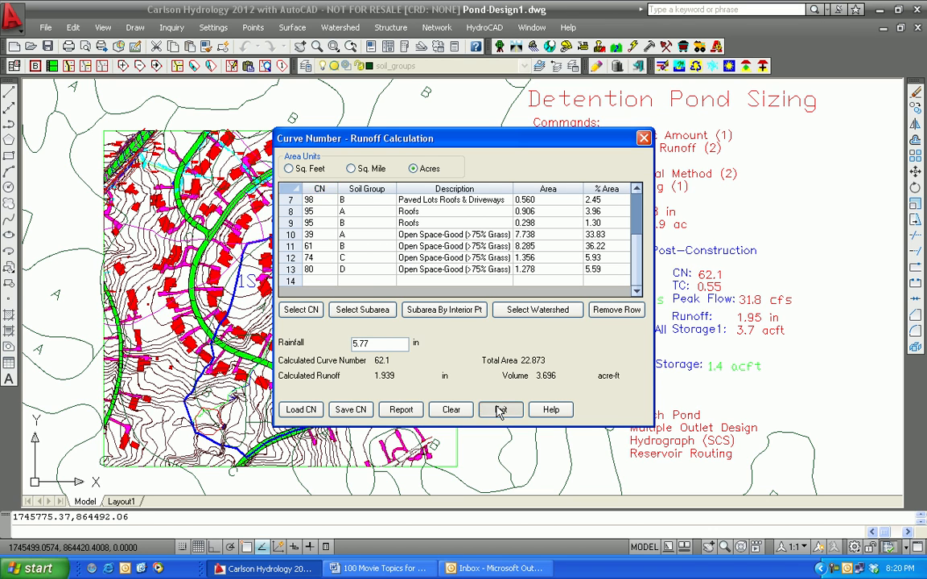
pyautogui.click(500, 410)
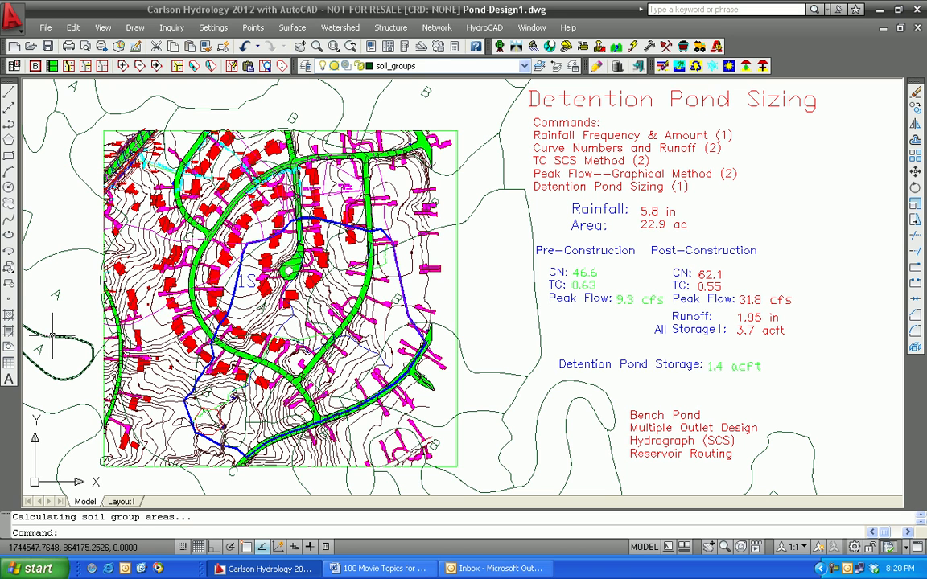
# Step: Begin an SCS time of concentration calculation for post-construction and take the flow length from the 3D flow polyline in watershed 1S
pyautogui.moveTo(52, 335)
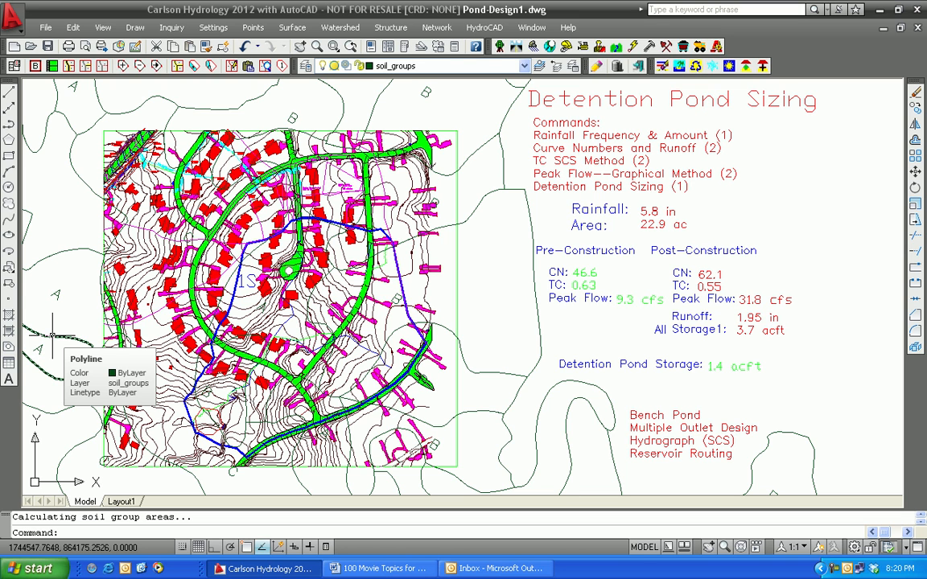
pyautogui.click(340, 27)
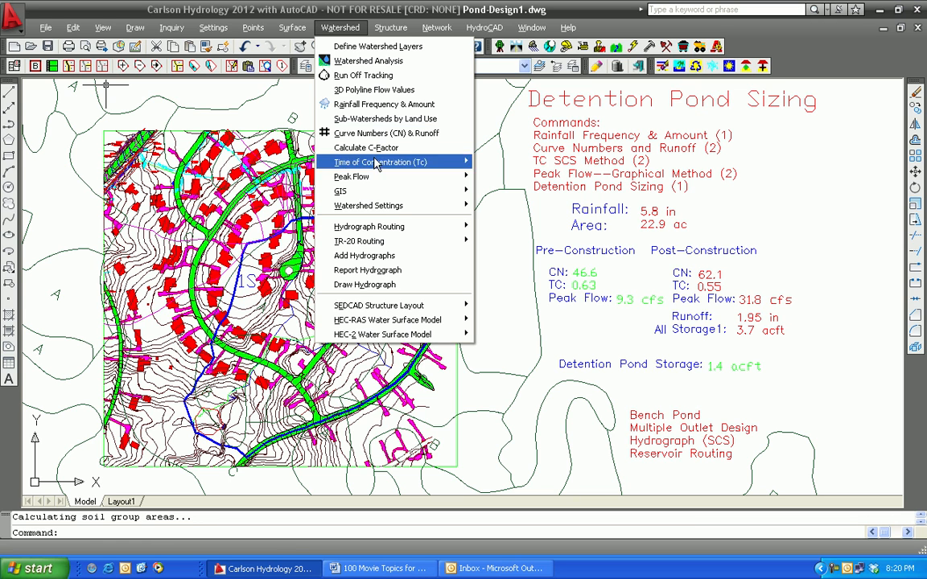
pyautogui.moveTo(447, 161)
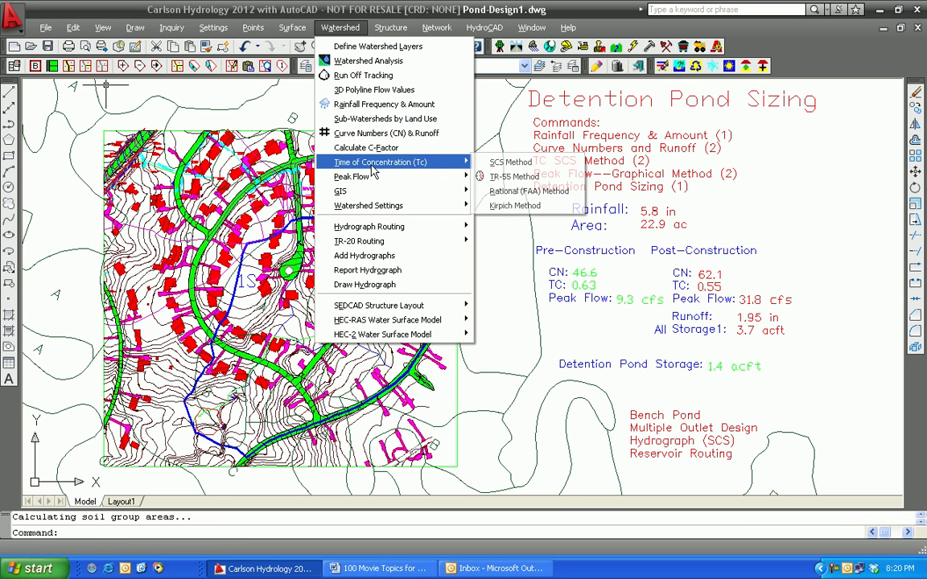
pyautogui.click(511, 163)
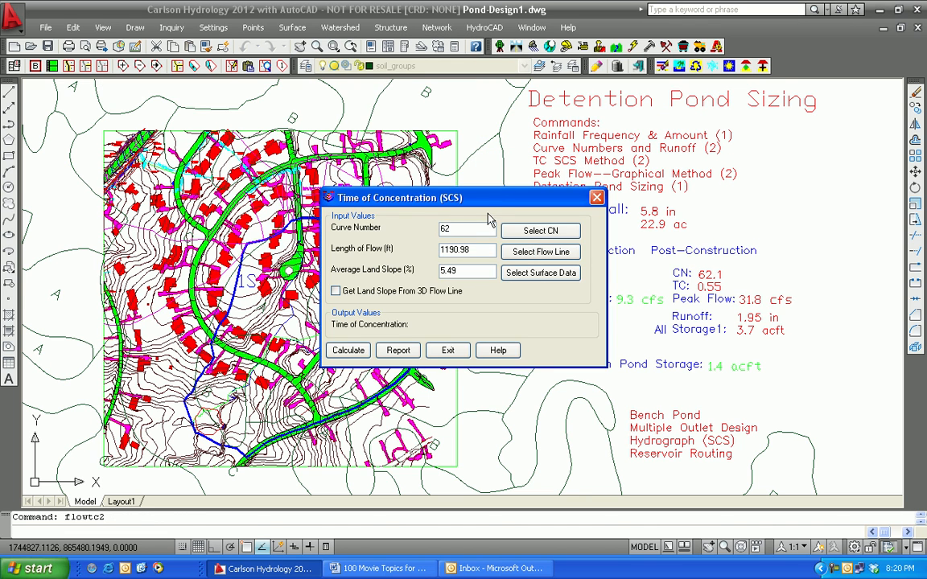
pyautogui.moveTo(462, 201); pyautogui.dragTo(244, 104)
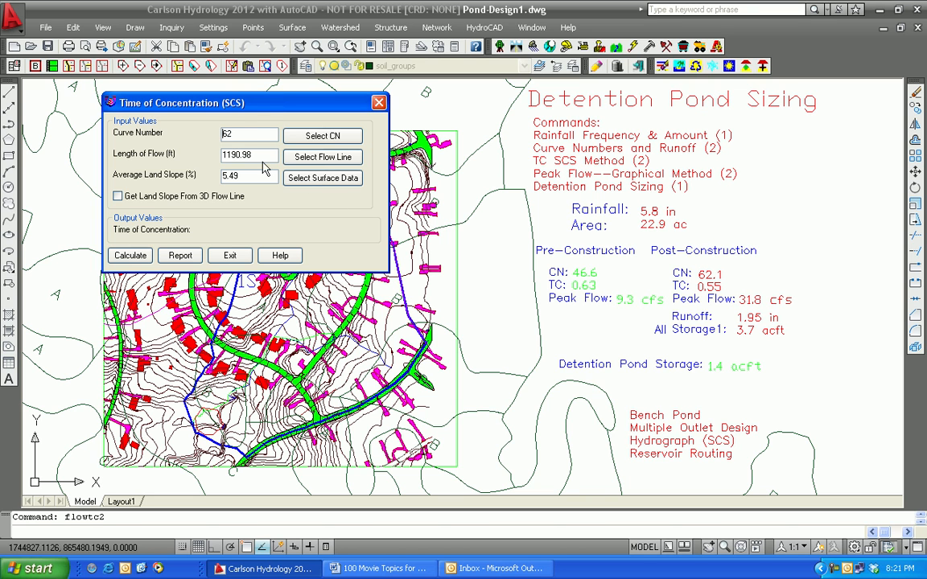
pyautogui.moveTo(228, 98); pyautogui.dragTo(180, 77)
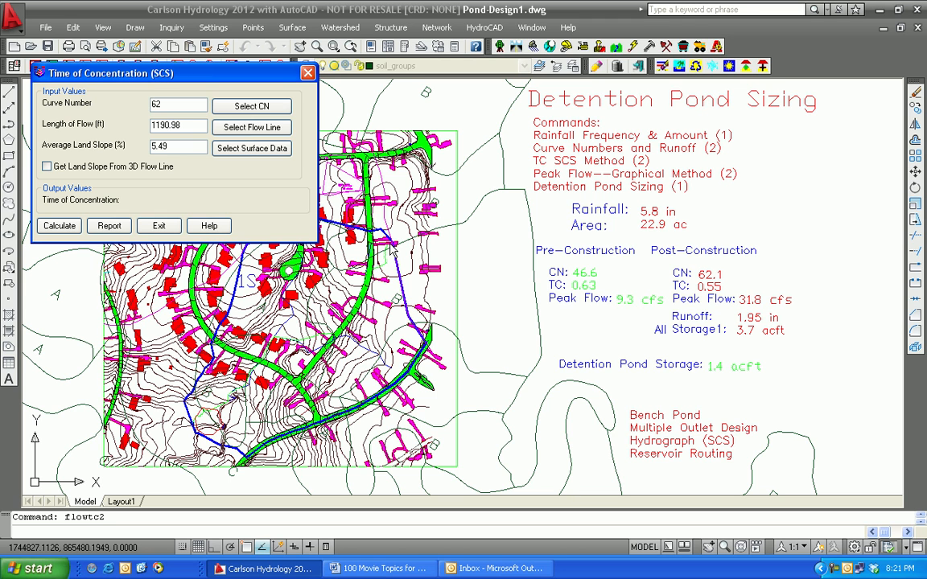
pyautogui.click(254, 131)
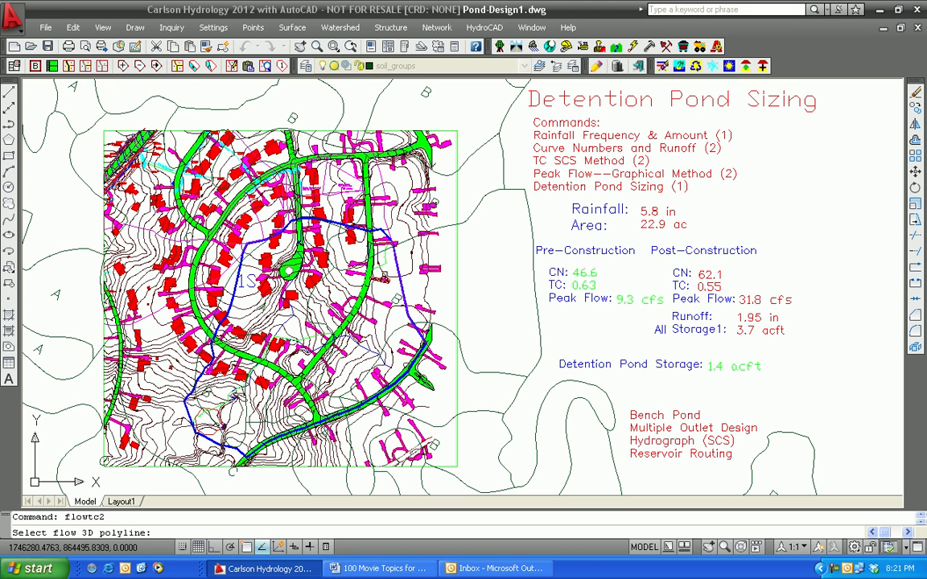
pyautogui.click(384, 261)
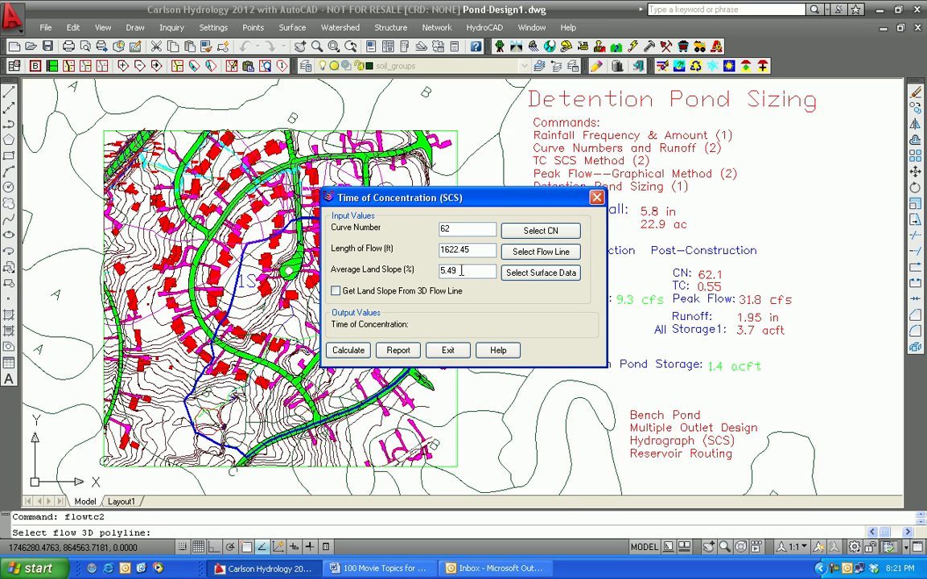
# Step: Set the average land slope to 5.7%, calculate the post-construction time of concentration and close the calculation
pyautogui.doubleClick(461, 270)
pyautogui.write('5.7')
pyautogui.click(349, 352)
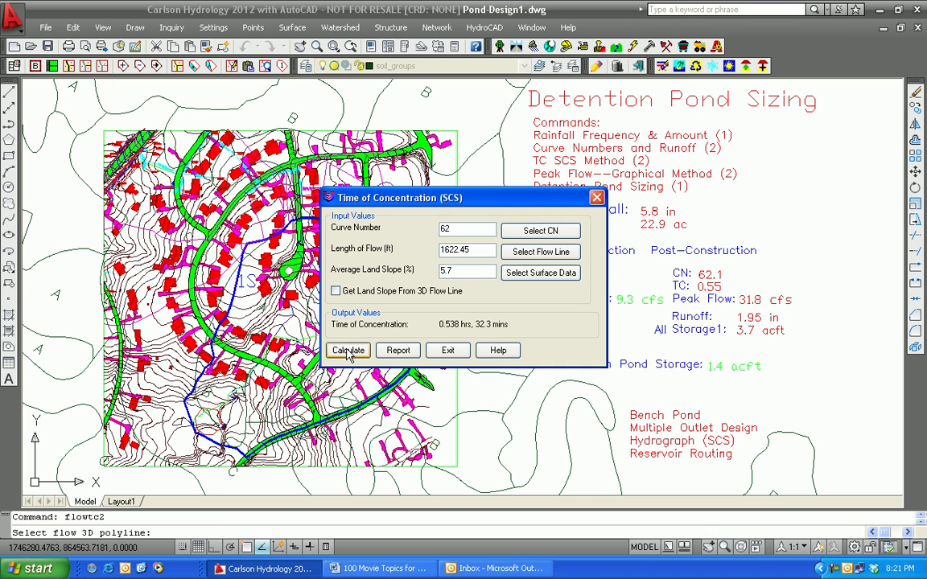
pyautogui.click(449, 351)
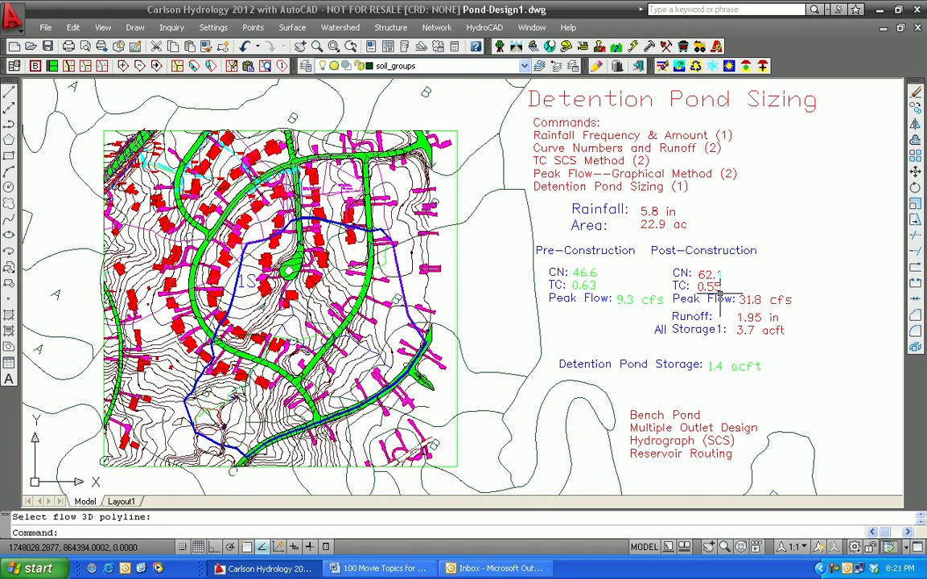
# Step: Calculate the post-construction peak flow with the Graphical Method for storm type II, using the carried-over watershed values
pyautogui.scroll(2, 721, 293)
pyautogui.scroll(-3, 722, 297)
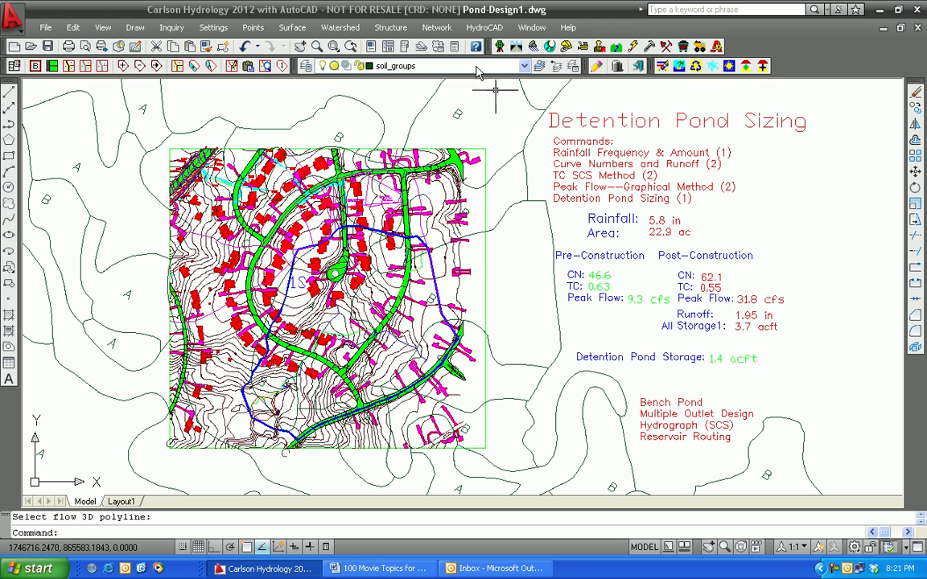
pyautogui.click(340, 27)
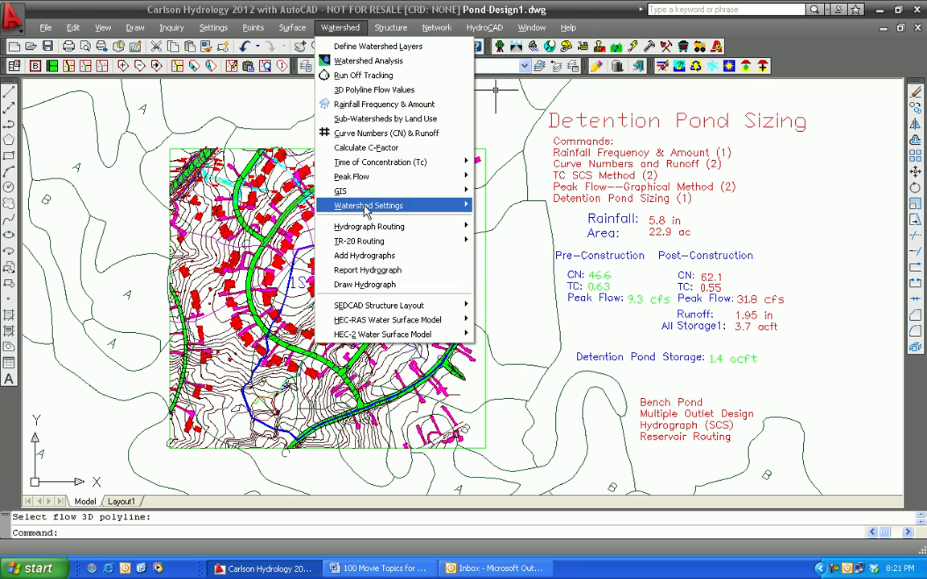
pyautogui.moveTo(370, 181)
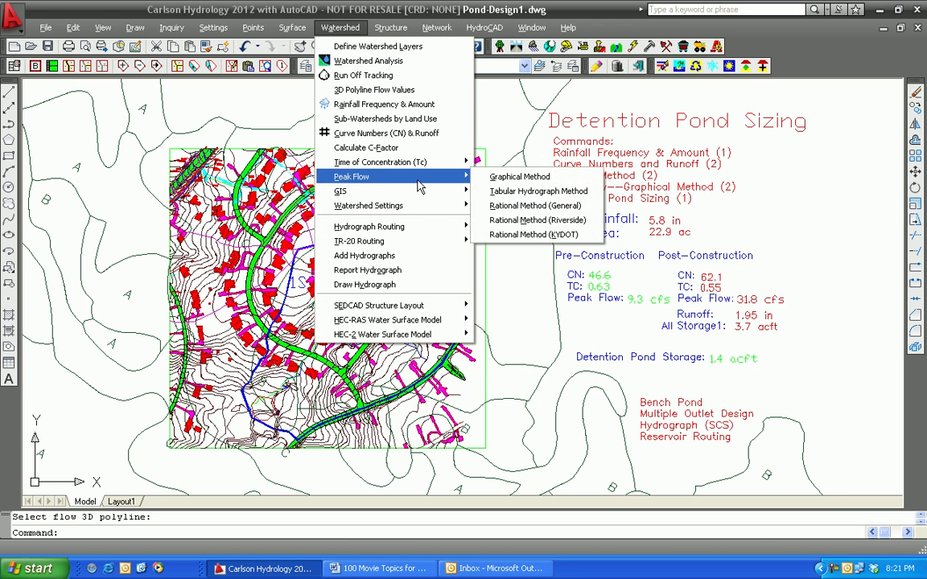
pyautogui.click(519, 176)
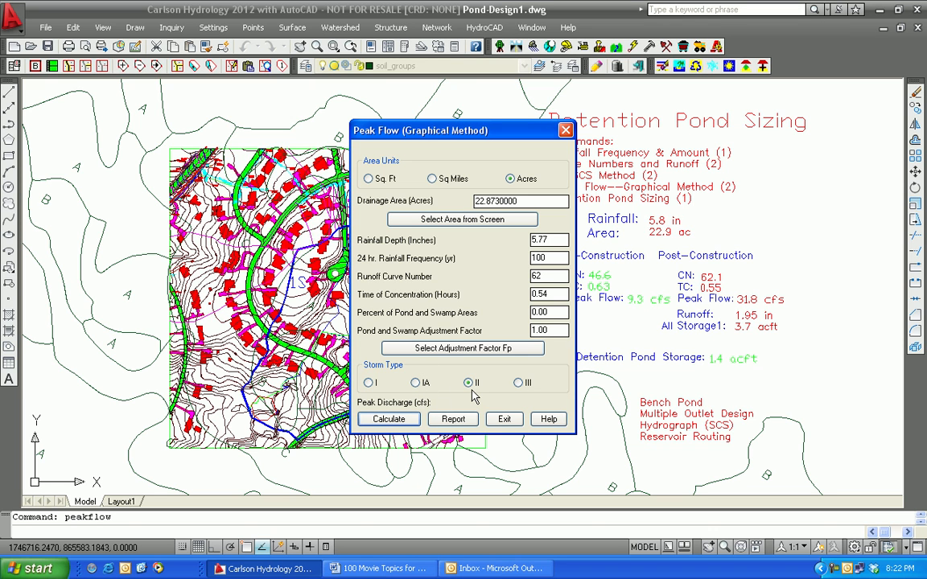
pyautogui.click(391, 420)
pyautogui.click(505, 419)
# Step: Edit the post-construction Peak Flow text in the drawing's summary to read 32 cfs
pyautogui.click(72, 28)
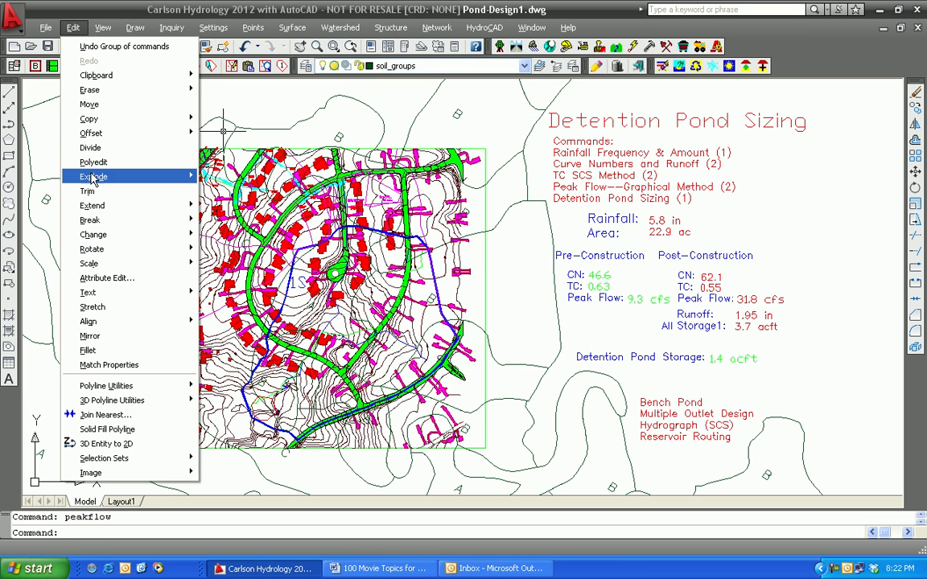
pyautogui.moveTo(111, 296)
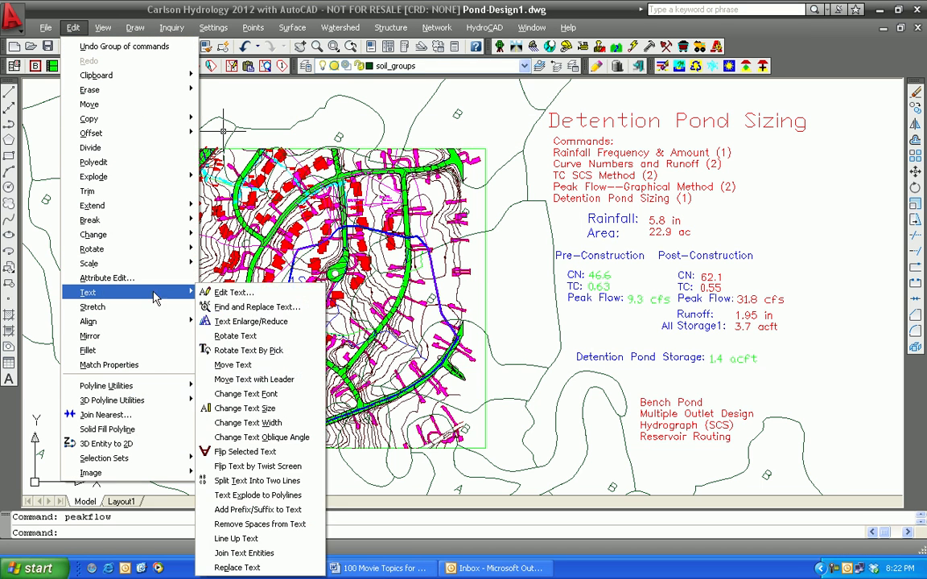
pyautogui.click(232, 293)
pyautogui.click(729, 295)
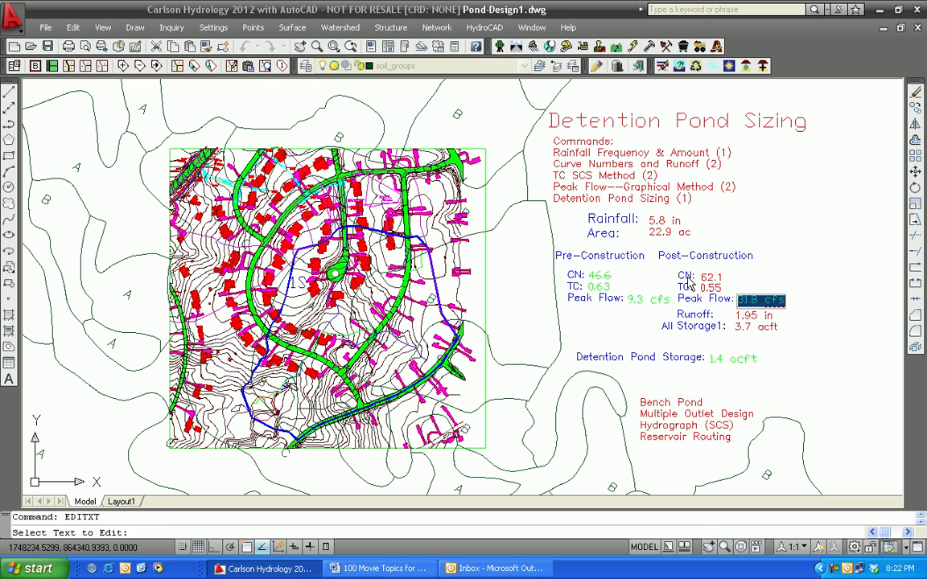
pyautogui.click(759, 300)
pyautogui.press('BackSpace')
pyautogui.press('BackSpace')
pyautogui.press('BackSpace')
pyautogui.write('2')
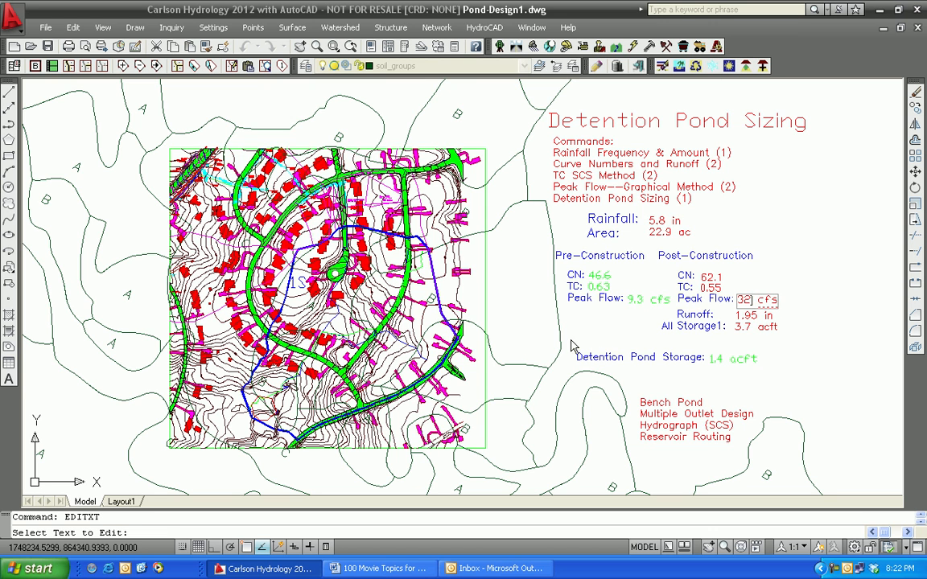
pyautogui.press('Return')
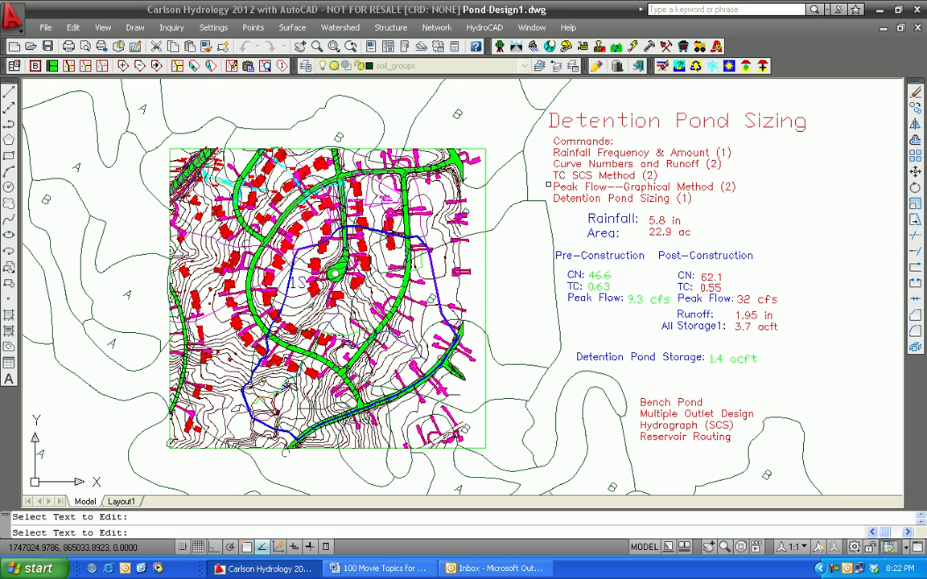
pyautogui.press('Return')
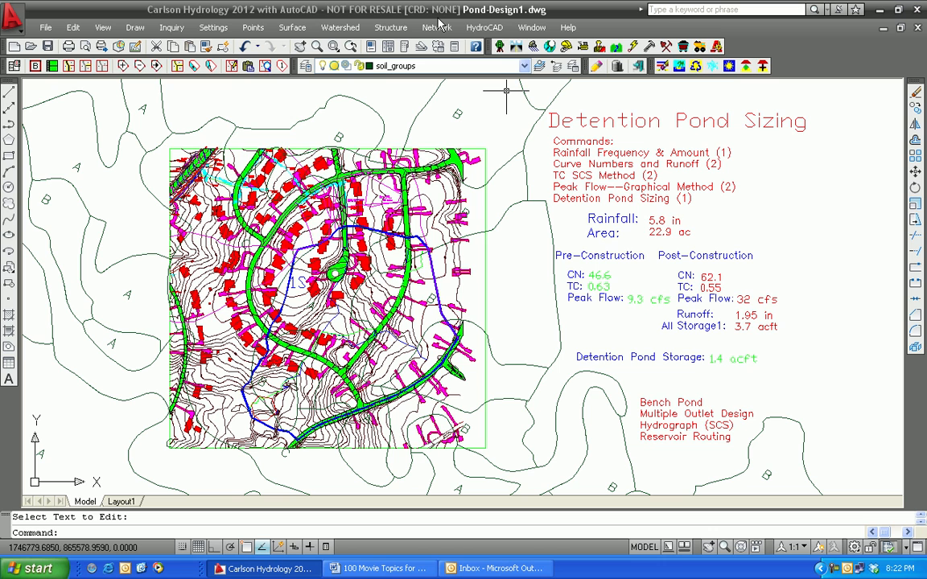
# Step: Calculate the required detention pond storage with the TR-55 Method for storm type II, using 9.30 cfs as the desired peak outflow
pyautogui.click(396, 30)
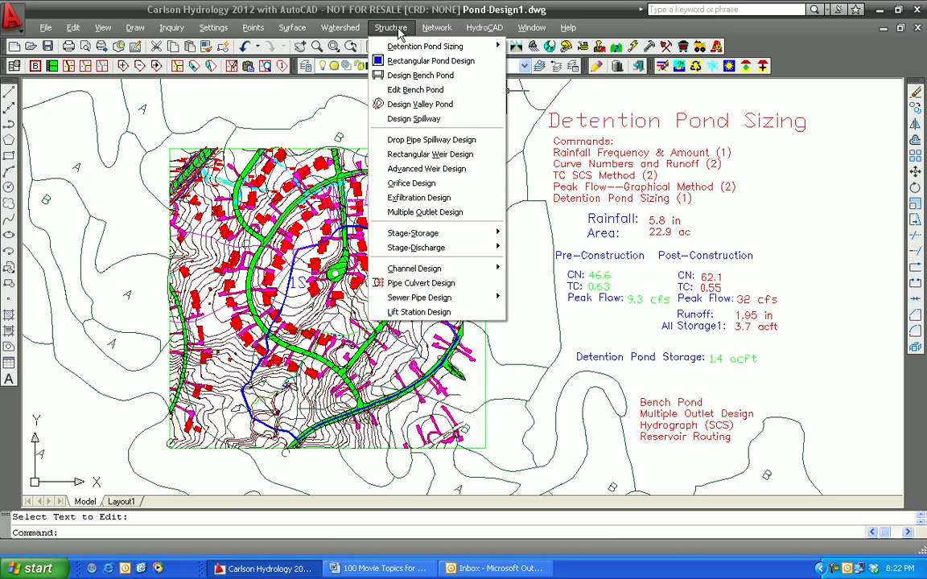
pyautogui.moveTo(371, 46)
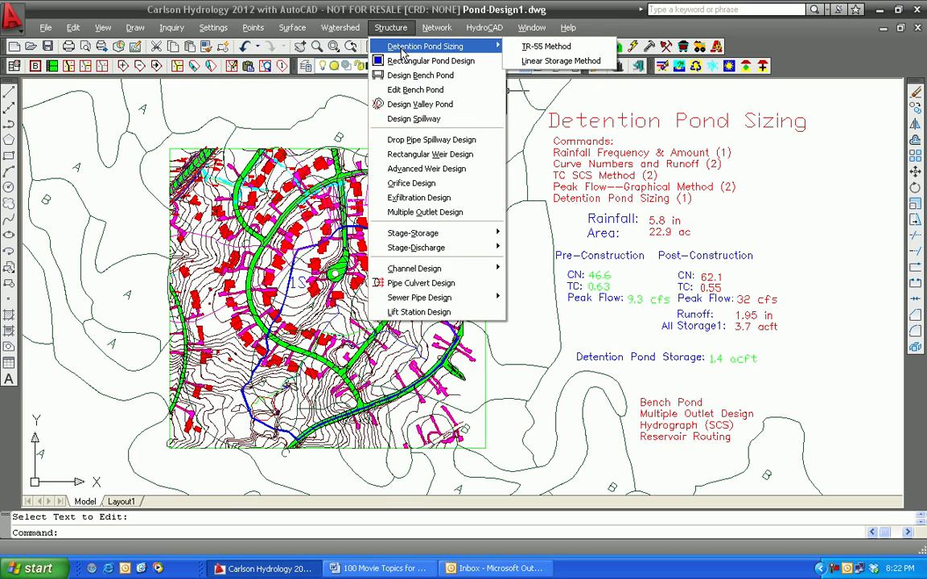
pyautogui.click(532, 48)
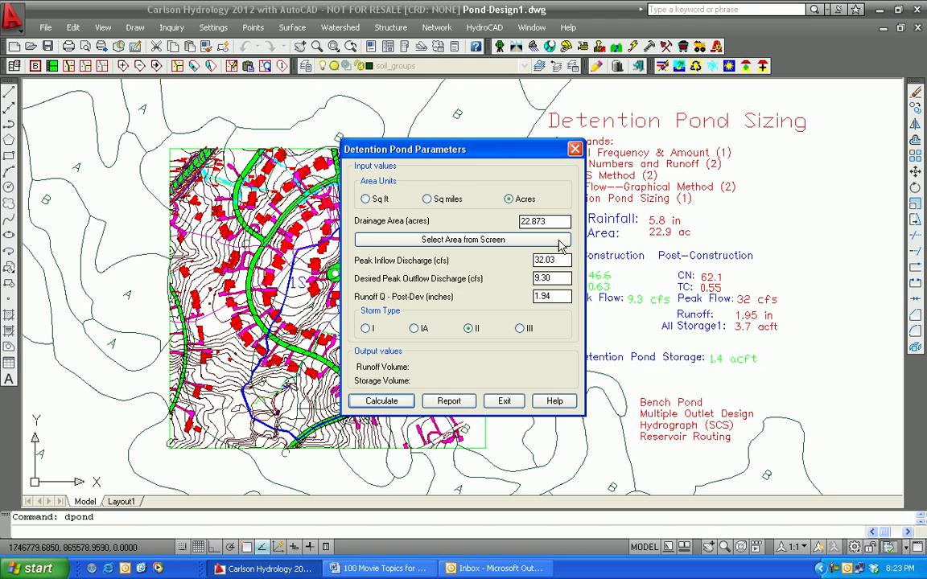
pyautogui.moveTo(445, 139); pyautogui.dragTo(340, 121)
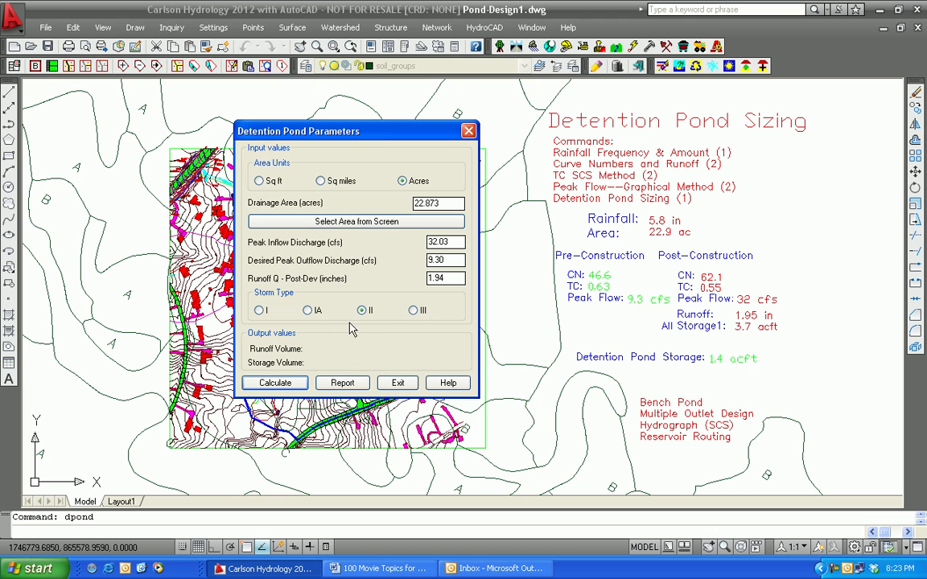
pyautogui.click(279, 387)
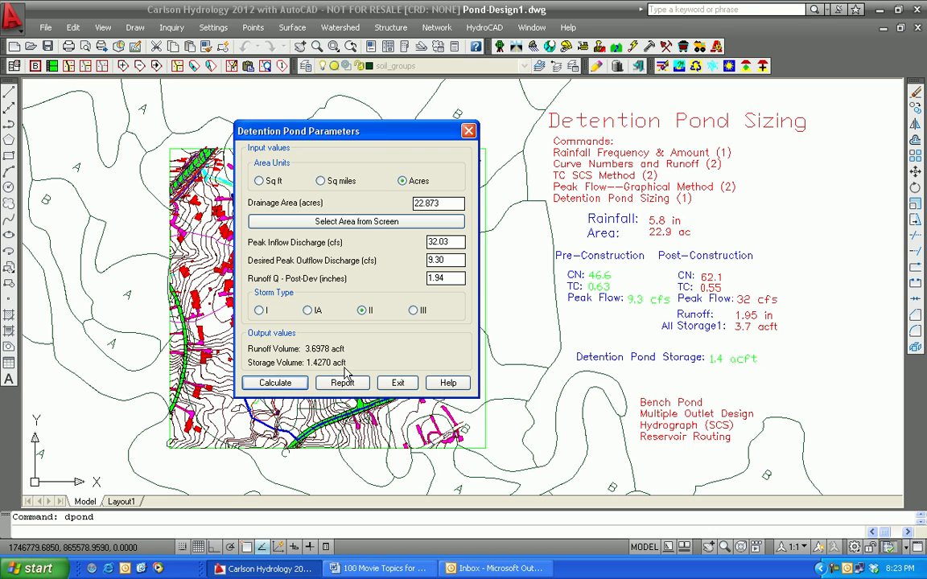
pyautogui.click(396, 384)
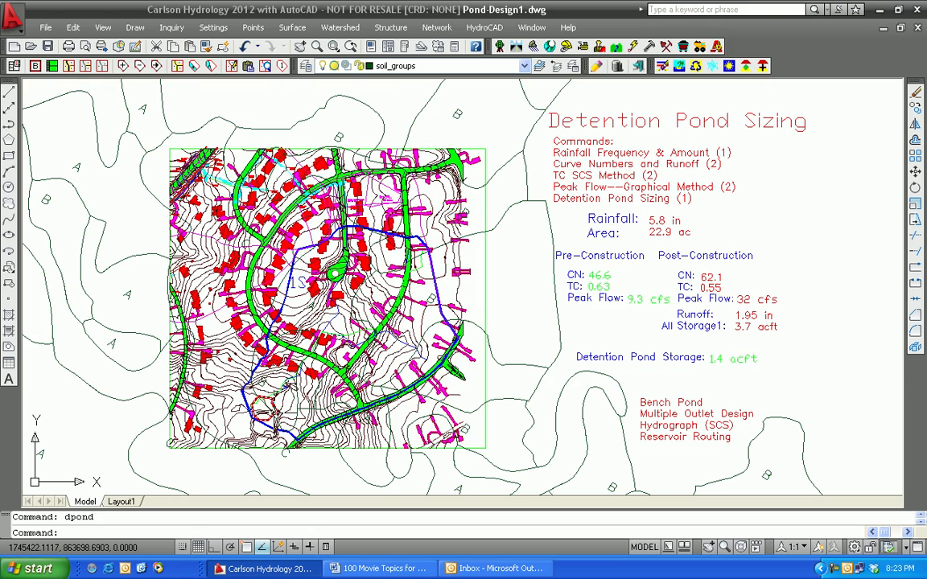
# Step: Examine the red pond outline at the low end of watershed 1S and compare it with the pond sizing summary
pyautogui.scroll(3, 266, 406)
pyautogui.scroll(-4, 267, 409)
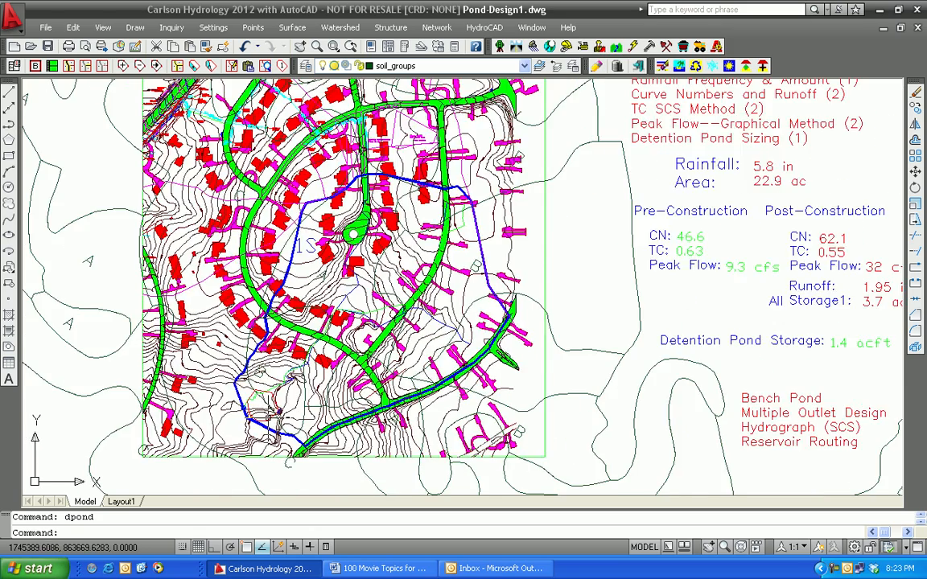
pyautogui.scroll(4, 268, 409)
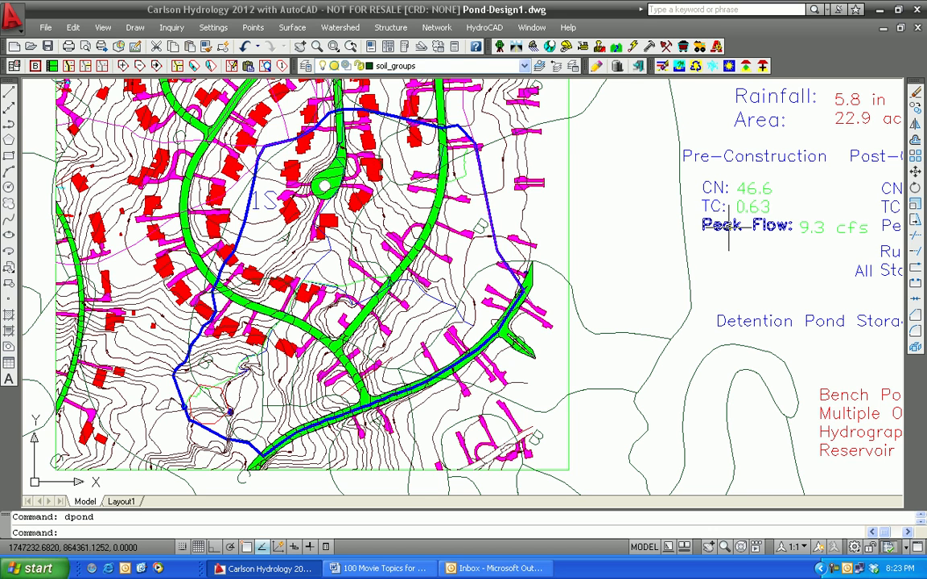
pyautogui.moveTo(258, 393)
pyautogui.mouseDown(button='middle')
pyautogui.moveTo(264, 380)
pyautogui.moveTo(207, 391)
pyautogui.mouseUp(button='middle')
pyautogui.scroll(-2, 207, 391)
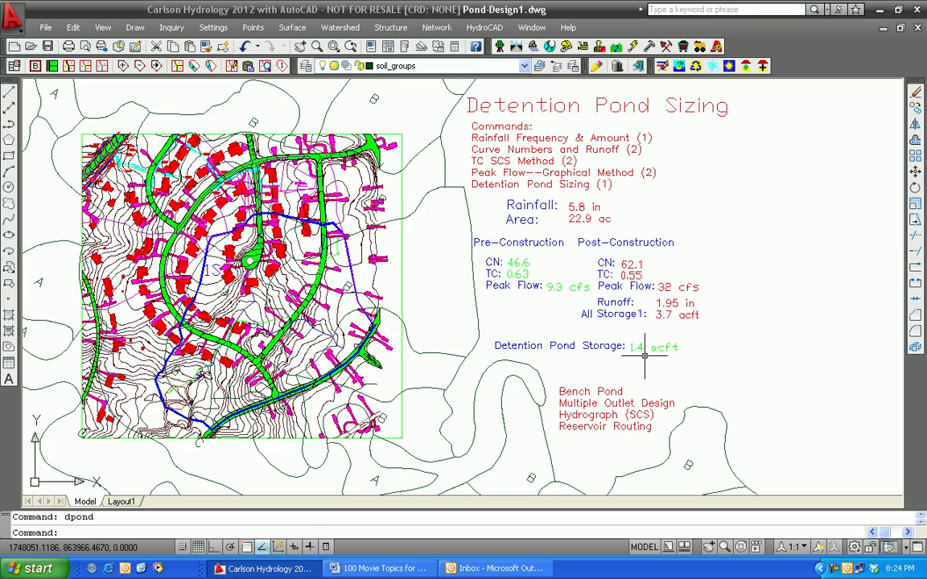
pyautogui.scroll(2, 234, 398)
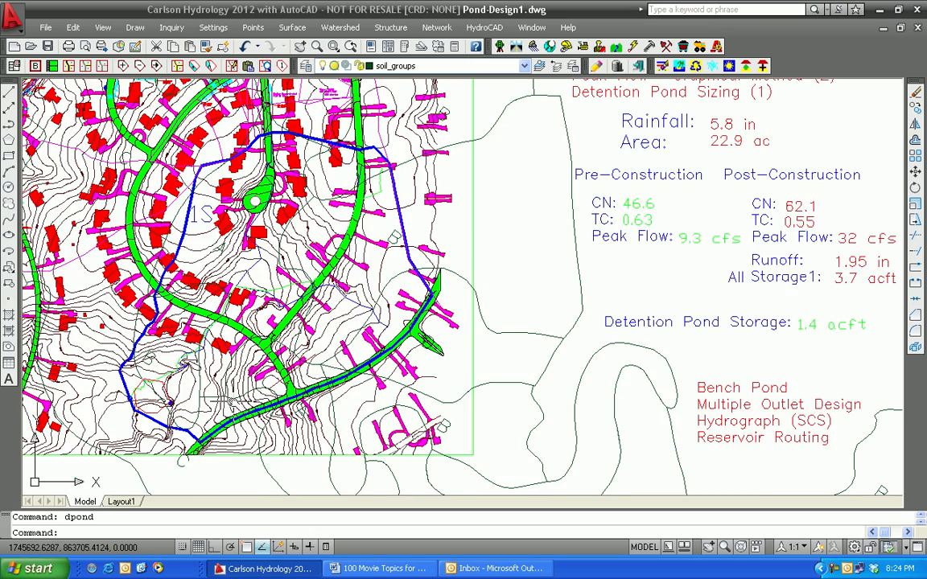
pyautogui.moveTo(234, 400); pyautogui.dragTo(421, 369, button='middle')
pyautogui.scroll(4, 365, 380)
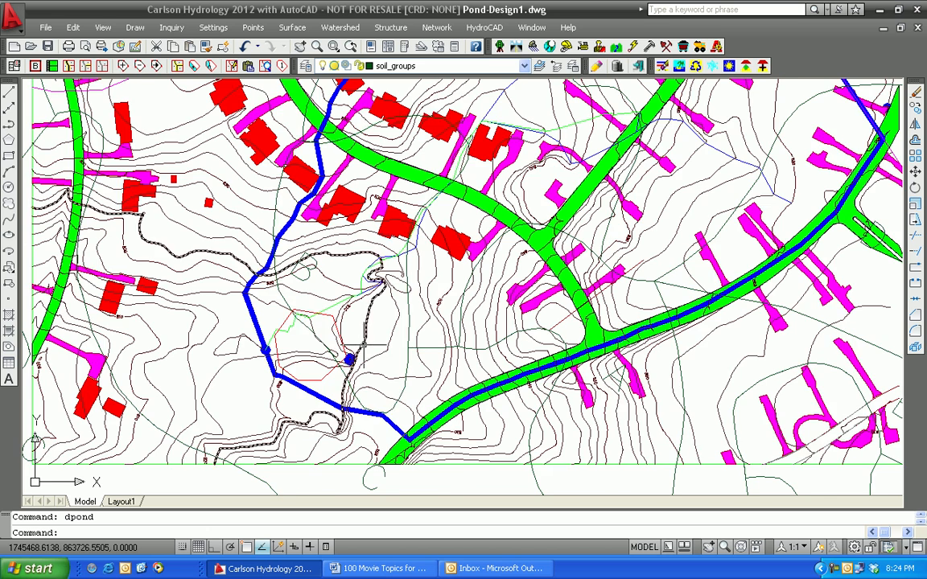
pyautogui.scroll(2, 364, 345)
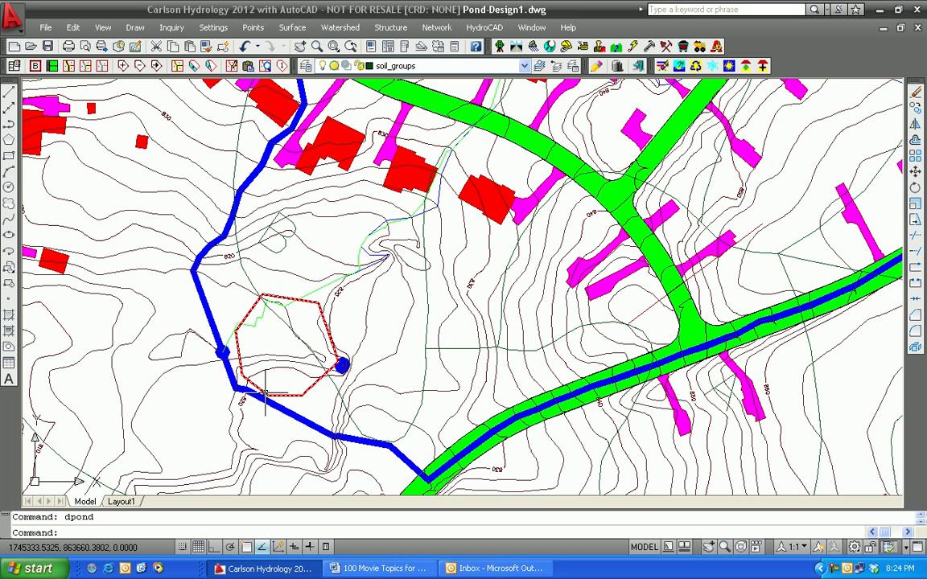
# Step: Start a bench pond design with the red pond outline as the top polyline and Watershed1.tin as the existing surface
pyautogui.click(382, 30)
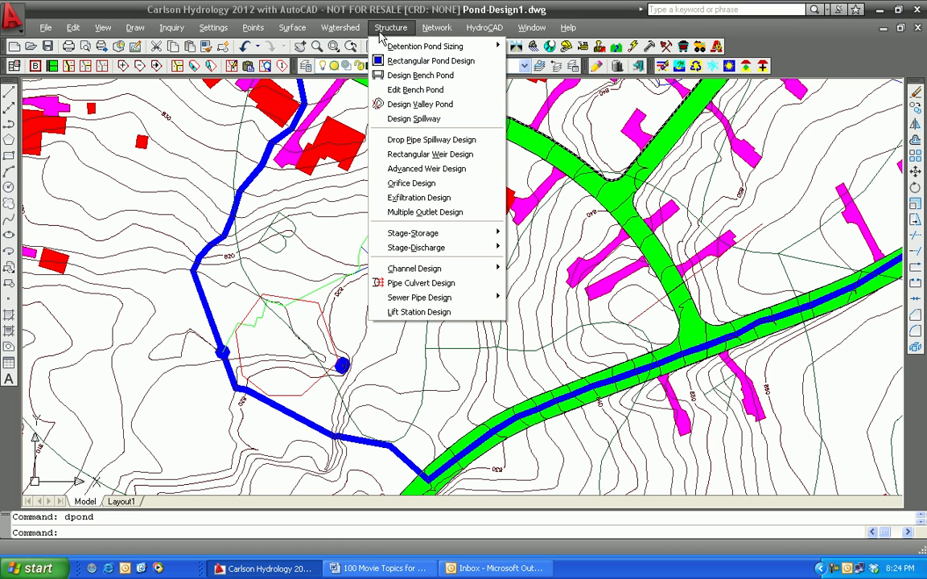
pyautogui.click(403, 76)
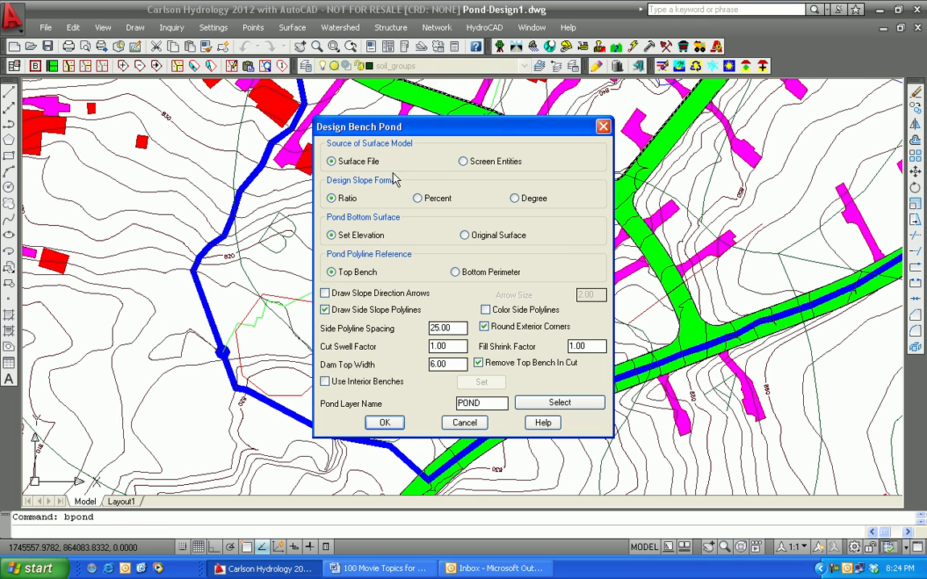
pyautogui.click(384, 425)
pyautogui.click(384, 424)
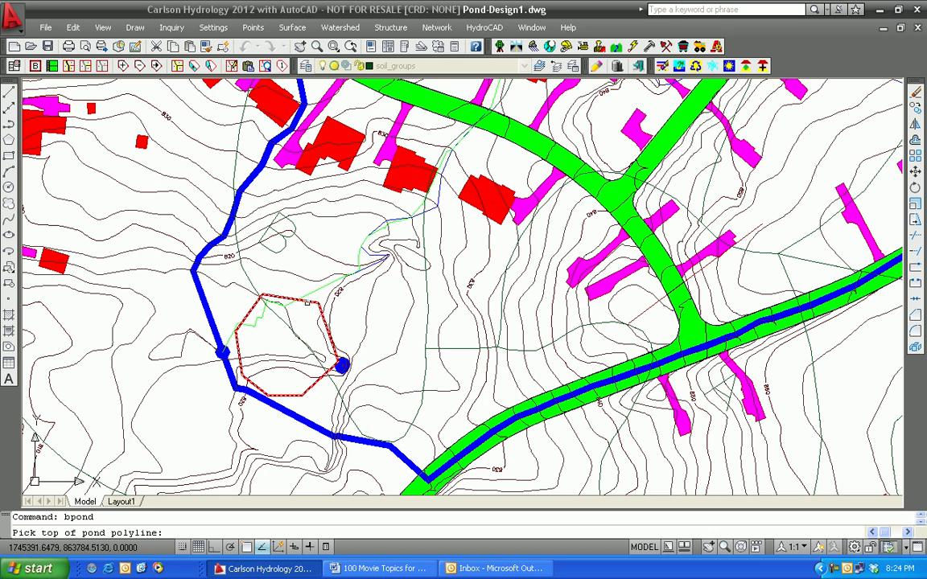
pyautogui.click(311, 300)
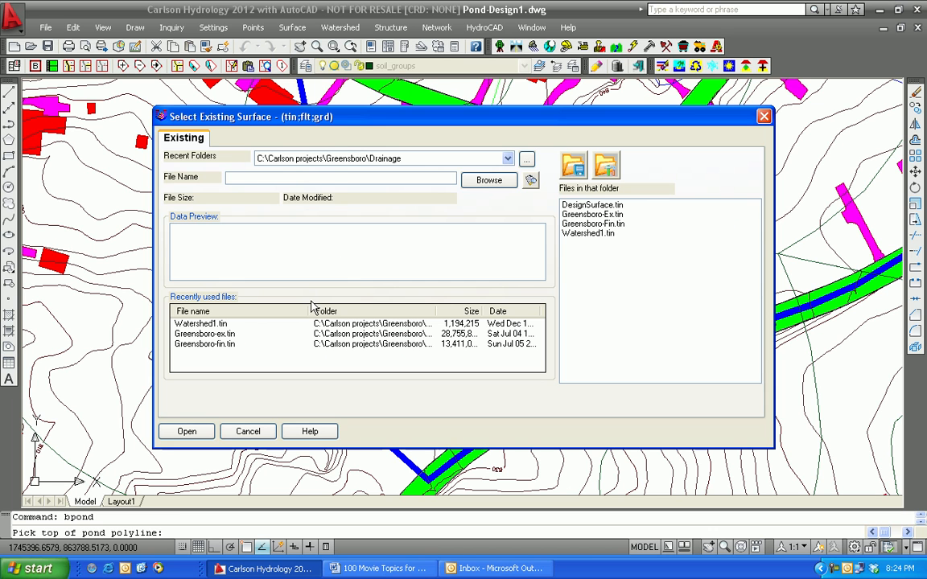
pyautogui.click(184, 325)
pyautogui.click(187, 431)
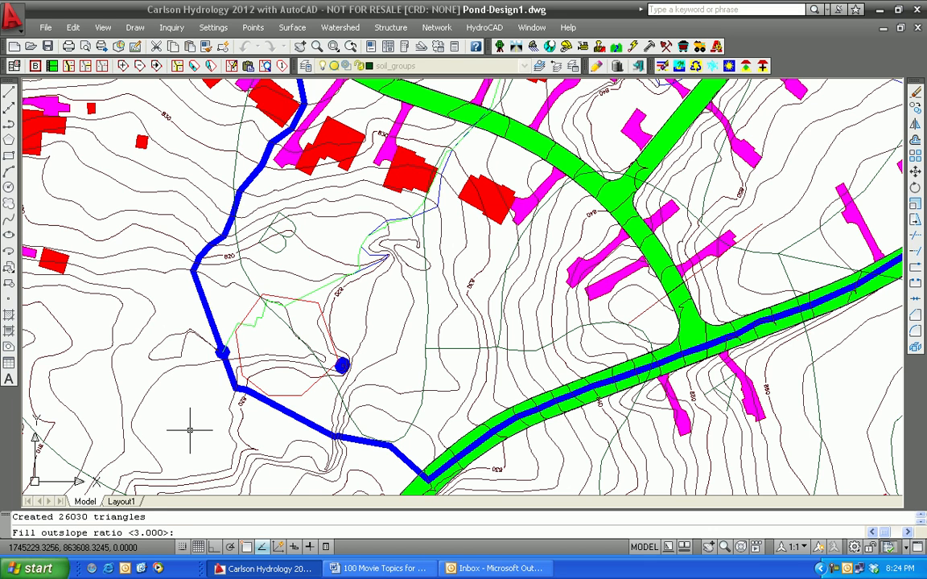
# Step: Define the bench pond with 3:1 fill, cut and interior slopes, top of bank 815 and bottom 810, and report storage at automatic elevations
pyautogui.press('Return')
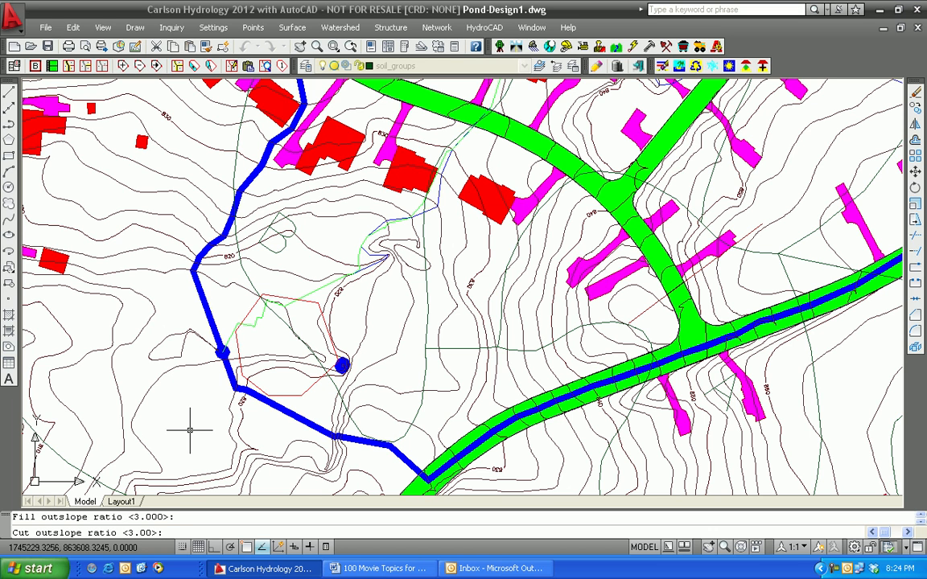
pyautogui.press('Return')
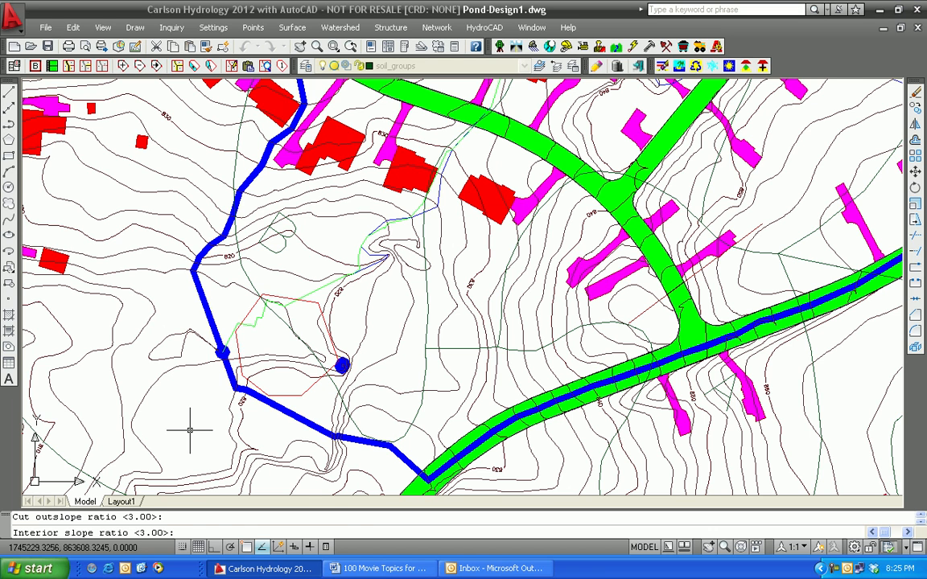
pyautogui.press('Return')
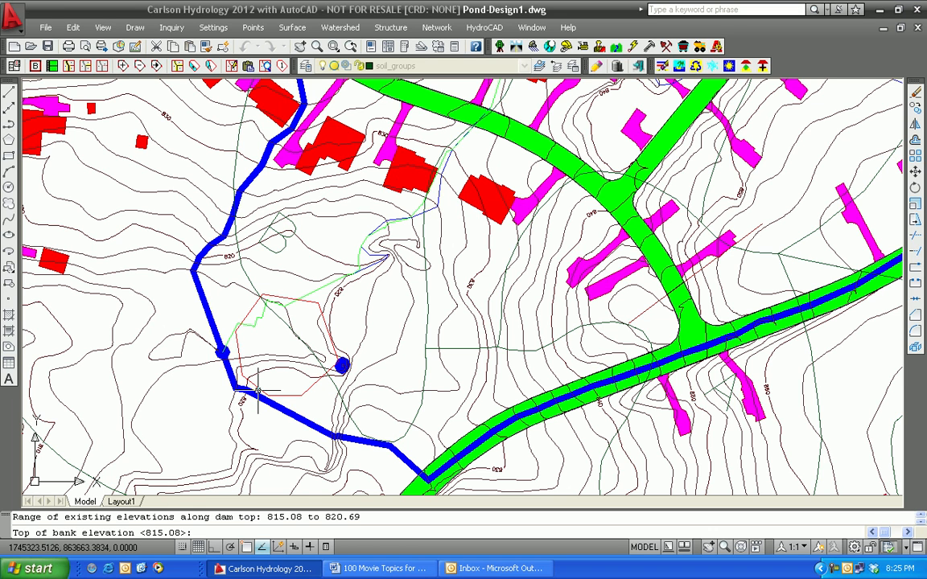
pyautogui.write('815')
pyautogui.press('Return')
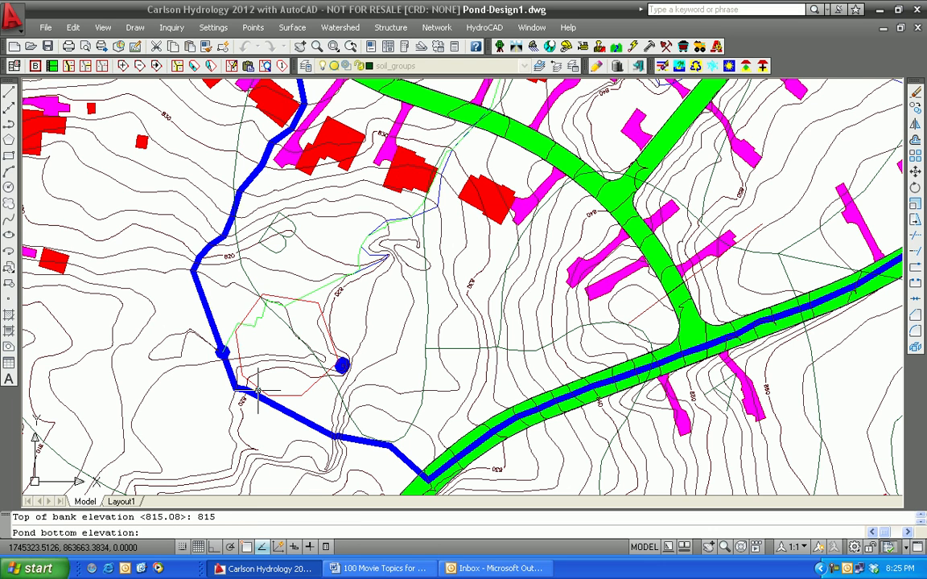
pyautogui.write('810')
pyautogui.press('Return')
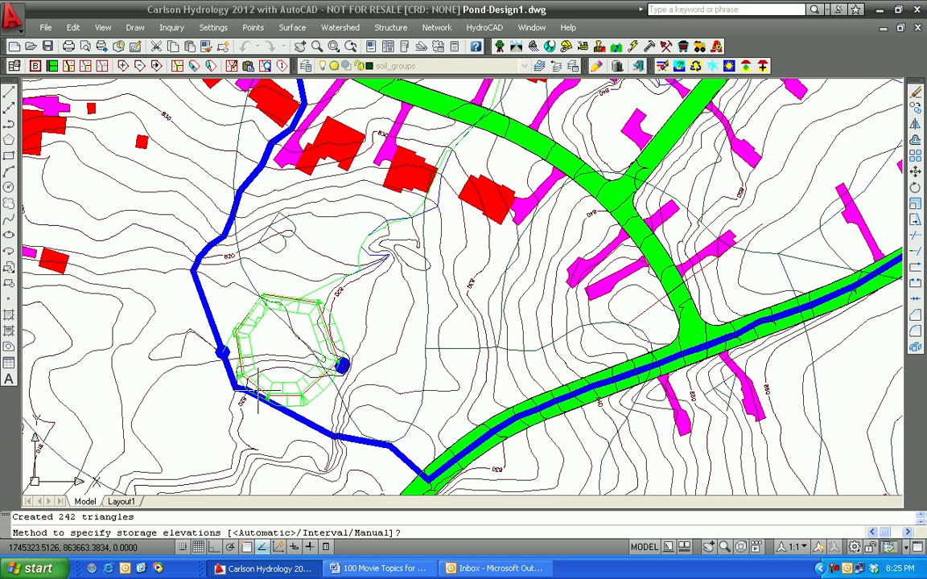
pyautogui.press('Return')
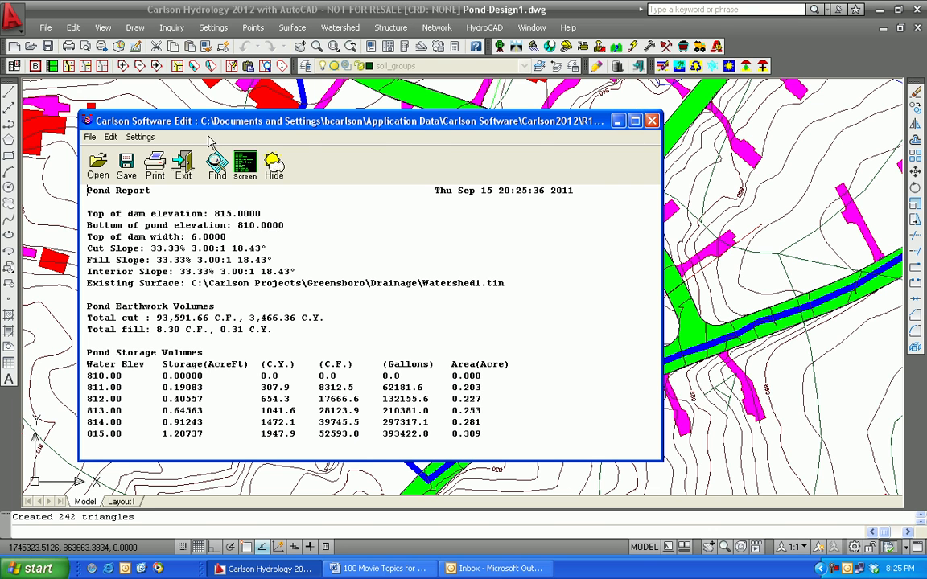
pyautogui.click(183, 165)
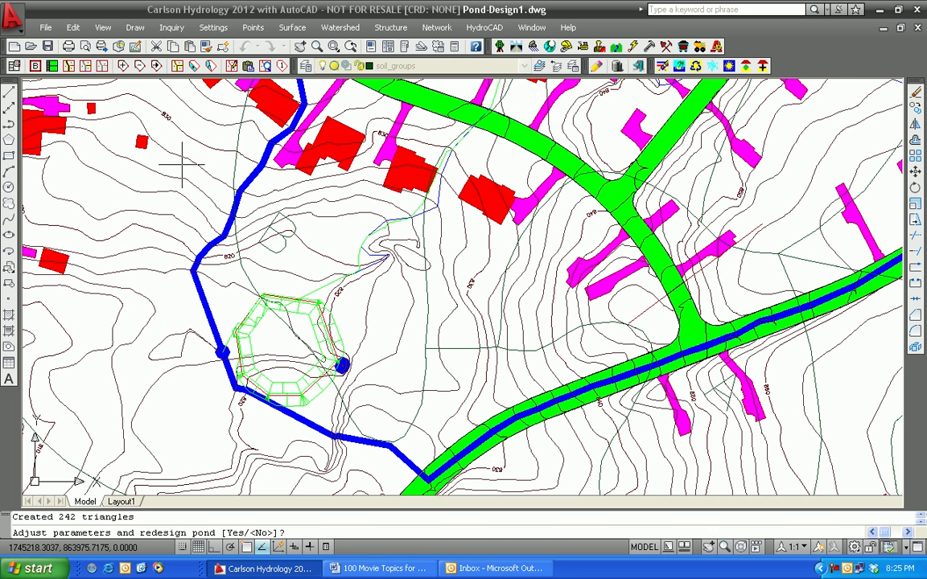
# Step: Redesign the pond without balancing cut and fill, check the required storage in the sizing summary, and choose sizing to a target storage
pyautogui.write('y')
pyautogui.press('Return')
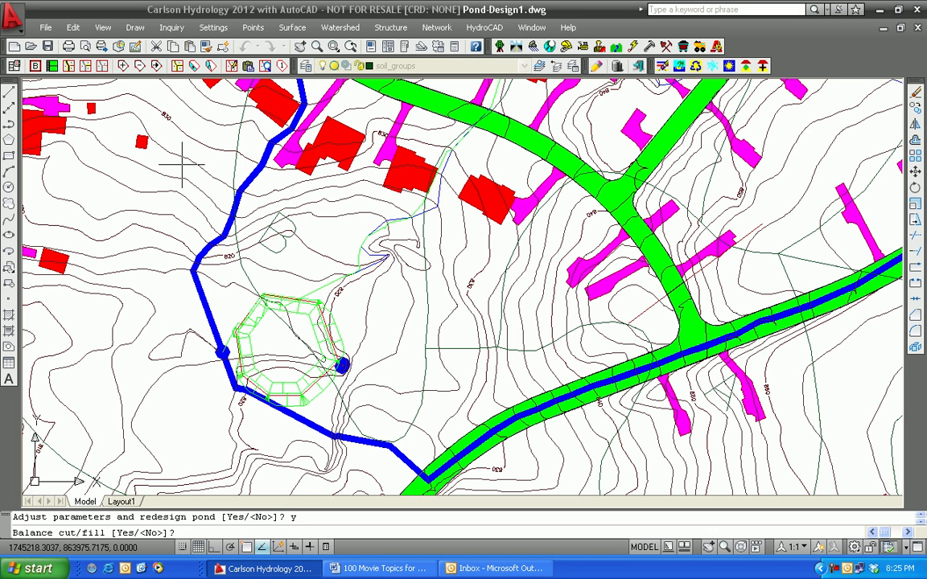
pyautogui.write('n')
pyautogui.press('Return')
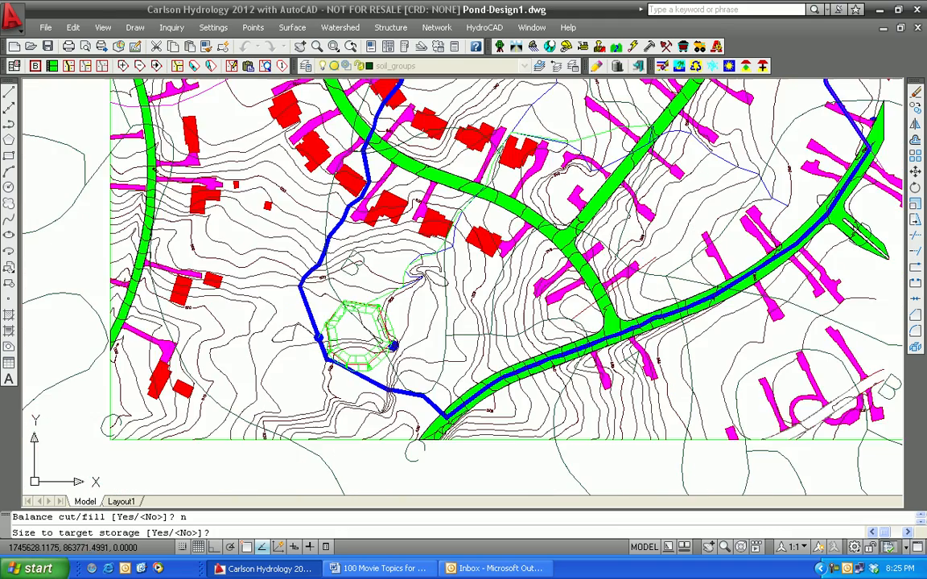
pyautogui.scroll(-2, 430, 272)
pyautogui.scroll(-2, 483, 322)
pyautogui.moveTo(483, 321); pyautogui.dragTo(251, 392, button='middle')
pyautogui.moveTo(631, 330); pyautogui.dragTo(452, 367, button='middle')
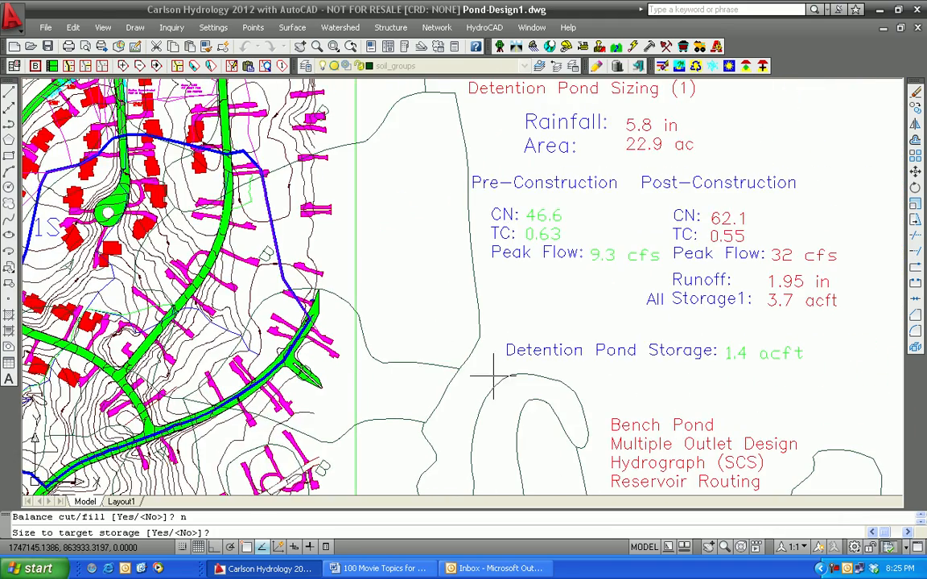
pyautogui.scroll(2, 354, 361)
pyautogui.moveTo(302, 389); pyautogui.dragTo(641, 291, button='middle')
pyautogui.moveTo(476, 392); pyautogui.dragTo(621, 307, button='middle')
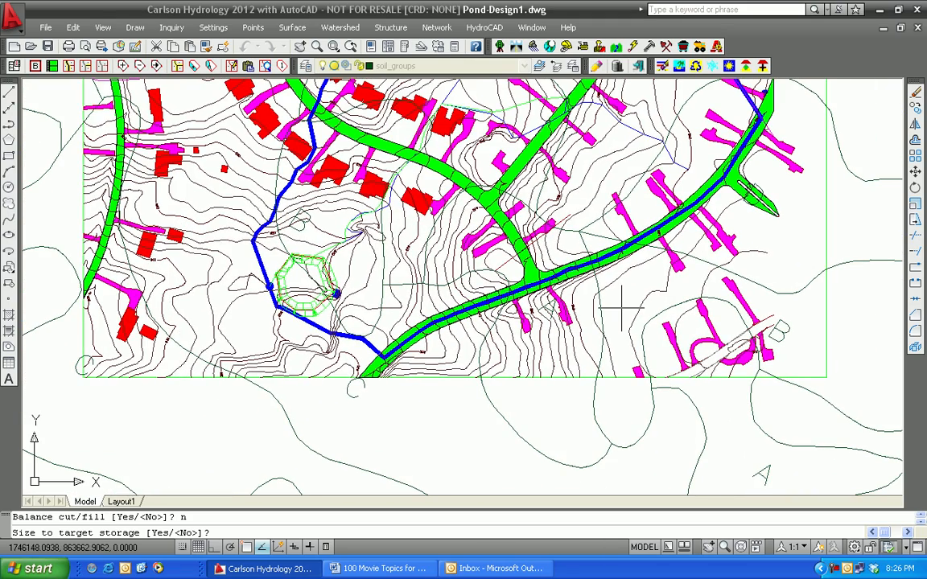
pyautogui.write('y')
pyautogui.press('Return')
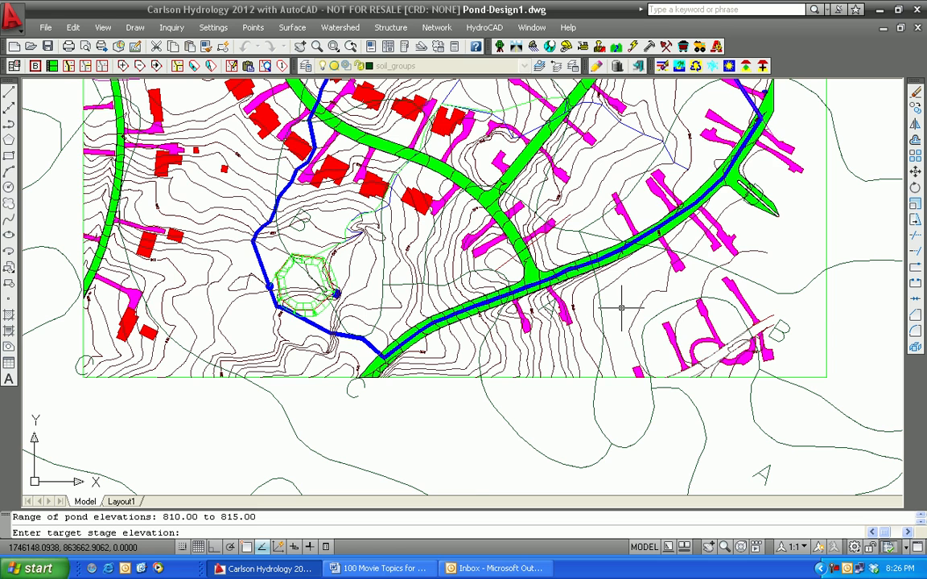
# Step: Size the pond to a target storage of 1.6 acre-feet at stage elevation 814.5 by adjusting the bottom elevation
pyautogui.scroll(1, 621, 307)
pyautogui.write('8145')
pyautogui.press('BackSpace')
pyautogui.write('.5')
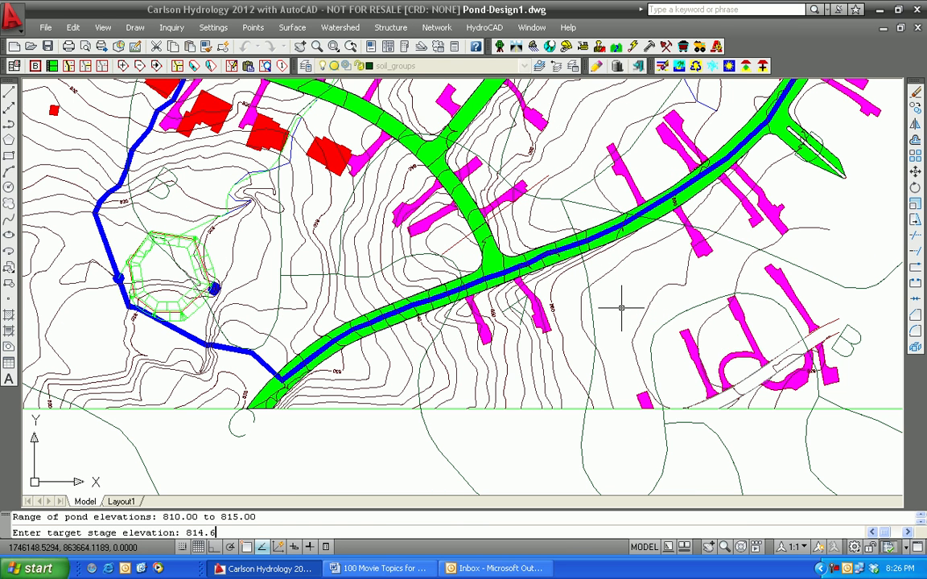
pyautogui.press('Return')
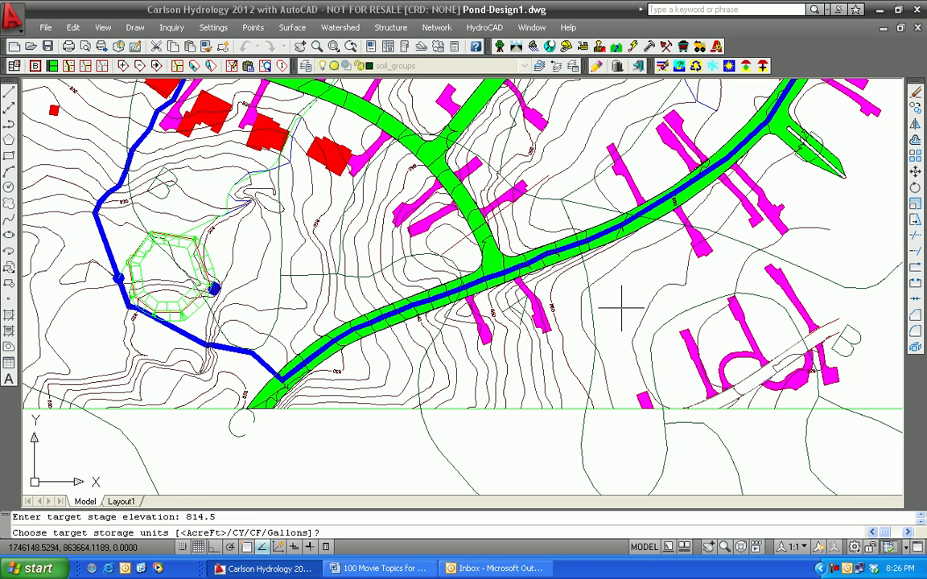
pyautogui.write('1.6')
pyautogui.press('Return')
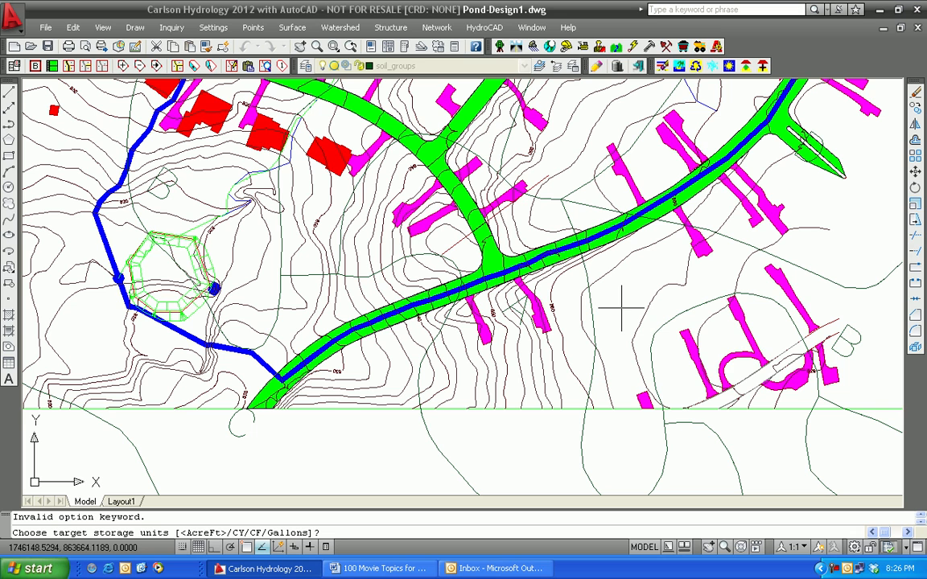
pyautogui.write('a')
pyautogui.press('BackSpace')
pyautogui.press('Return')
pyautogui.write('1.6')
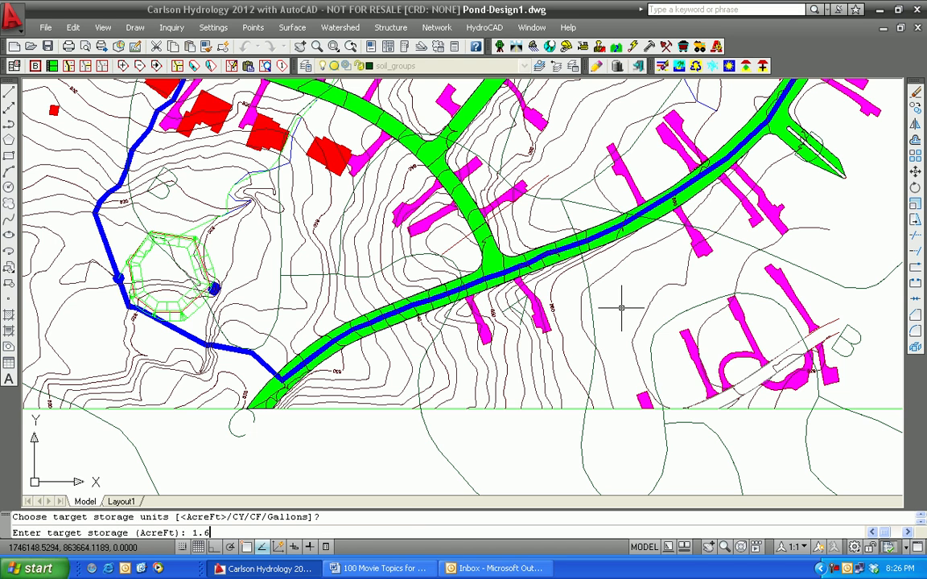
pyautogui.press('Return')
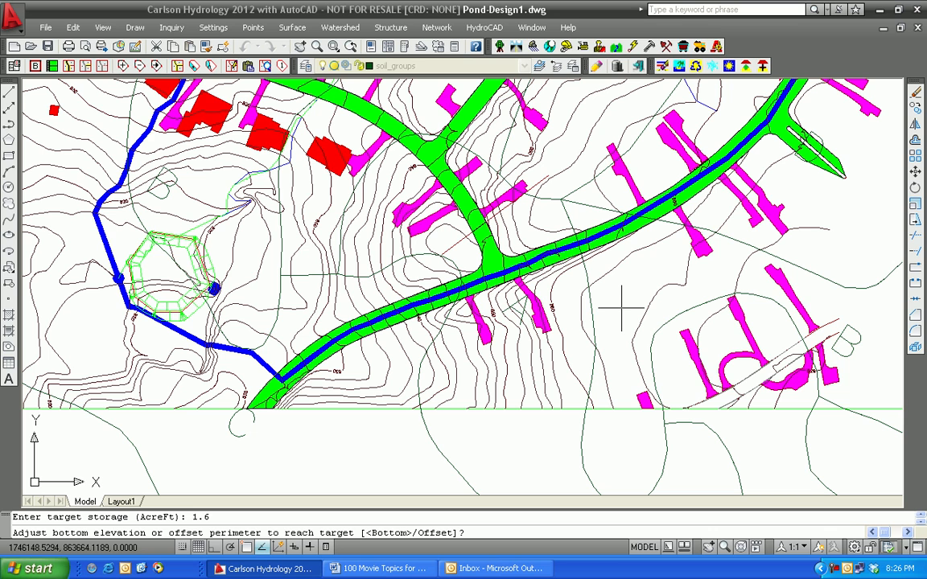
pyautogui.press('Return')
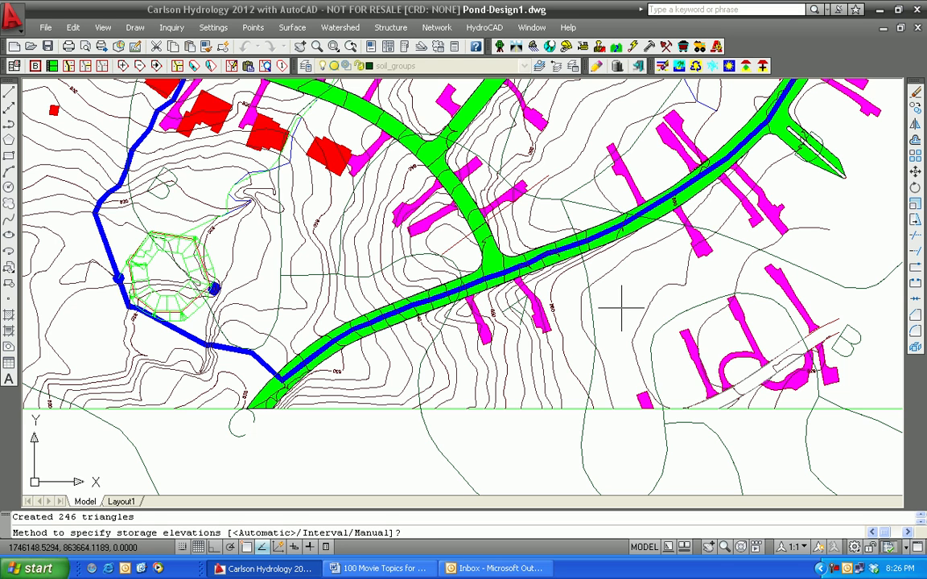
# Step: Report the resized pond's storage volumes by interval, starting at elevation 806.5 with a 0.5 interval, and review the table
pyautogui.press('Return')
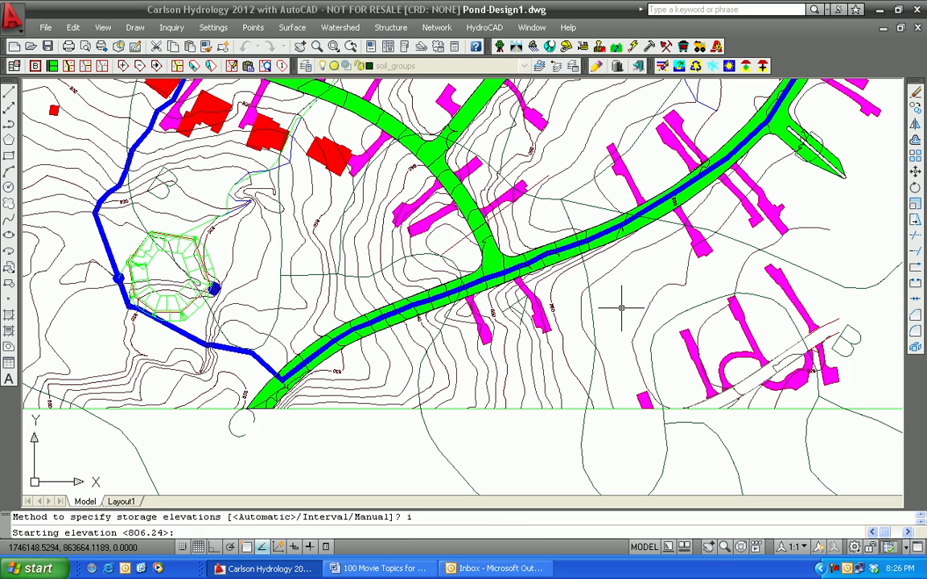
pyautogui.write('806.5')
pyautogui.press('Return')
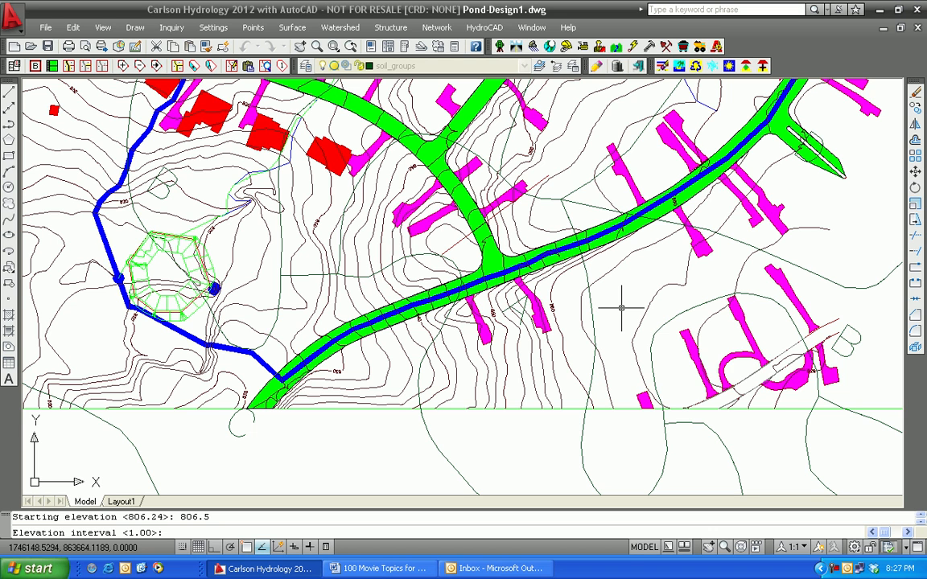
pyautogui.write('0.5')
pyautogui.press('Return')
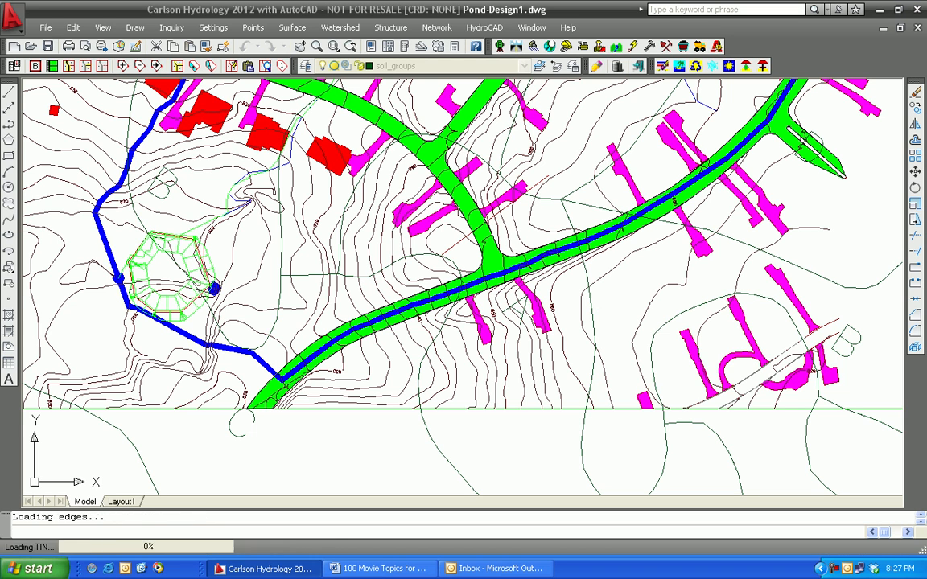
pyautogui.moveTo(650, 265); pyautogui.dragTo(649, 381)
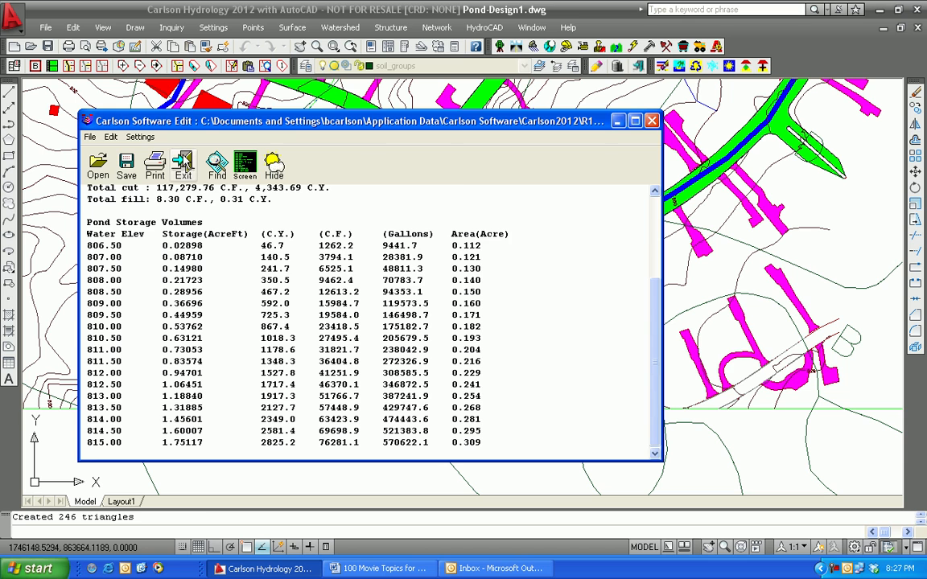
pyautogui.click(185, 164)
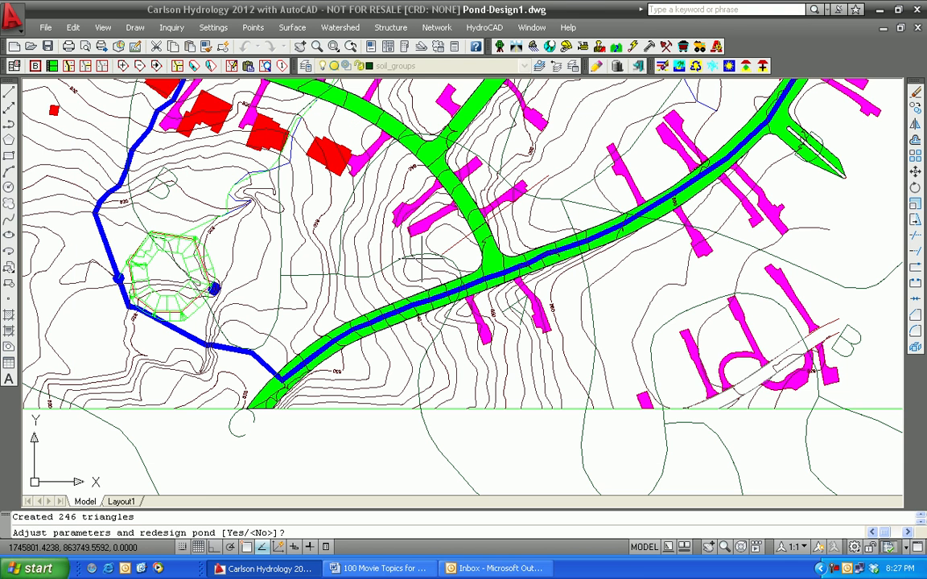
# Step: Accept the pond design without further redesign and write its stage-storage file as Pond in the Greensboro folder
pyautogui.write('n')
pyautogui.press('Return')
pyautogui.write('y')
pyautogui.press('Return')
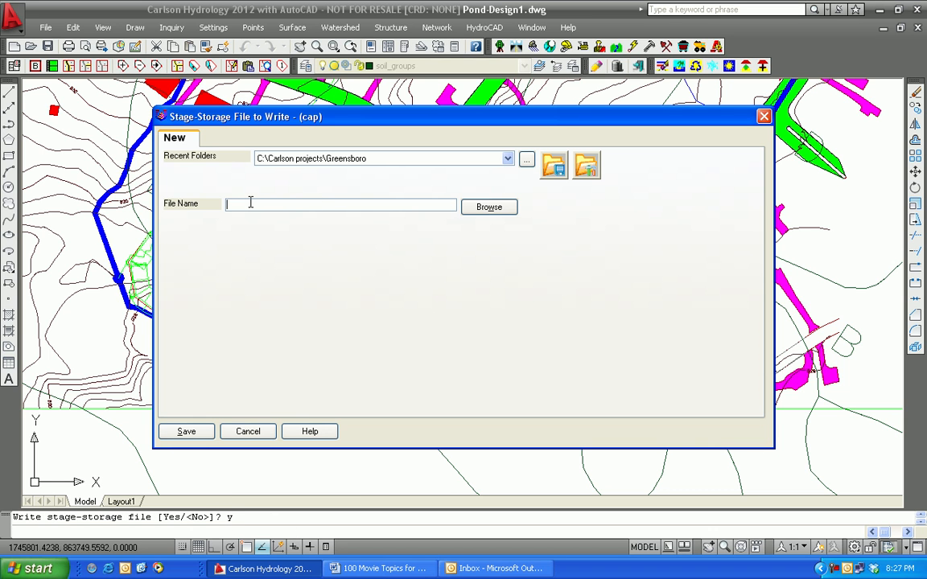
pyautogui.write('Pond5')
pyautogui.click(183, 432)
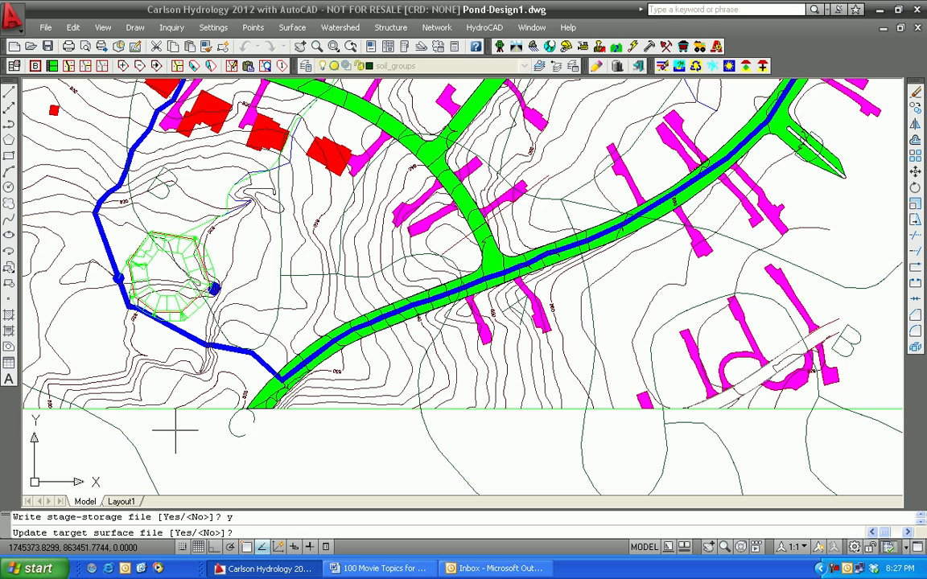
# Step: Finish the pond design without updating the target surface, writing a triangulation file, trimming existing contours or contouring the pond
pyautogui.write('n')
pyautogui.press('Return')
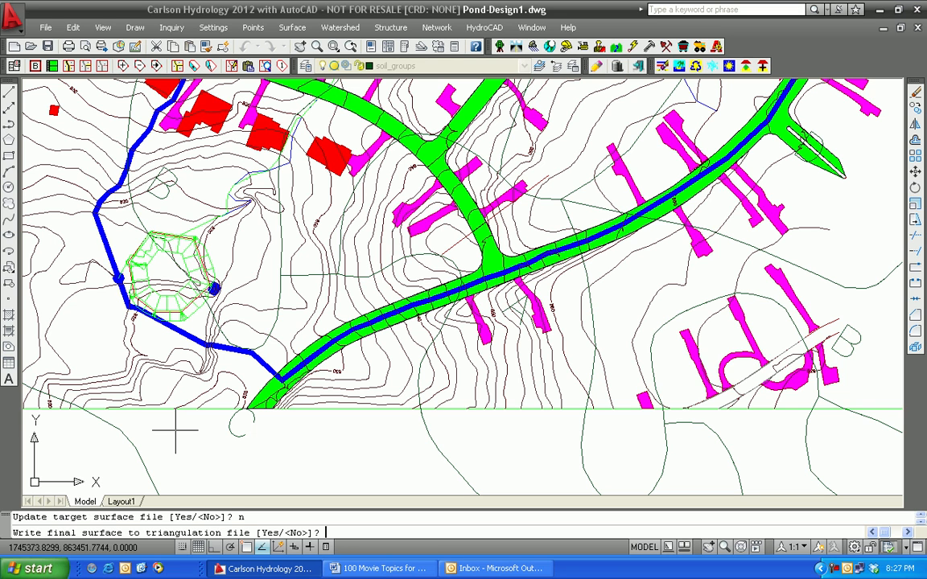
pyautogui.write('n')
pyautogui.press('Return')
pyautogui.write('n')
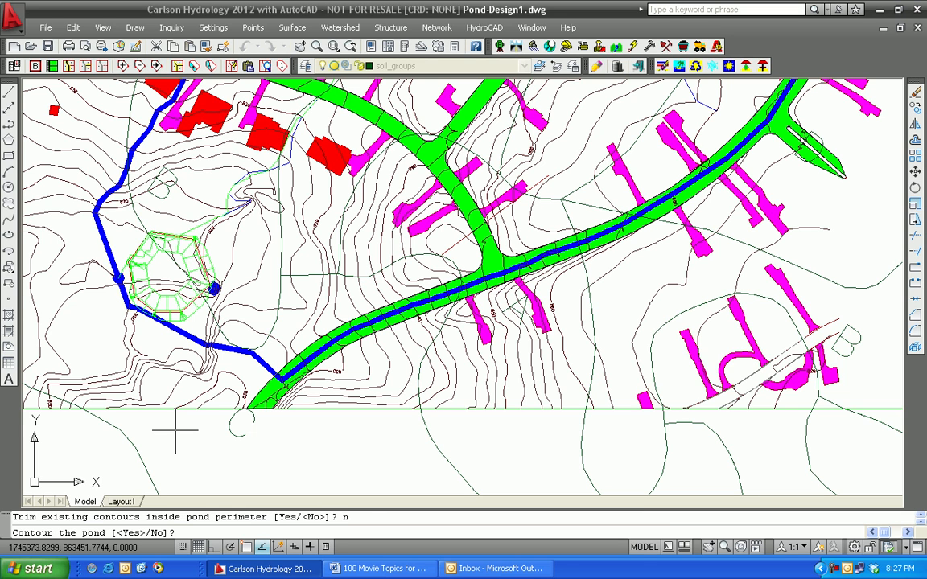
pyautogui.write('n')
pyautogui.press('Return')
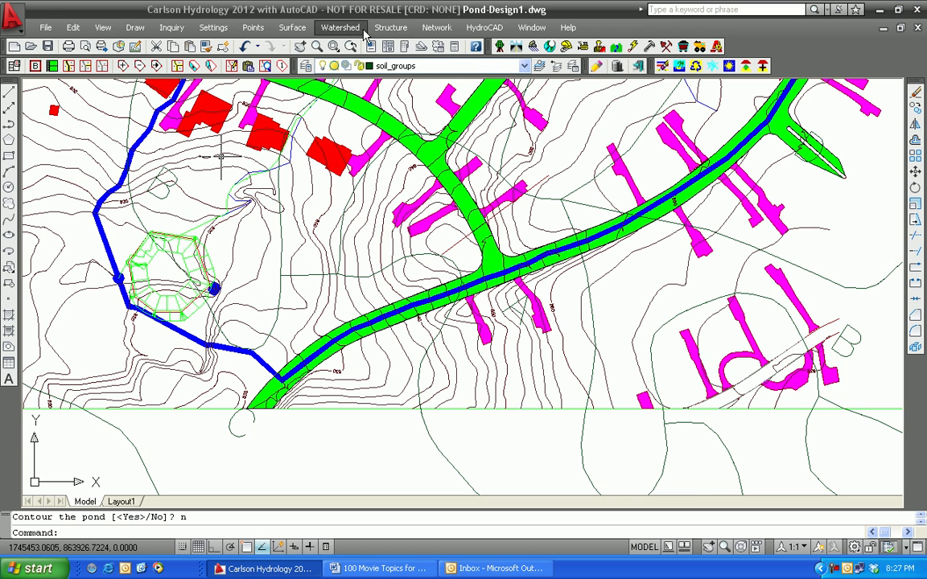
# Step: Edit the bench pond by moving its outline a short distance southeast, reprocess the design, and finish editing
pyautogui.click(392, 28)
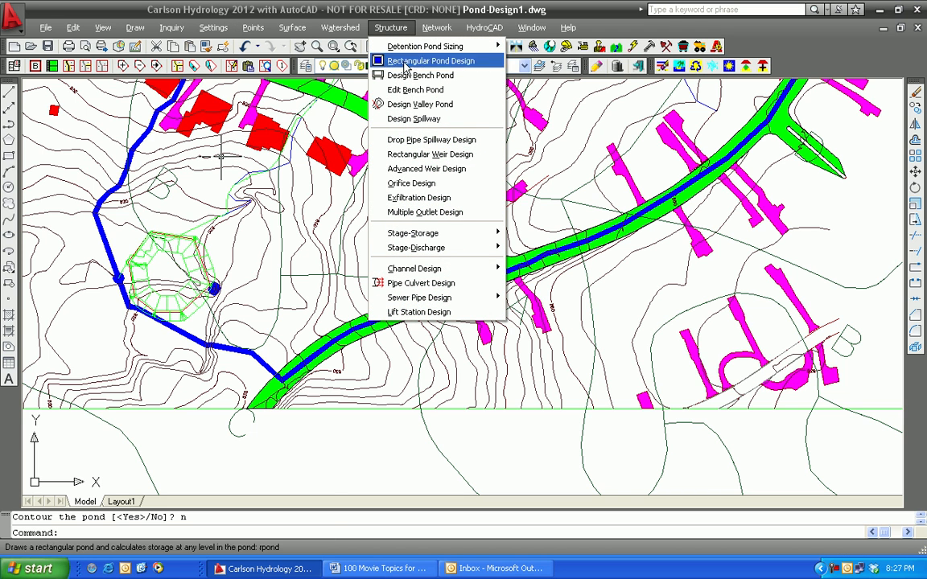
pyautogui.click(377, 90)
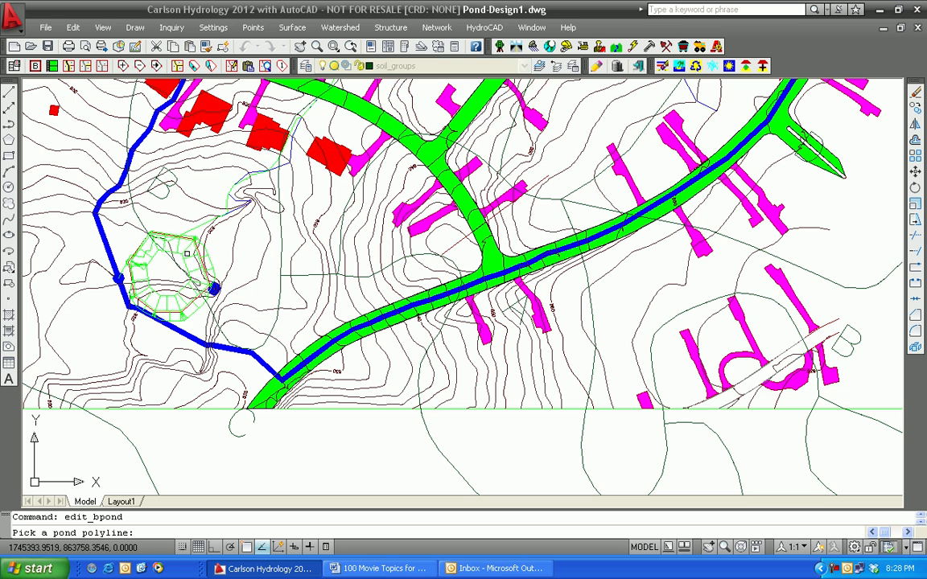
pyautogui.click(177, 303)
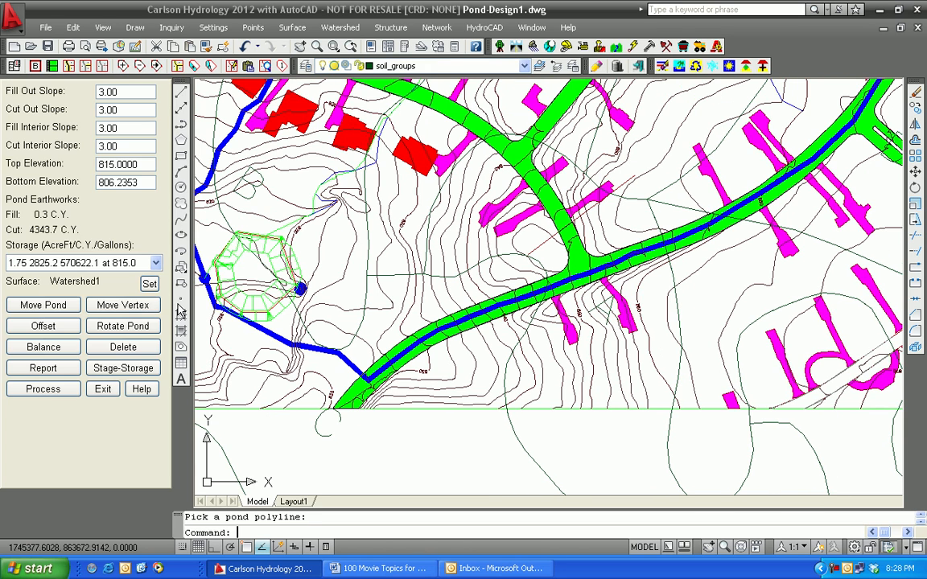
pyautogui.click(42, 305)
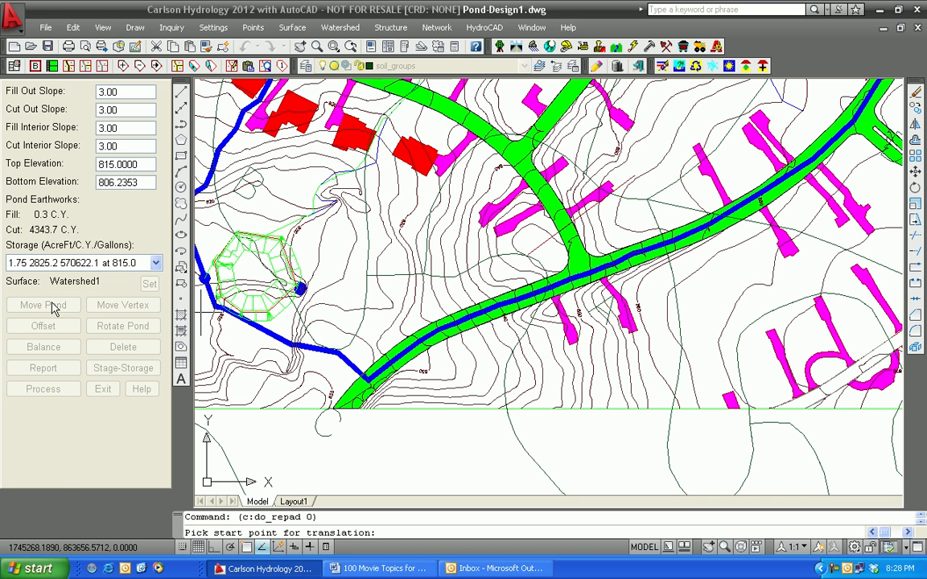
pyautogui.click(245, 277)
pyautogui.click(256, 287)
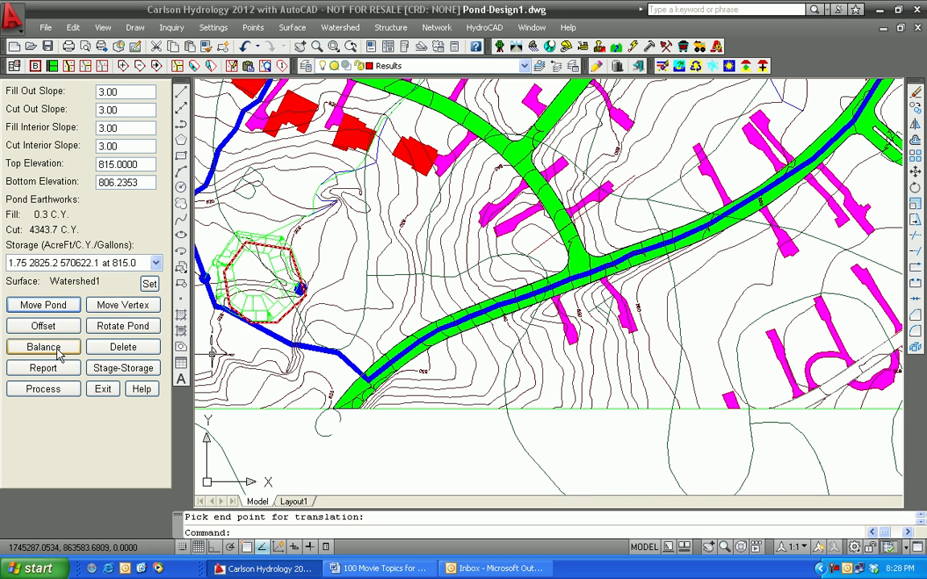
pyautogui.click(51, 387)
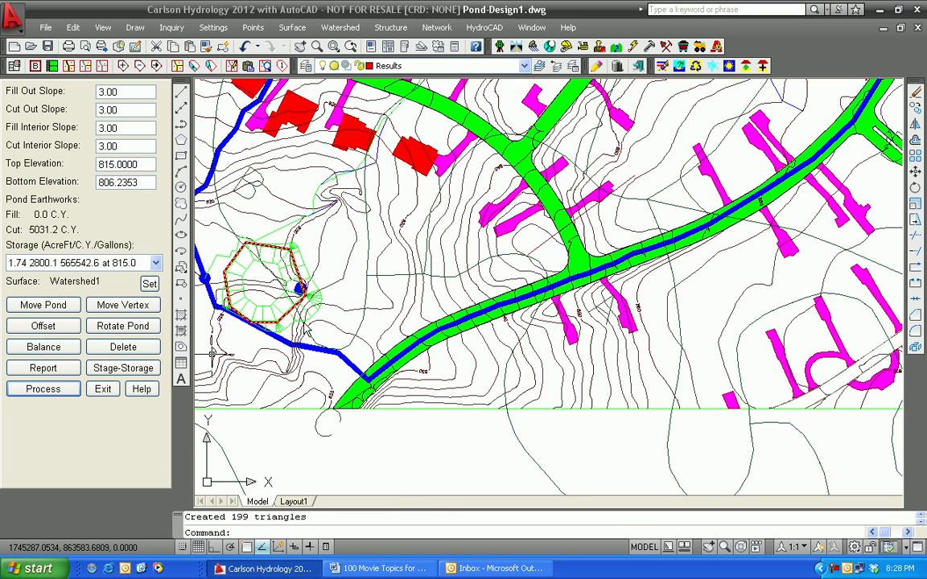
pyautogui.click(103, 390)
# Step: Examine the detention pond sizing notes and command list beside the site plan, and the relocated pond
pyautogui.scroll(-2, 316, 320)
pyautogui.scroll(-2, 317, 320)
pyautogui.moveTo(317, 320); pyautogui.dragTo(308, 385, button='middle')
pyautogui.scroll(-2, 294, 376)
pyautogui.moveTo(278, 342); pyautogui.dragTo(205, 380, button='middle')
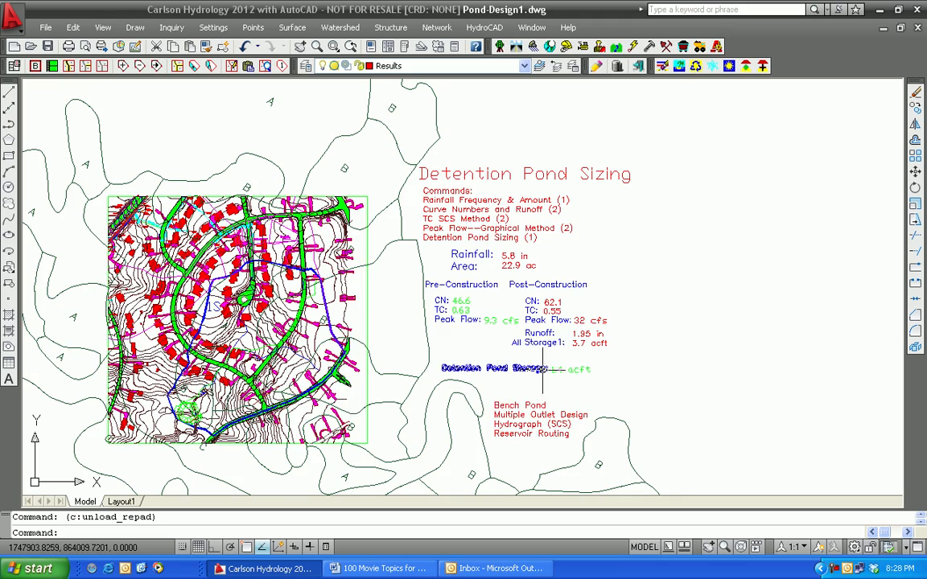
pyautogui.scroll(2, 507, 383)
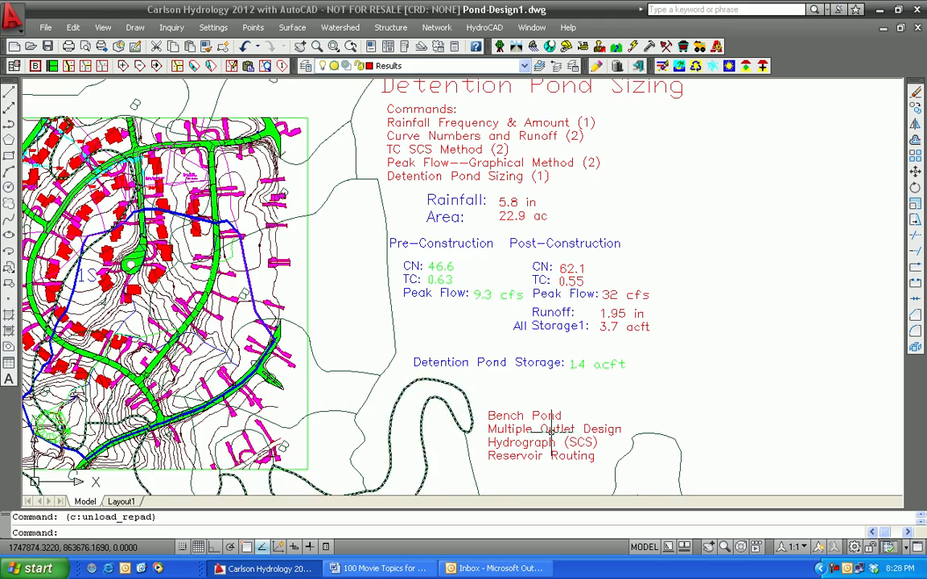
pyautogui.moveTo(420, 412)
pyautogui.mouseDown(button='middle')
pyautogui.moveTo(563, 407)
pyautogui.moveTo(611, 392)
pyautogui.mouseUp(button='middle')
pyautogui.scroll(3, 284, 408)
pyautogui.moveTo(249, 426)
pyautogui.mouseDown(button='middle')
pyautogui.moveTo(396, 363)
pyautogui.moveTo(202, 388)
pyautogui.mouseUp(button='middle')
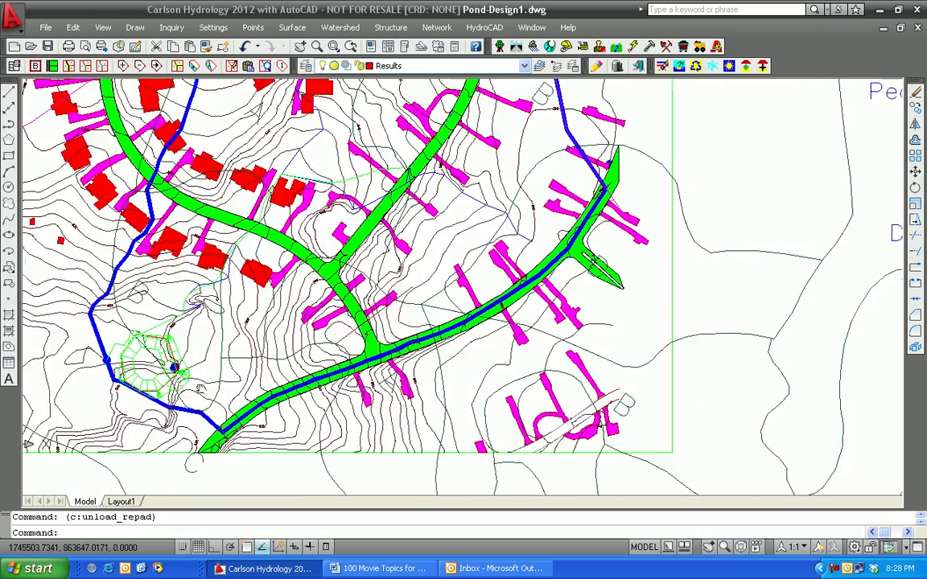
pyautogui.scroll(-5, 202, 388)
pyautogui.scroll(5, 411, 402)
pyautogui.scroll(3, 411, 403)
pyautogui.moveTo(411, 402); pyautogui.dragTo(462, 431, button='middle')
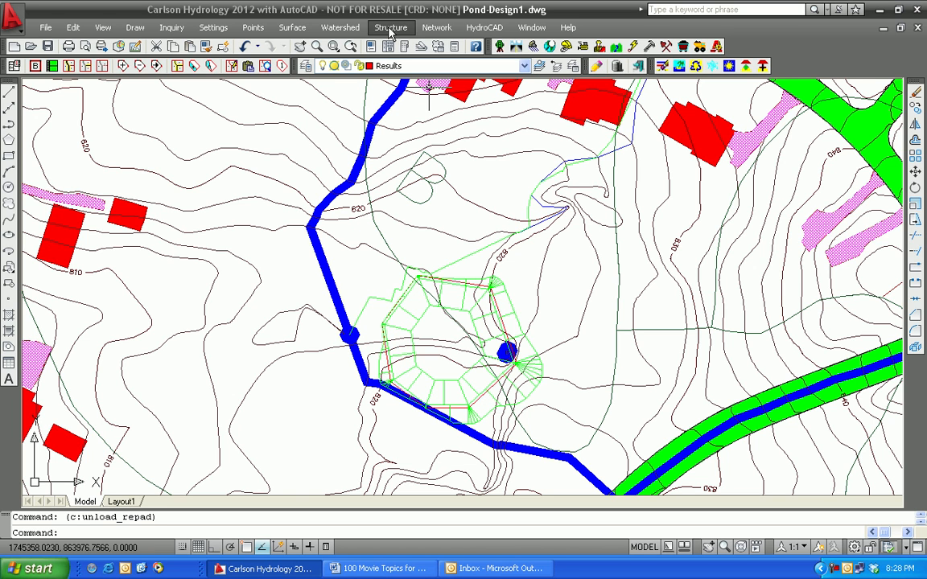
# Step: Start a multiple outlet design in a new combo outlet file named Pond5 in the Greensboro folder
pyautogui.click(346, 29)
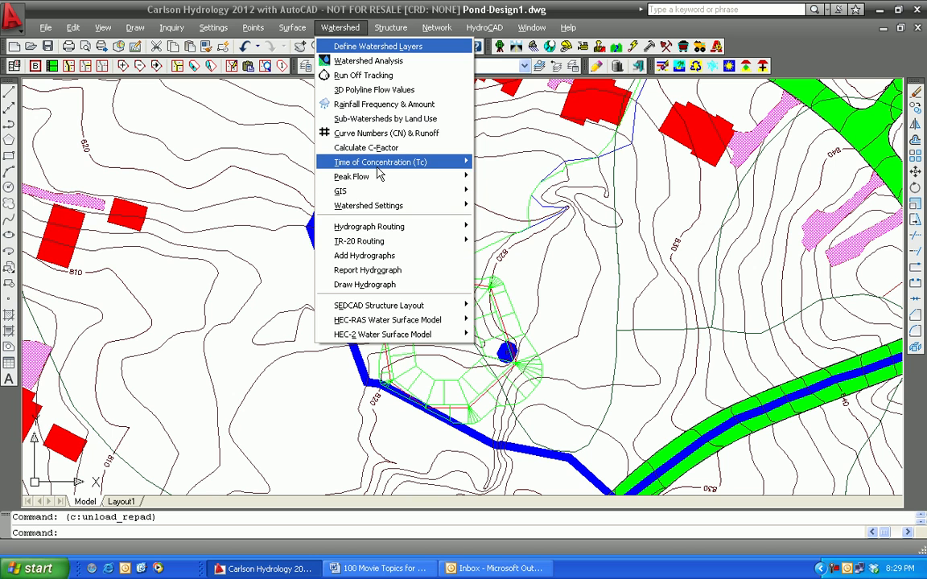
pyautogui.moveTo(380, 174)
pyautogui.moveTo(390, 27)
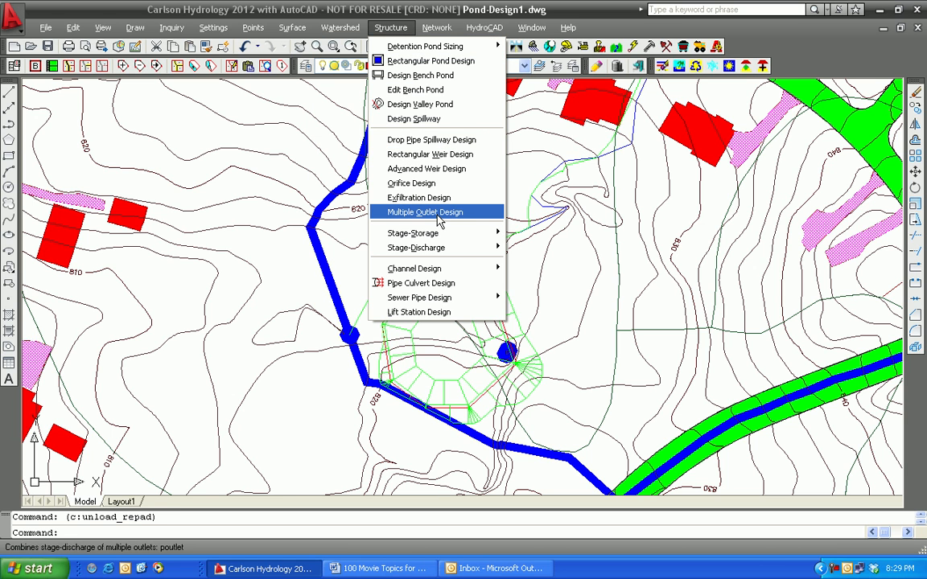
pyautogui.click(440, 214)
pyautogui.click(174, 140)
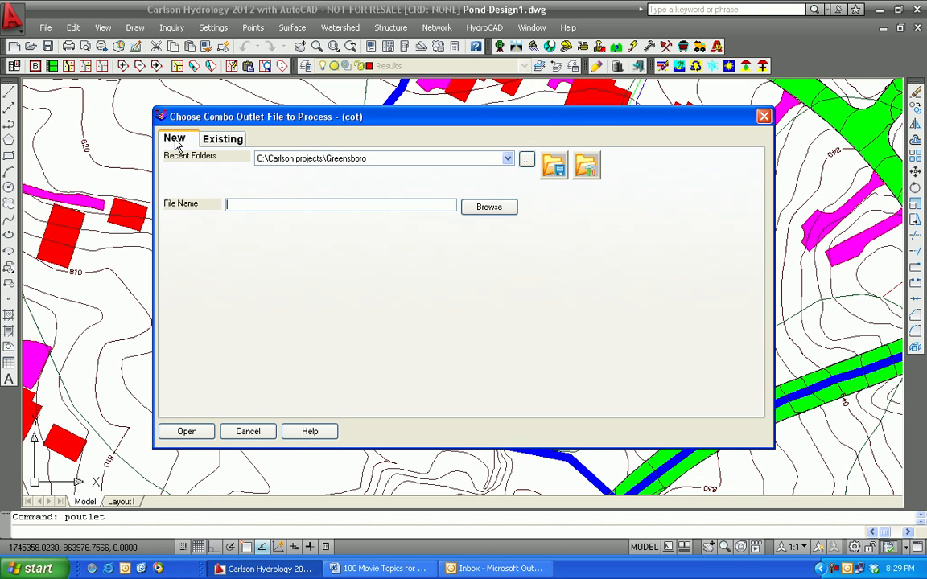
pyautogui.write('Pond5')
pyautogui.click(185, 432)
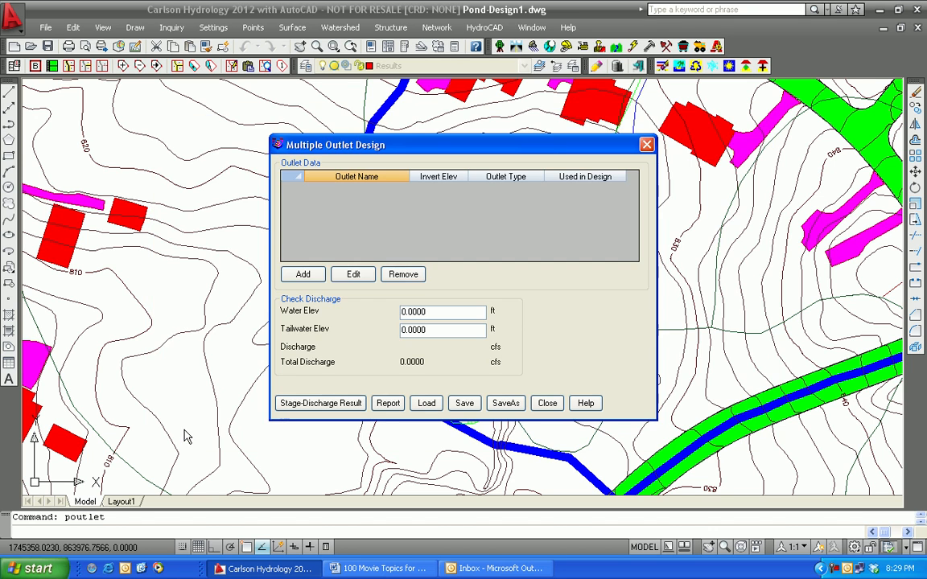
# Step: Add a circular orifice outlet named Base with a 4 in diameter and an invert elevation of 810.5 ft
pyautogui.click(303, 275)
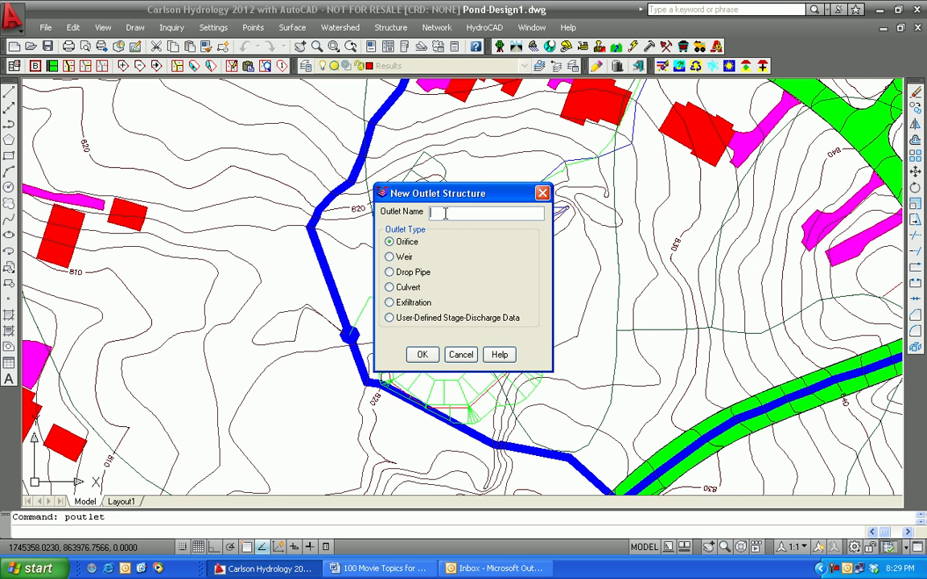
pyautogui.write('Base')
pyautogui.click(422, 355)
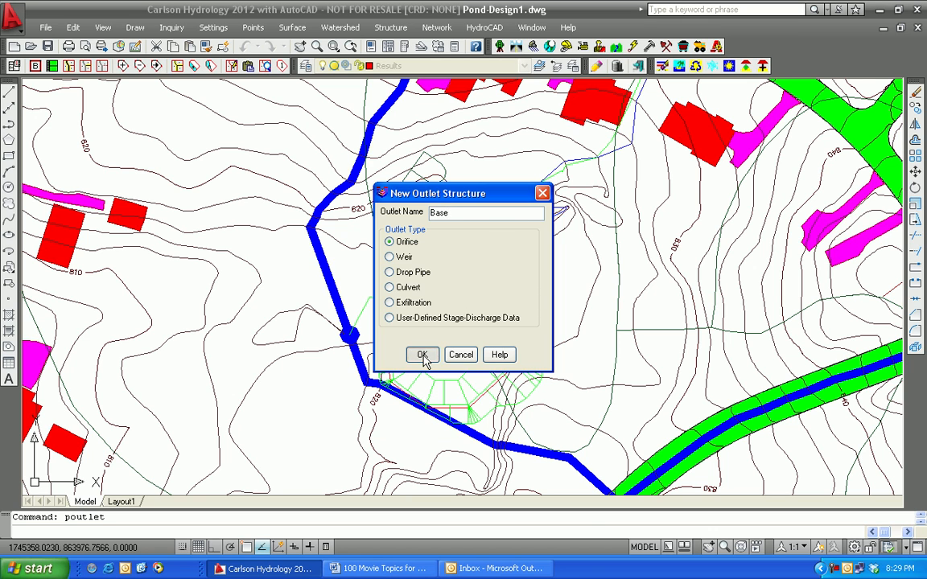
pyautogui.doubleClick(479, 175)
pyautogui.write('4')
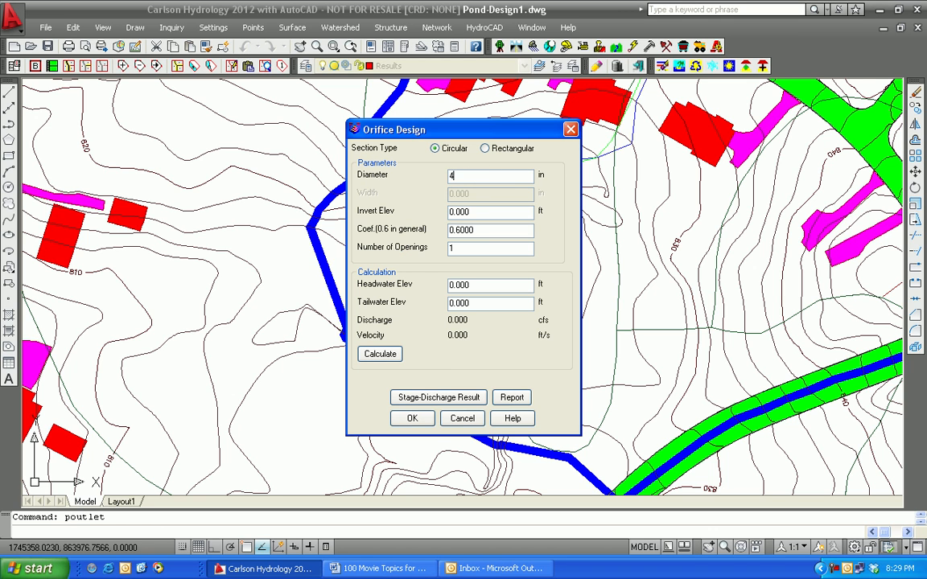
pyautogui.click(480, 214)
pyautogui.doubleClick(480, 213)
pyautogui.write('810.5')
# Step: Calculate the orifice's discharge for a headwater elevation of 815 ft and accept the orifice design
pyautogui.click(371, 359)
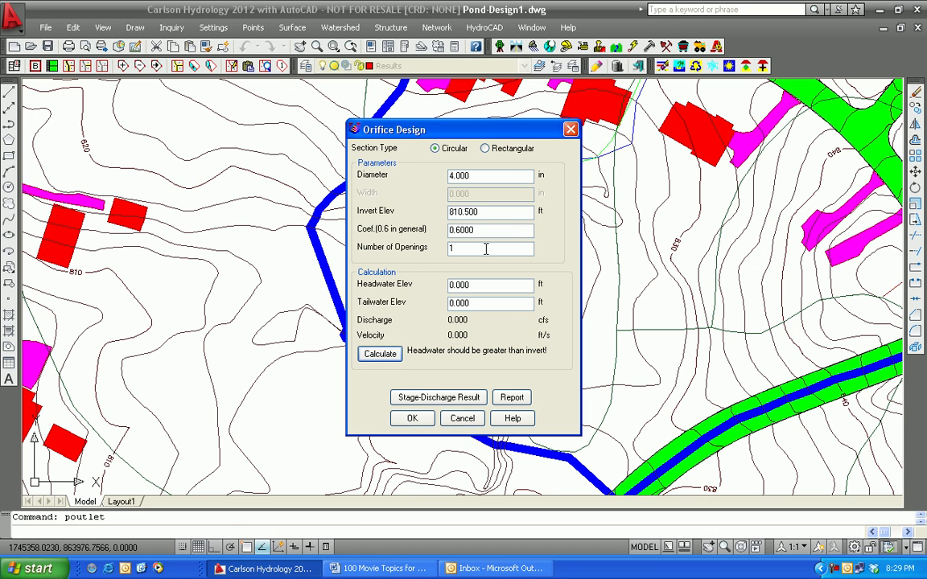
pyautogui.click(473, 284)
pyautogui.doubleClick(479, 284)
pyautogui.write('815')
pyautogui.click(380, 358)
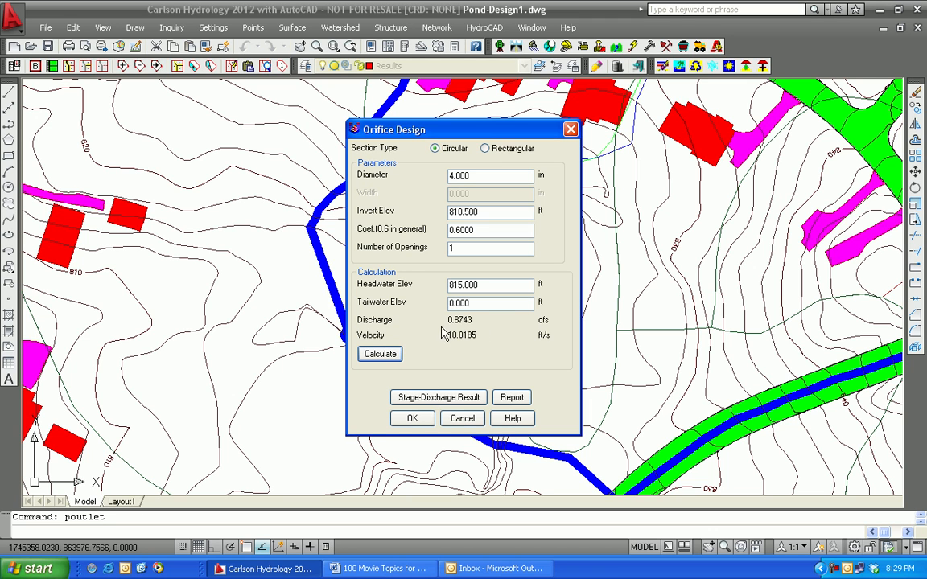
pyautogui.click(407, 425)
# Step: Add a second outlet structure of type Culvert named Principal
pyautogui.click(305, 274)
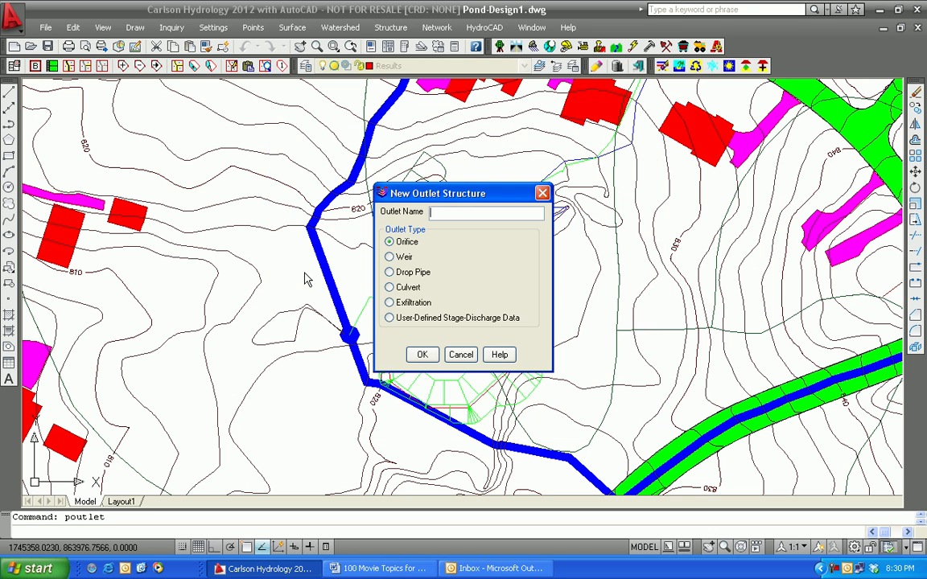
pyautogui.click(390, 288)
pyautogui.write(':Prin')
pyautogui.press('BackSpace')
pyautogui.press('BackSpace')
pyautogui.press('BackSpace')
pyautogui.press('BackSpace')
pyautogui.write('Principal')
pyautogui.click(423, 355)
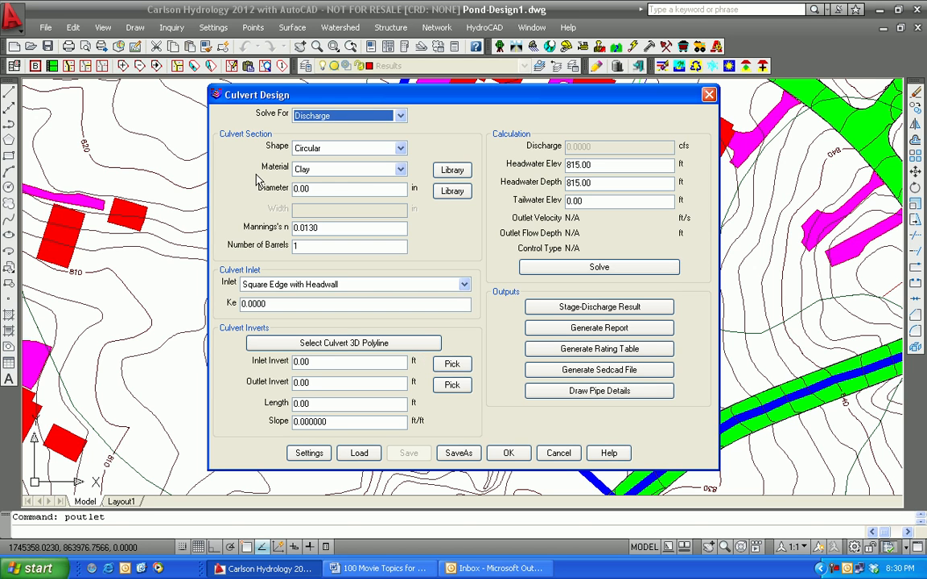
# Step: Define the culvert as corrugated metal with an 18 in diameter, inlet invert 813 ft and length 80 ft
pyautogui.click(400, 170)
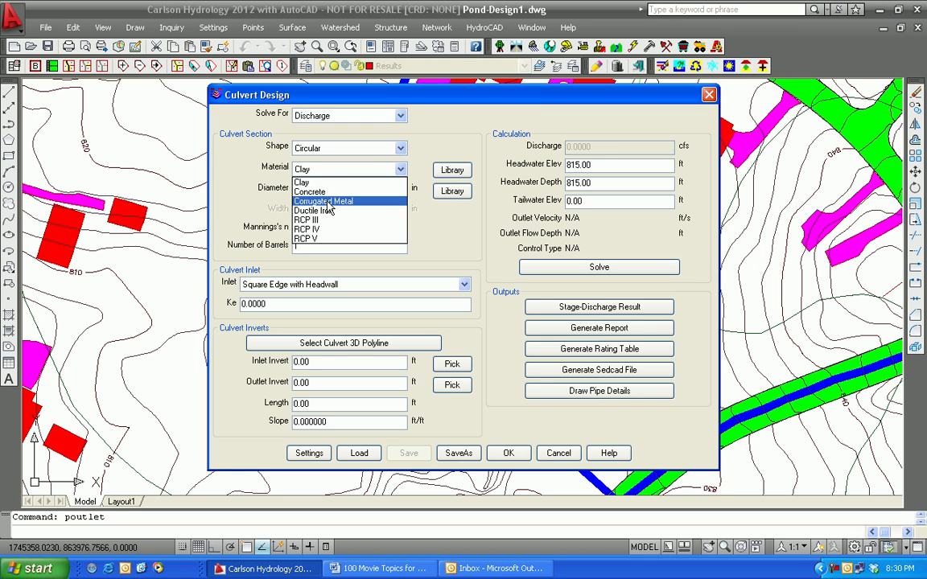
pyautogui.click(322, 198)
pyautogui.doubleClick(319, 187)
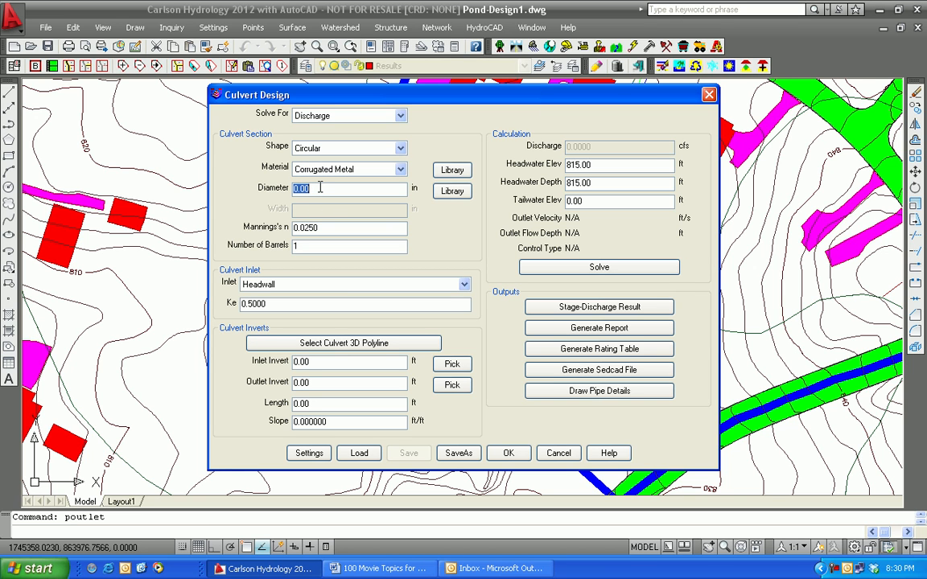
pyautogui.write('18')
pyautogui.click(332, 363)
pyautogui.doubleClick(332, 363)
pyautogui.write('813')
pyautogui.click(322, 403)
pyautogui.write('80')
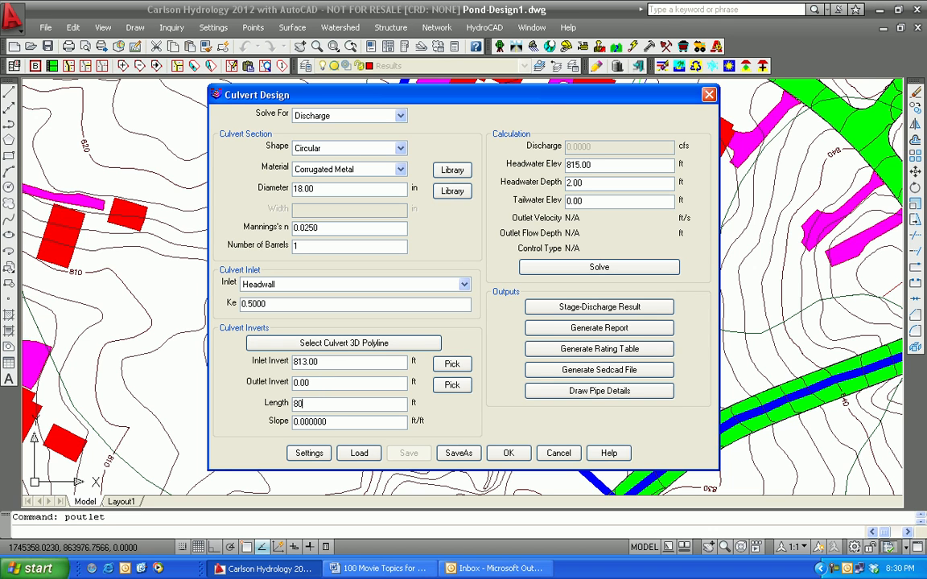
pyautogui.click(342, 425)
pyautogui.write('-2')
pyautogui.press('Return')
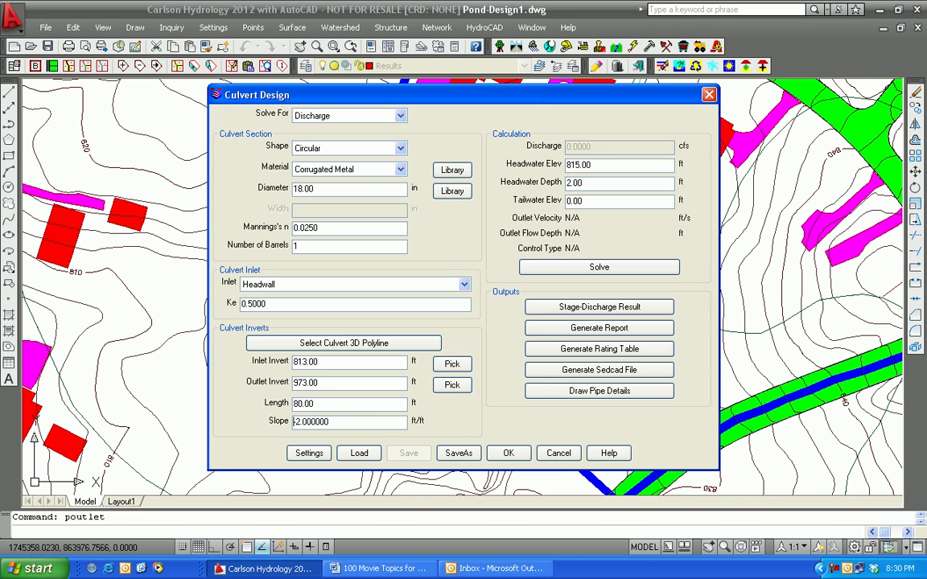
pyautogui.click(335, 425)
pyautogui.write('2')
pyautogui.press('Return')
# Step: Set the culvert's slope to 0.02 ft/ft, solve for its discharge, and accept the culvert design
pyautogui.doubleClick(336, 424)
pyautogui.write('0.0')
pyautogui.press('Tab')
pyautogui.click(605, 270)
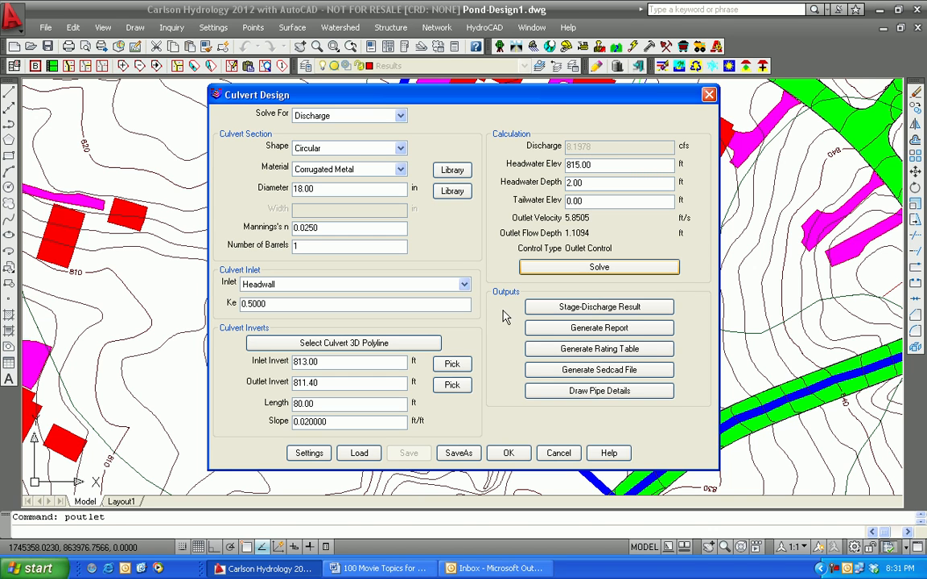
pyautogui.click(512, 454)
# Step: Add a third outlet structure of type Weir named Emergency
pyautogui.click(304, 274)
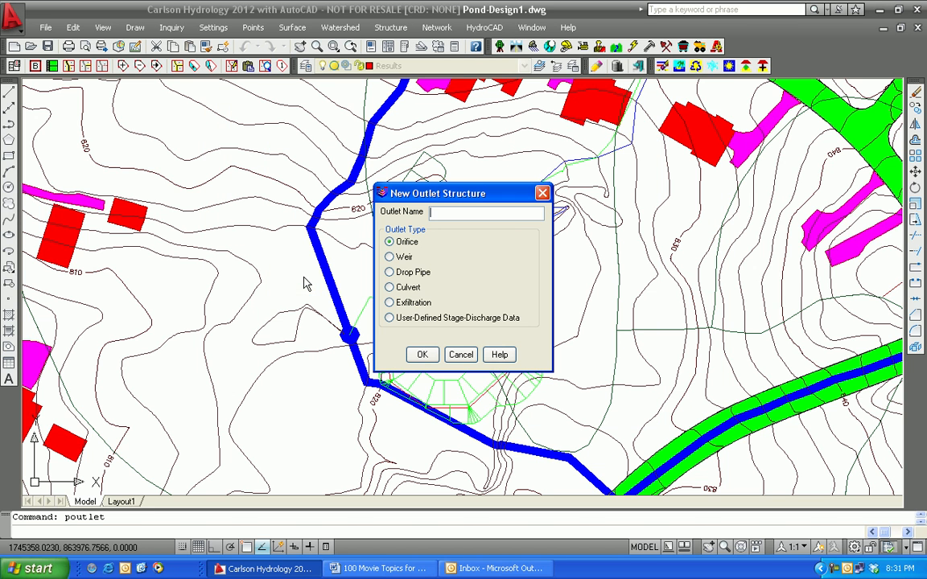
pyautogui.click(464, 215)
pyautogui.write('Emergency')
pyautogui.click(389, 257)
pyautogui.click(423, 355)
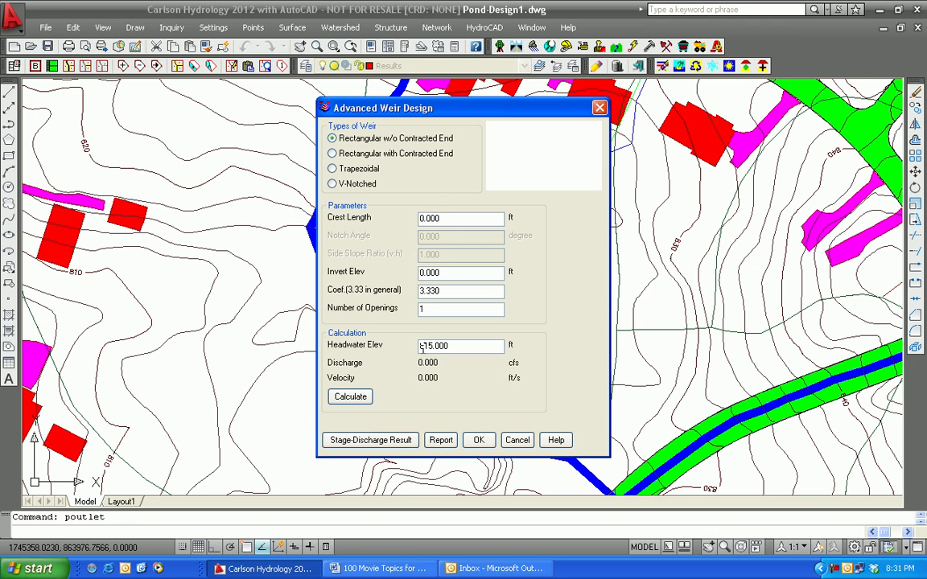
# Step: Give the rectangular weir a 4 ft crest length and 814 ft invert elevation, calculate its discharge, and accept it
pyautogui.doubleClick(446, 218)
pyautogui.write('4')
pyautogui.doubleClick(450, 274)
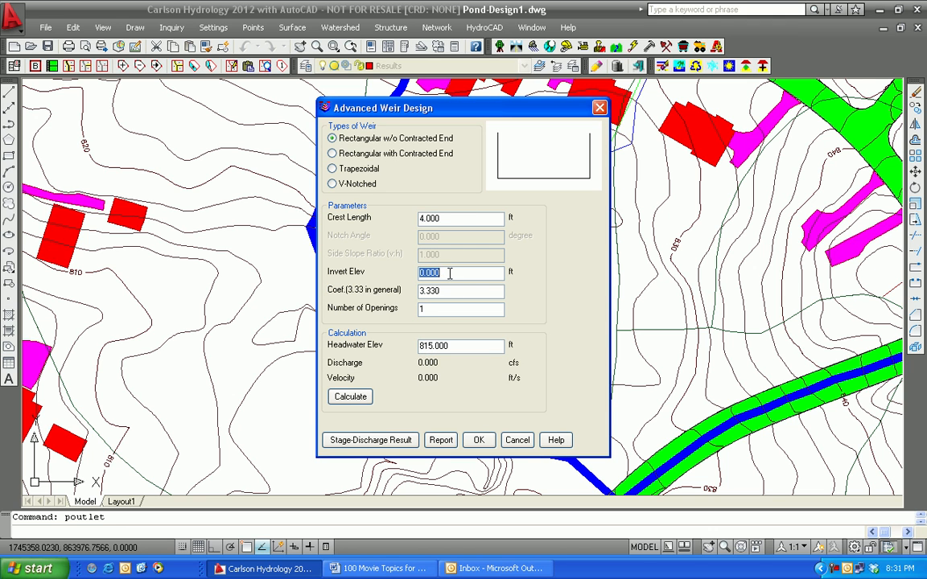
pyautogui.write('814')
pyautogui.click(355, 399)
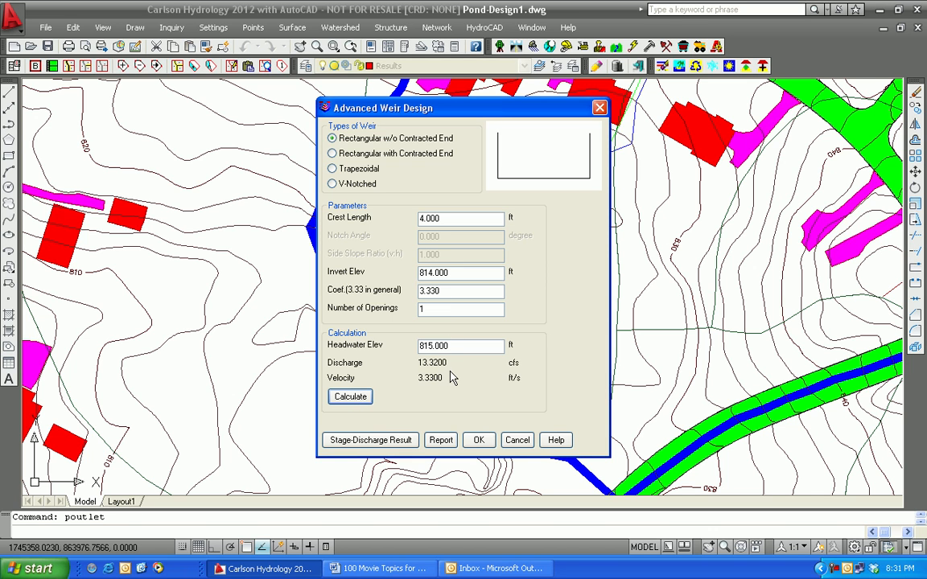
pyautogui.click(478, 441)
pyautogui.click(481, 442)
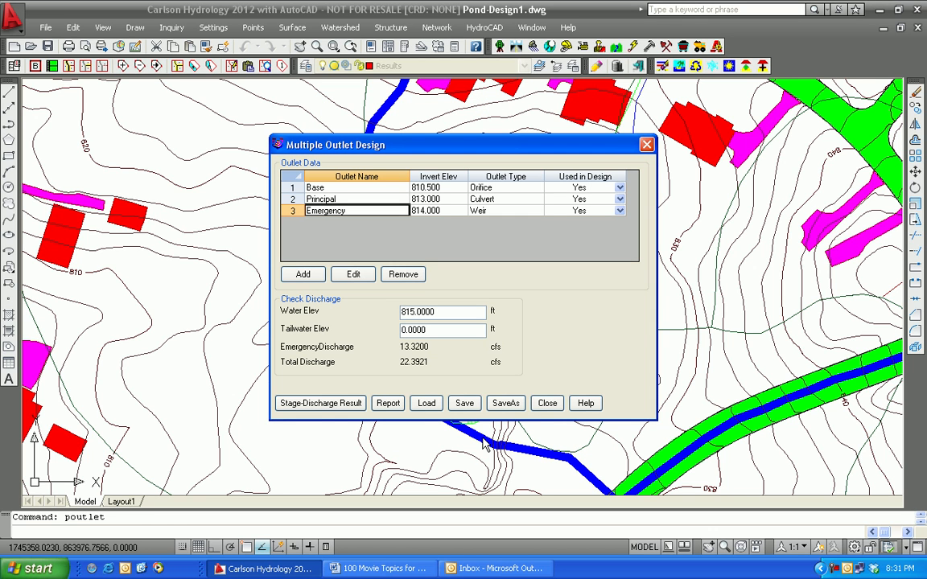
# Step: Generate the combined stage-discharge result for the outlets with a minimum water elevation of 810.5 ft
pyautogui.click(320, 403)
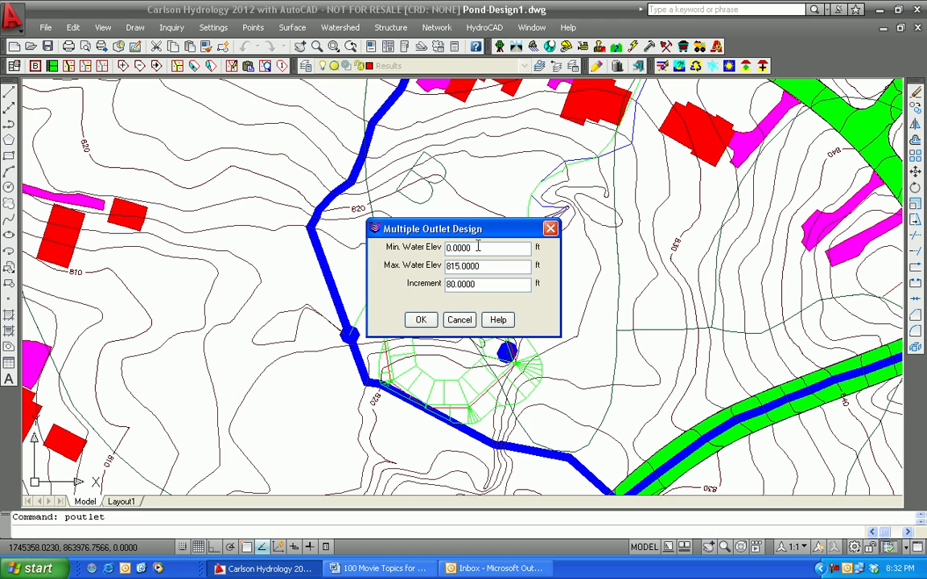
pyautogui.click(473, 250)
pyautogui.doubleClick(473, 249)
pyautogui.write('810.5')
pyautogui.click(421, 320)
pyautogui.click(421, 321)
pyautogui.click(421, 321)
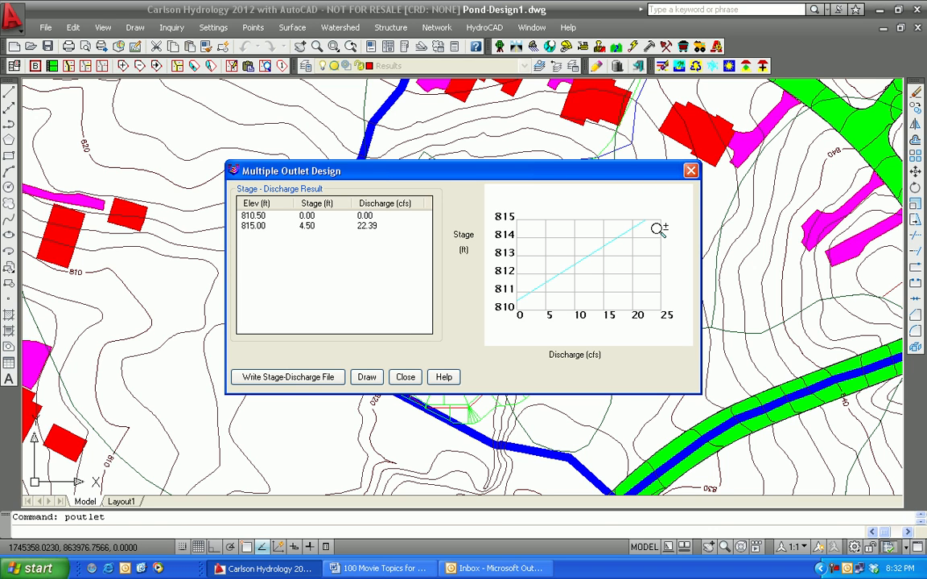
# Step: Write the stage-discharge result to a file named Pond5, then close the multiple outlet design and save its changes
pyautogui.click(304, 378)
pyautogui.write('Pond5')
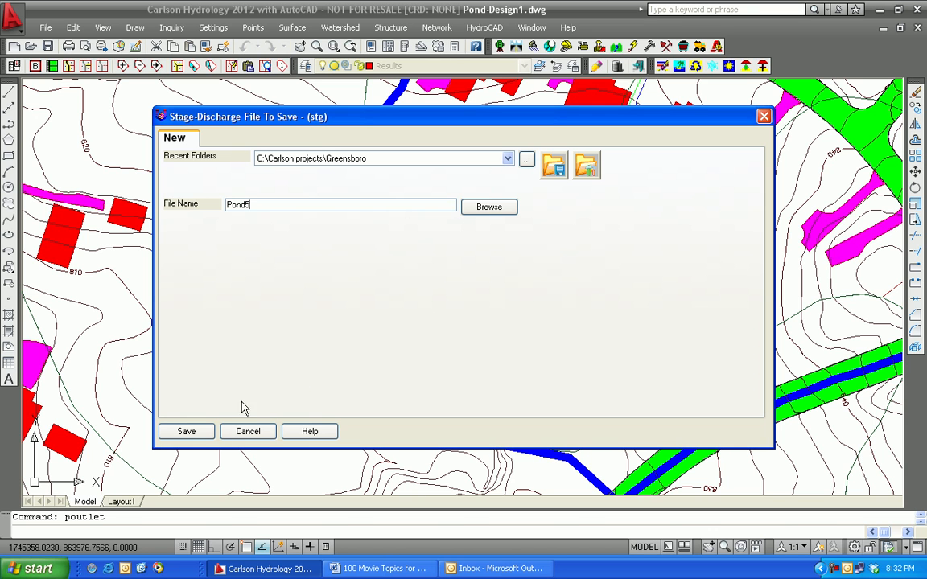
pyautogui.click(187, 432)
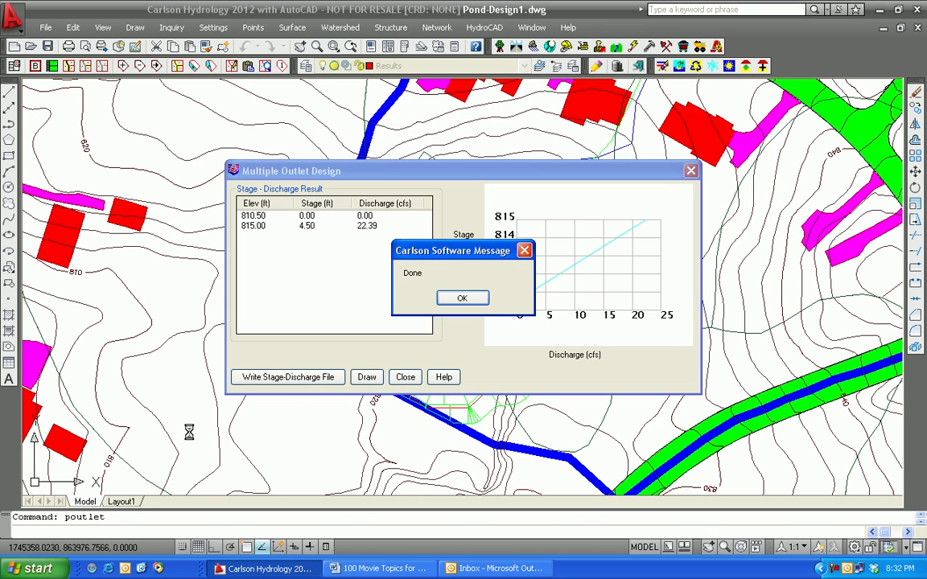
pyautogui.click(457, 299)
pyautogui.click(405, 377)
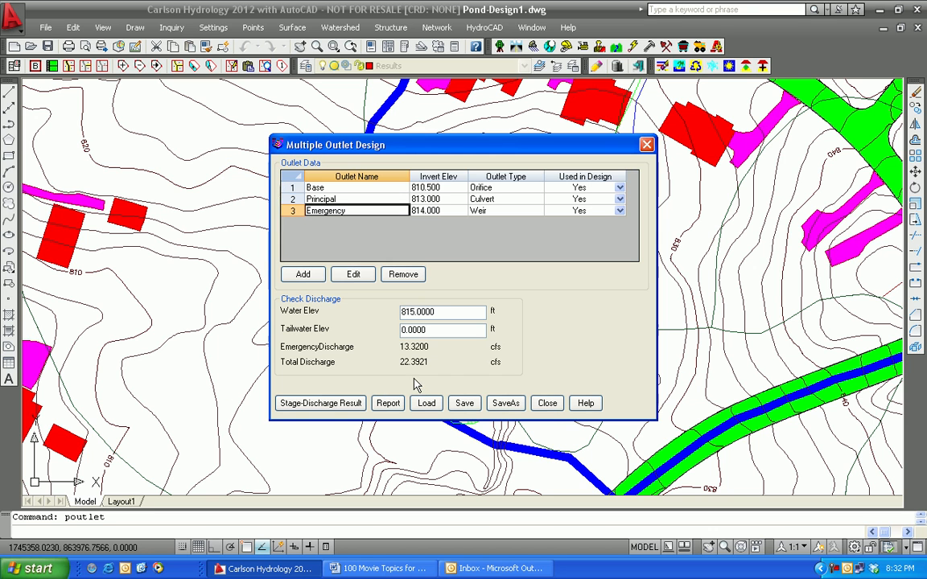
pyautogui.click(550, 409)
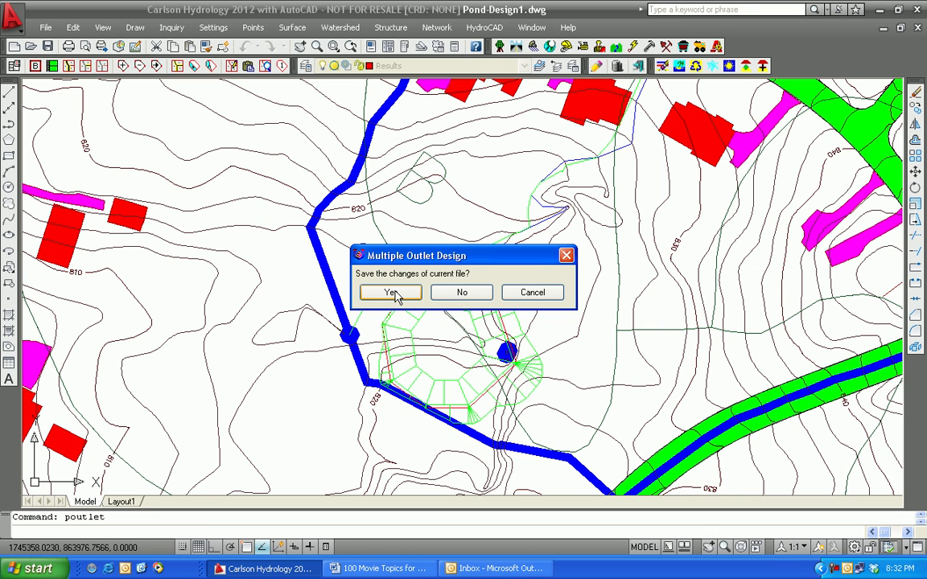
pyautogui.click(392, 294)
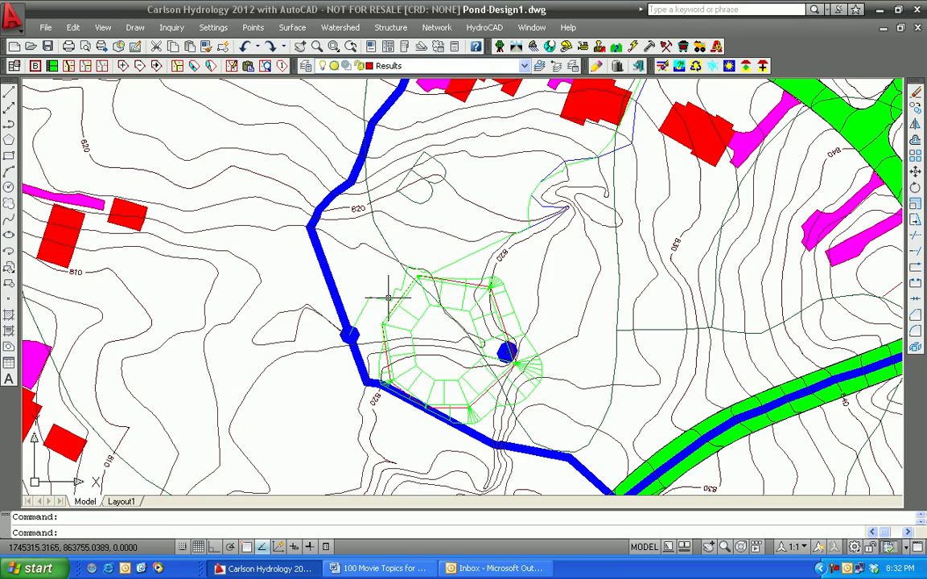
# Step: Start HydroNet Explorer with a new HydroNet file named Pond5 in the Greensboro project folder
pyautogui.scroll(-6, 602, 265)
pyautogui.scroll(-4, 158, 471)
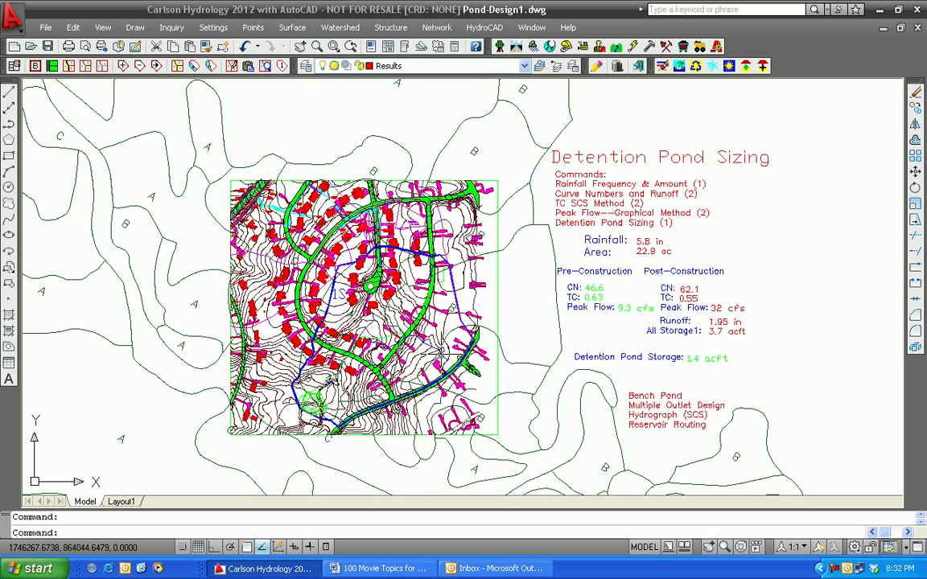
pyautogui.click(481, 28)
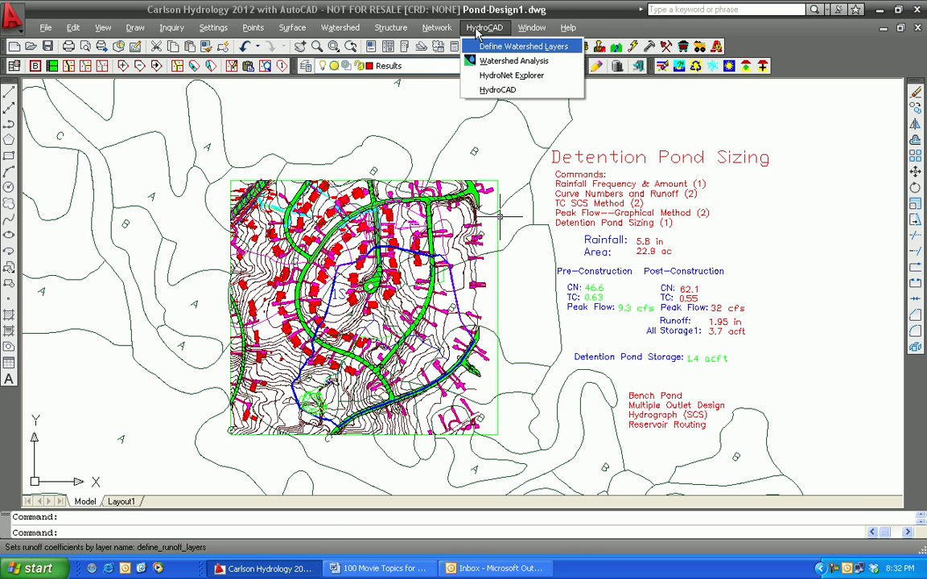
pyautogui.click(487, 77)
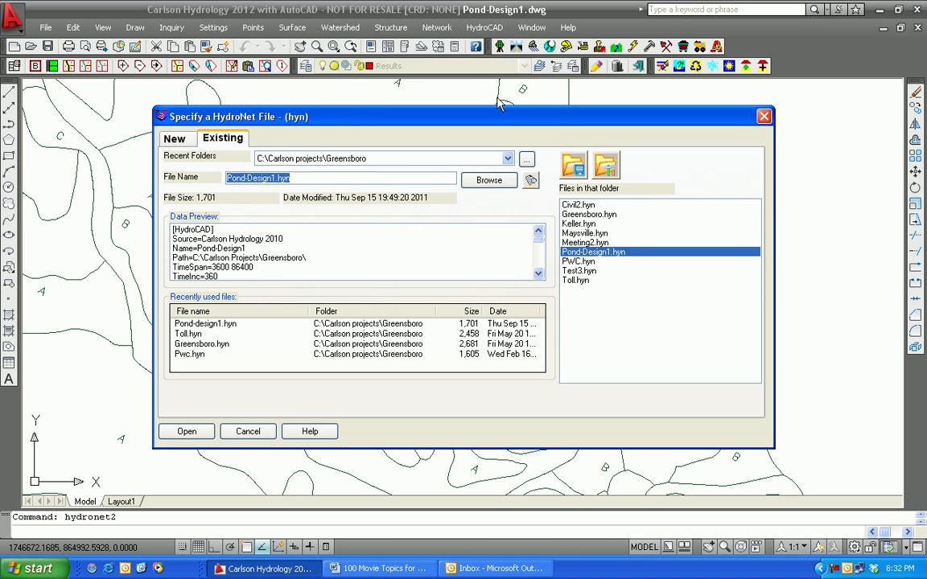
pyautogui.click(172, 138)
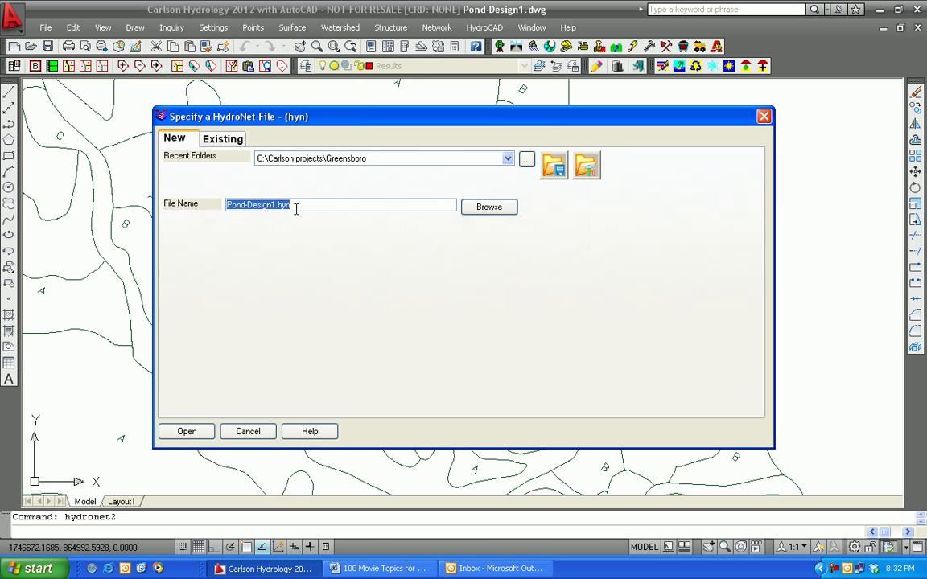
pyautogui.write('Pond5')
pyautogui.click(187, 431)
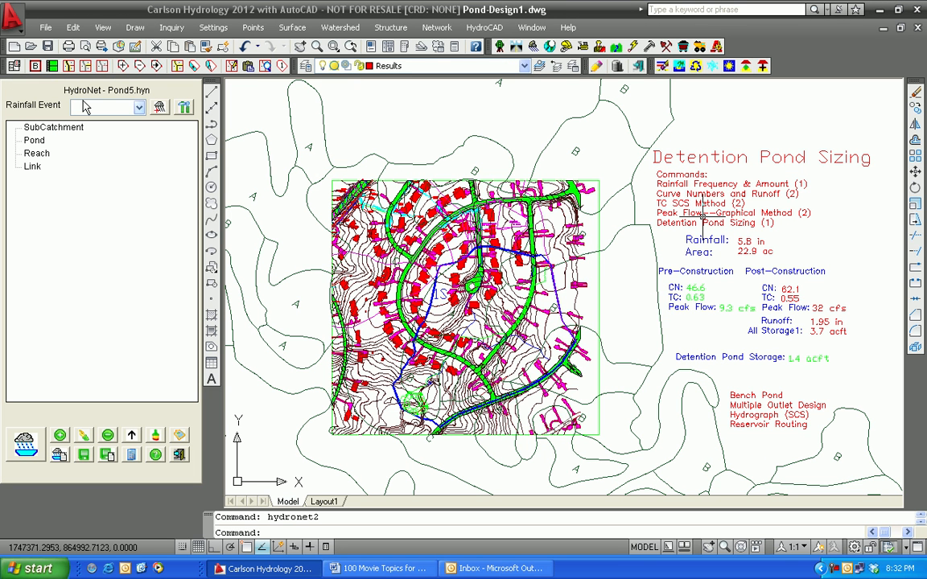
# Step: Import the rainfall event from the existing HydroCAD file Test3.hcp
pyautogui.click(160, 108)
pyautogui.click(190, 323)
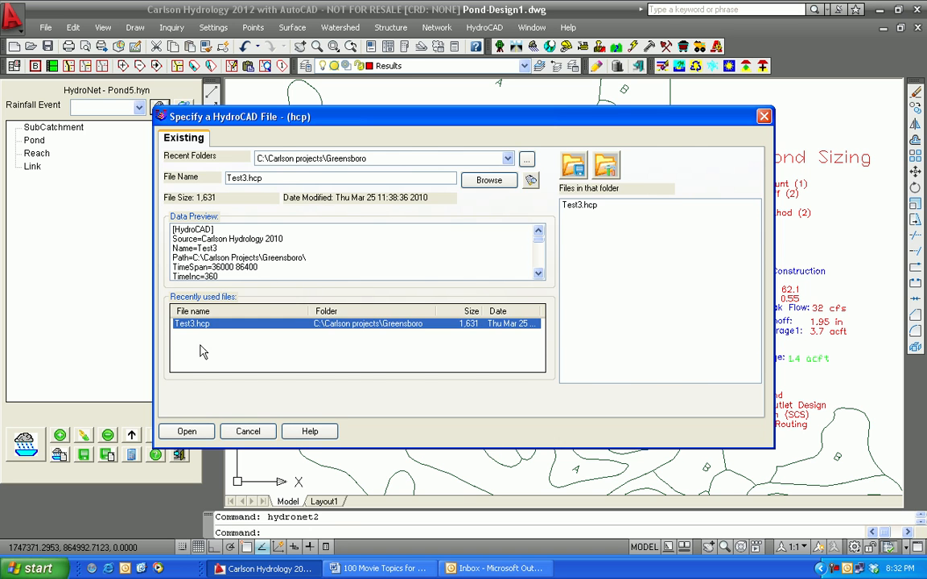
pyautogui.click(185, 432)
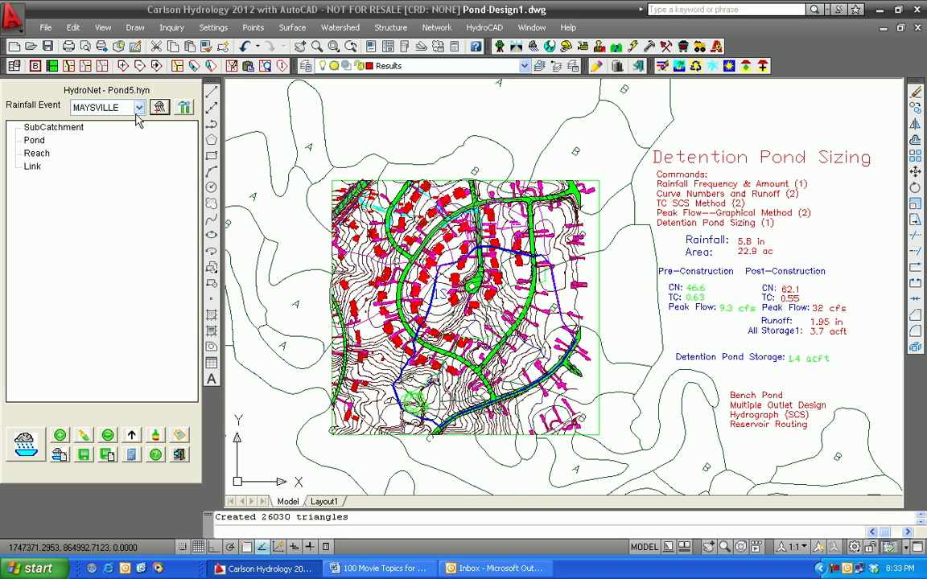
# Step: Review the rainfall settings, assign Watershed1.tin as the HydroNet surface file, and accept the settings
pyautogui.click(185, 108)
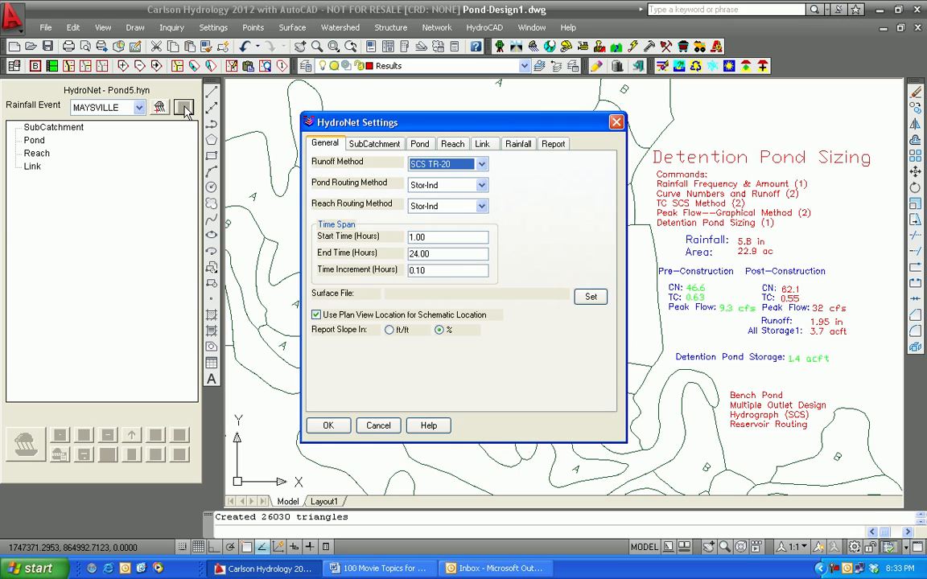
pyautogui.click(519, 145)
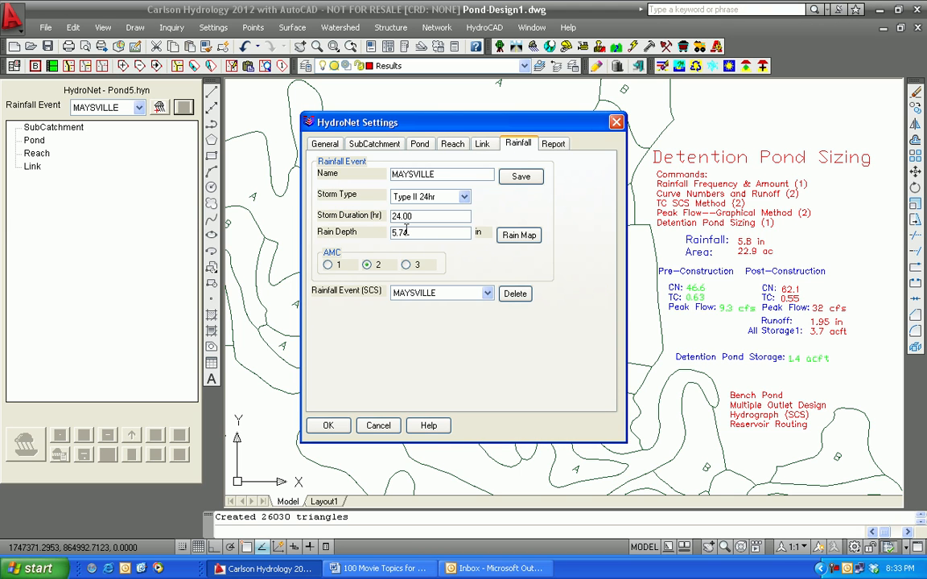
pyautogui.click(326, 145)
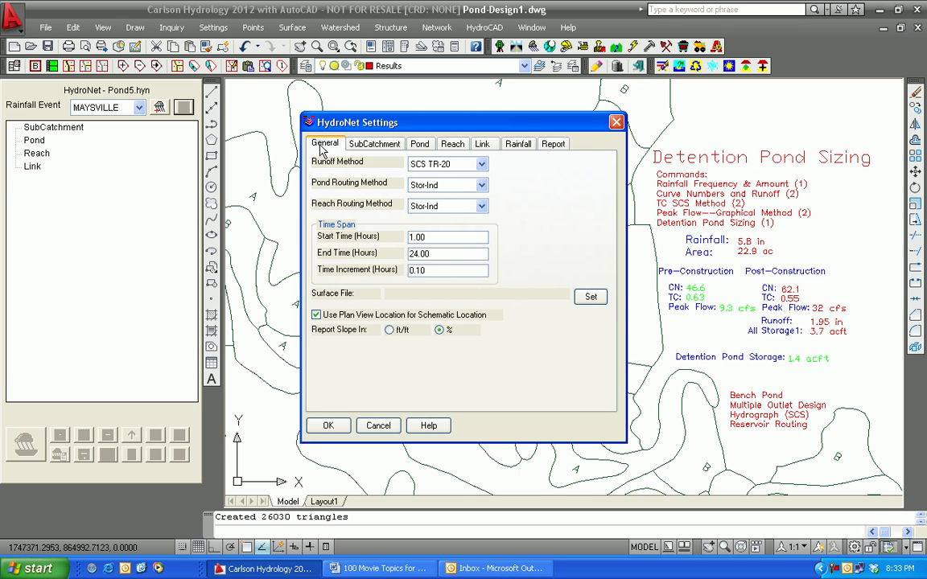
pyautogui.click(590, 299)
pyautogui.click(205, 323)
pyautogui.click(187, 432)
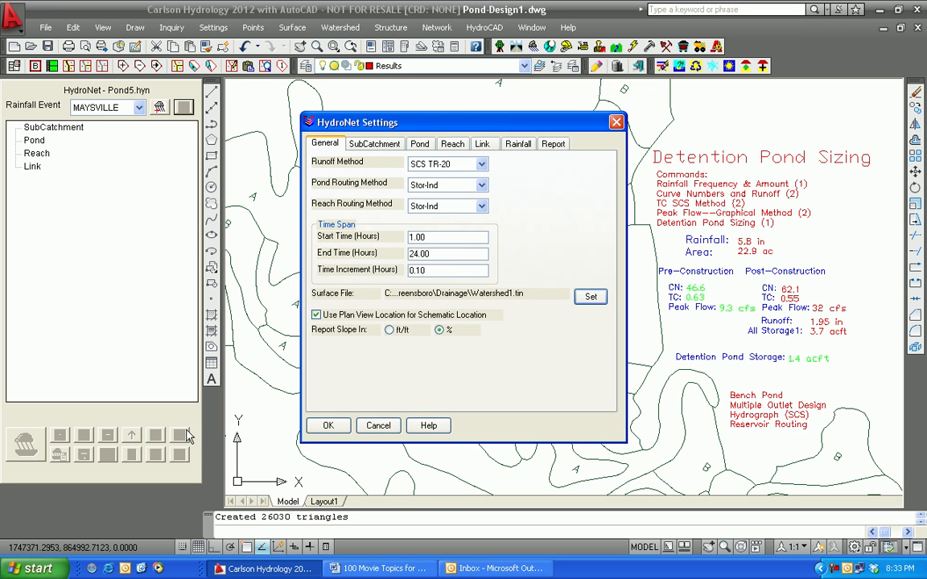
pyautogui.click(328, 427)
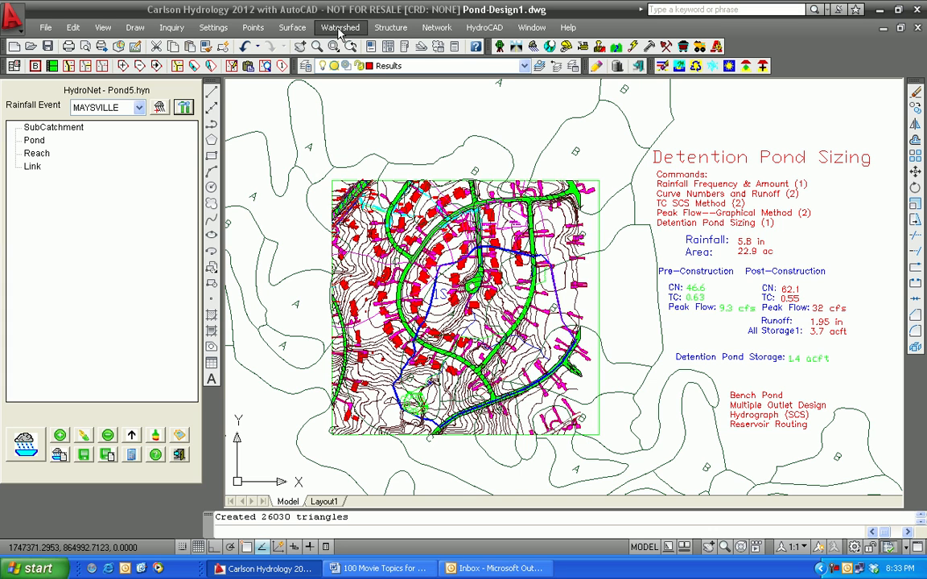
# Step: Update the subcatchments with sub areas, time of concentration and plan location, creating new subcatchments from the drawing
pyautogui.click(131, 434)
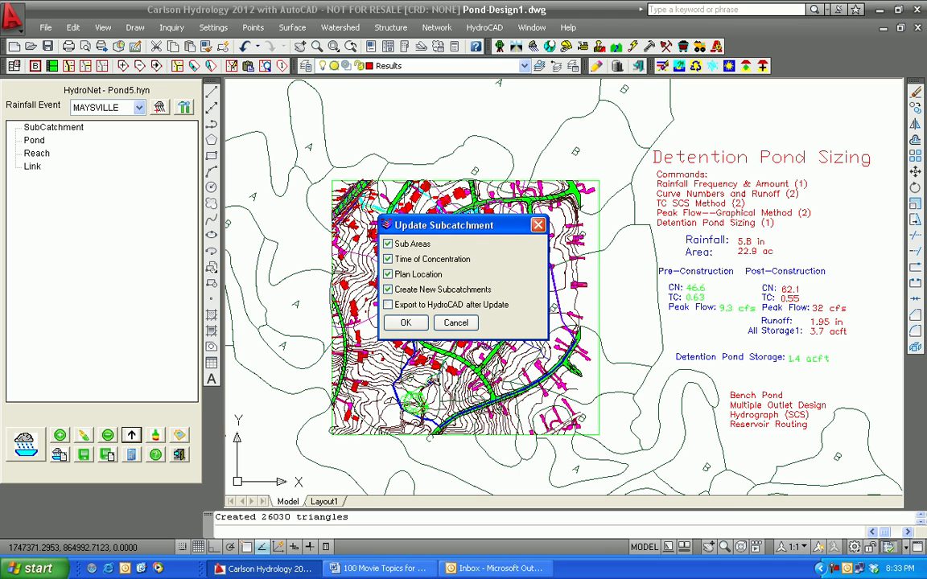
pyautogui.click(403, 323)
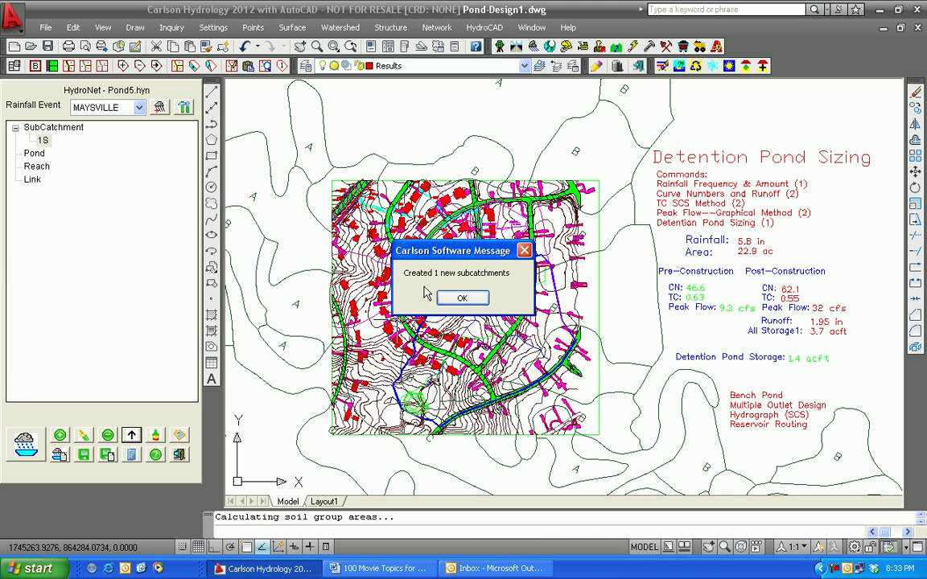
pyautogui.click(463, 301)
pyautogui.click(463, 299)
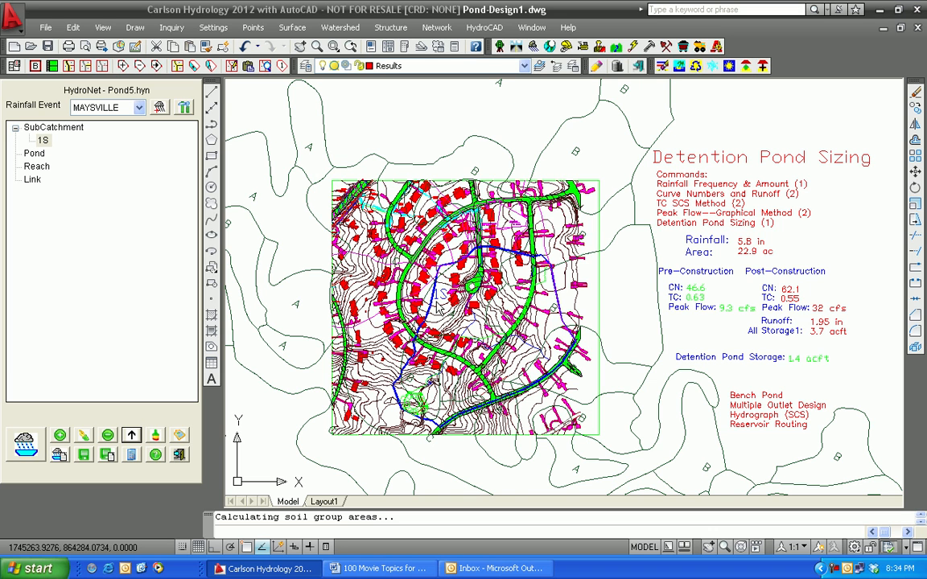
# Step: Review subcatchment 1S's area, curve number, time of concentration and runoff hydrograph
pyautogui.rightClick(41, 141)
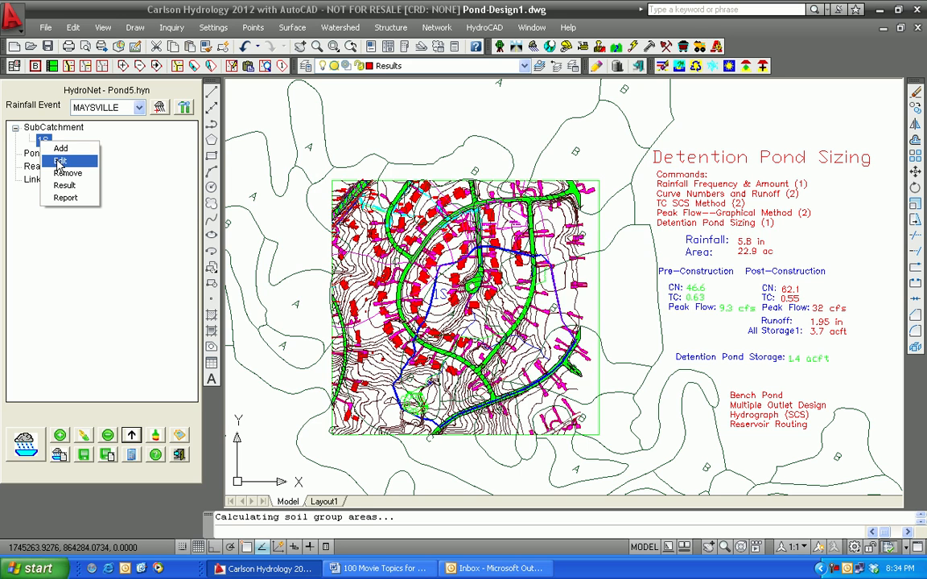
pyautogui.click(58, 162)
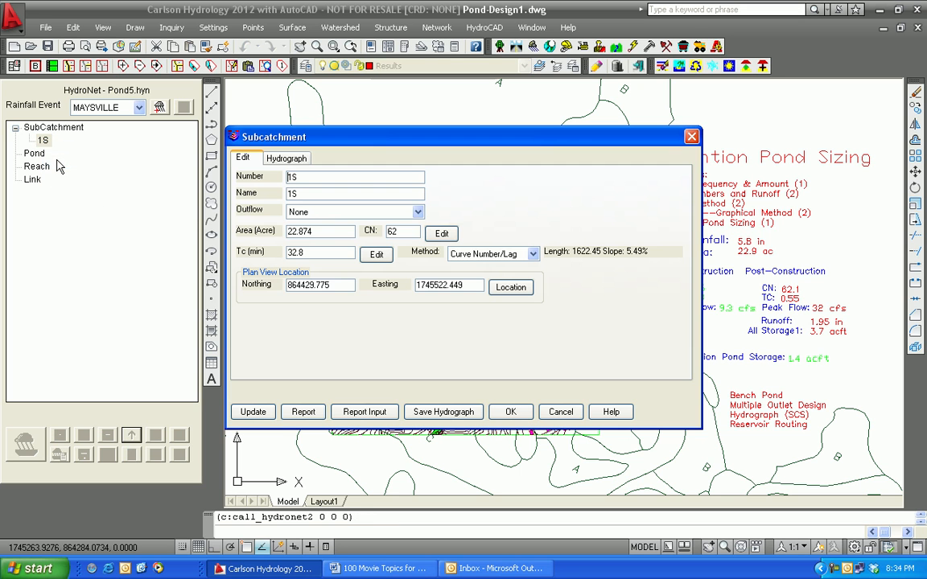
pyautogui.click(286, 158)
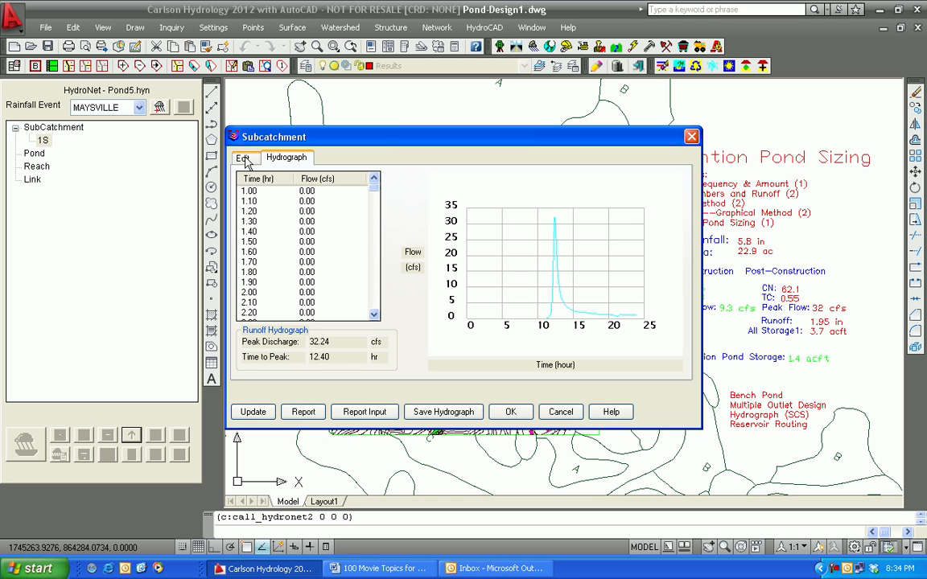
pyautogui.click(511, 411)
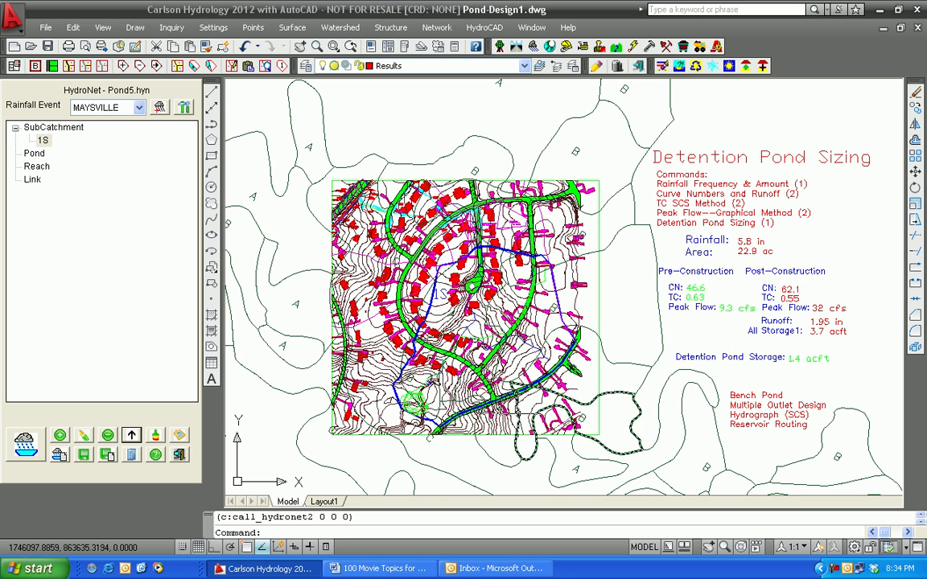
# Step: Add a pond named Pond5 to the network and assign subcatchment 1S as its inflow
pyautogui.rightClick(36, 156)
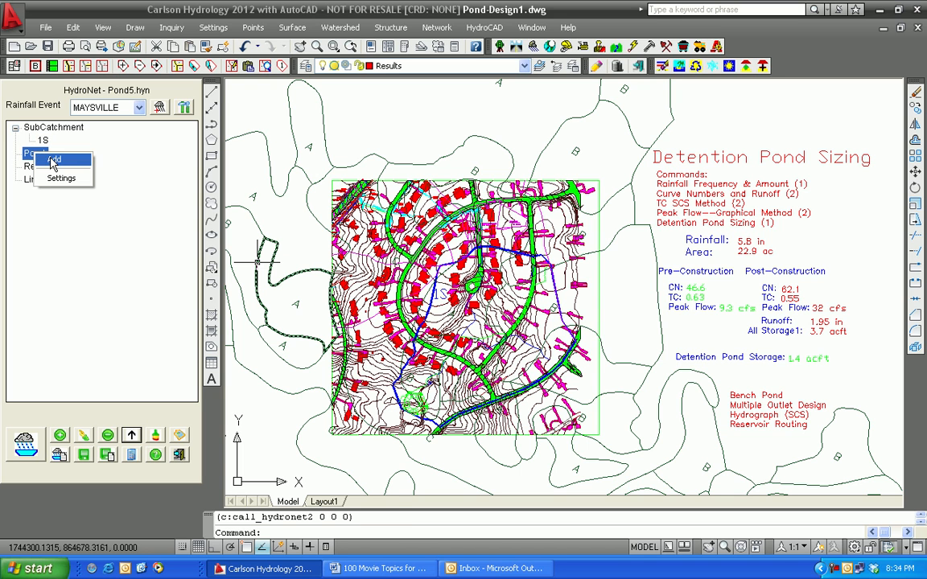
pyautogui.click(51, 158)
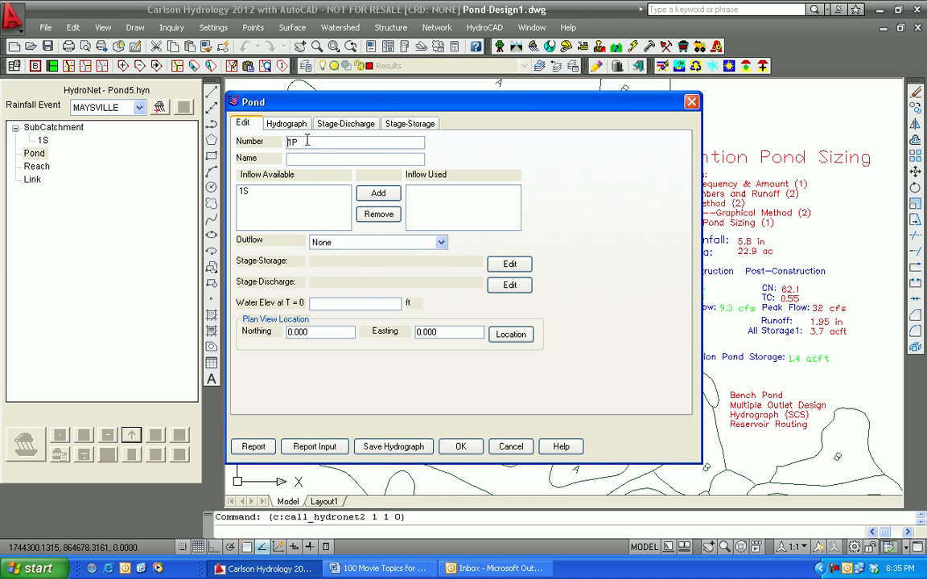
pyautogui.click(298, 157)
pyautogui.write('Pond5')
pyautogui.click(244, 193)
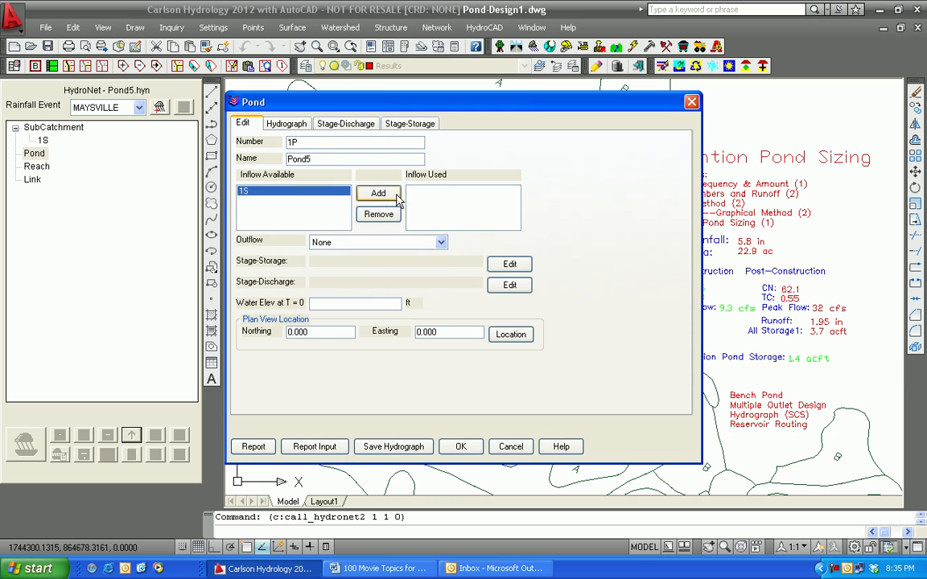
pyautogui.click(387, 196)
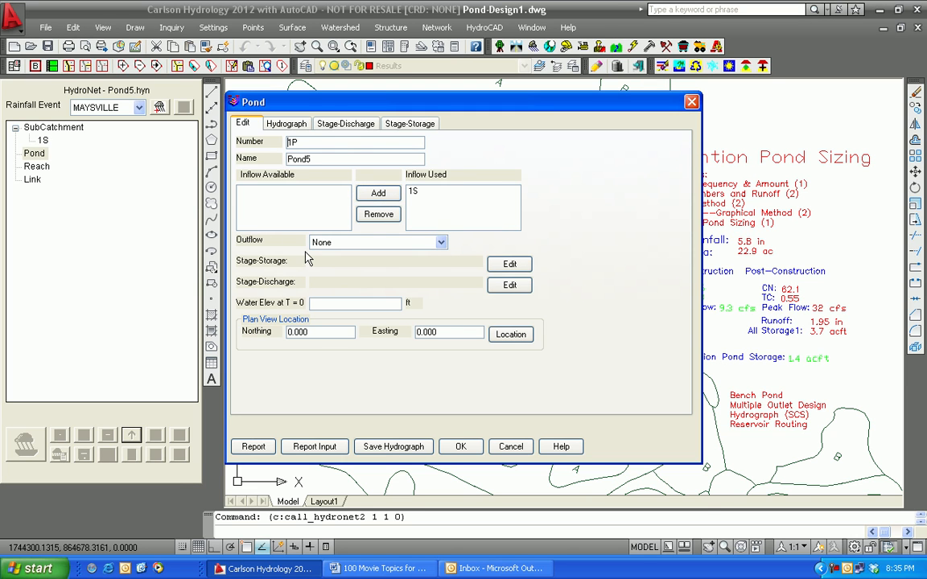
# Step: Load the stage-storage file Pond5.cap for the pond and accept the data
pyautogui.click(515, 267)
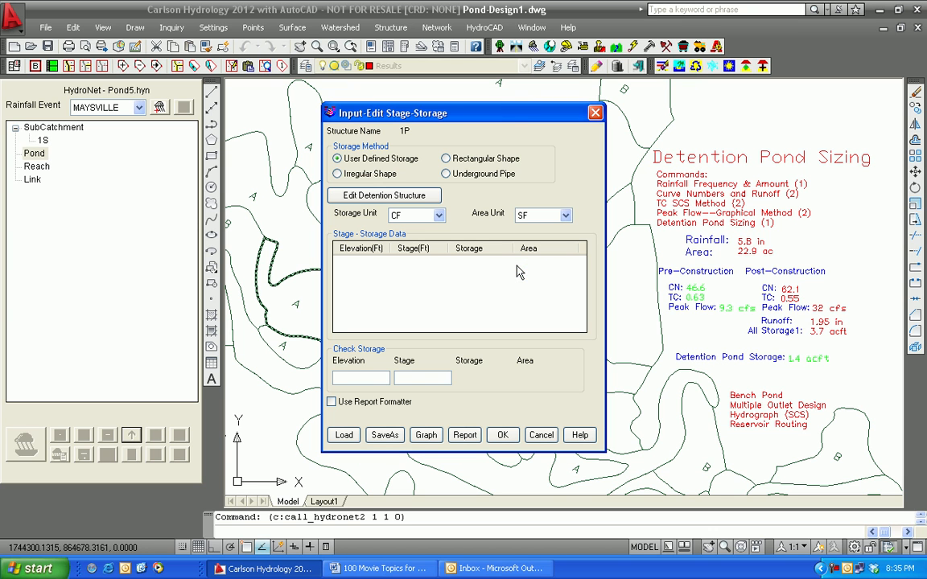
pyautogui.click(344, 435)
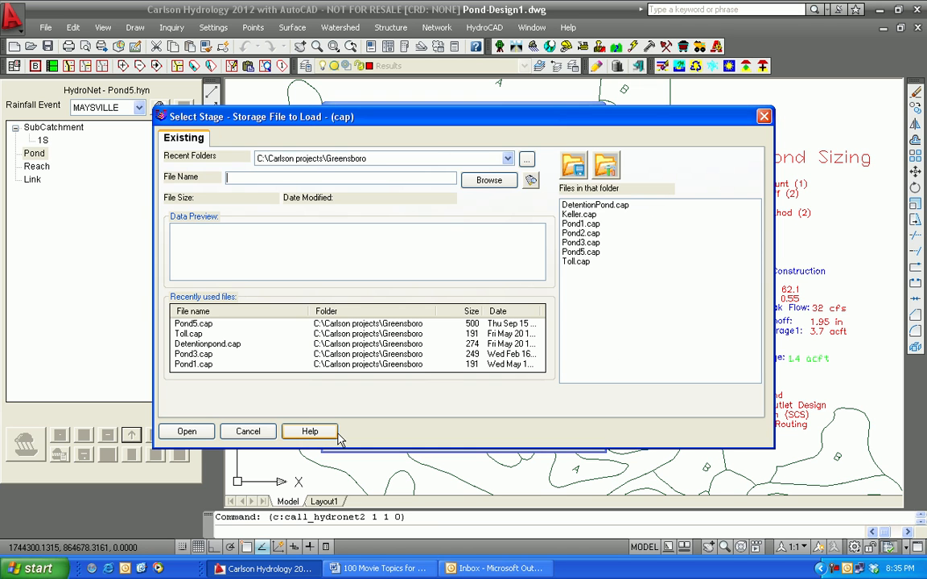
pyautogui.click(193, 324)
pyautogui.click(186, 431)
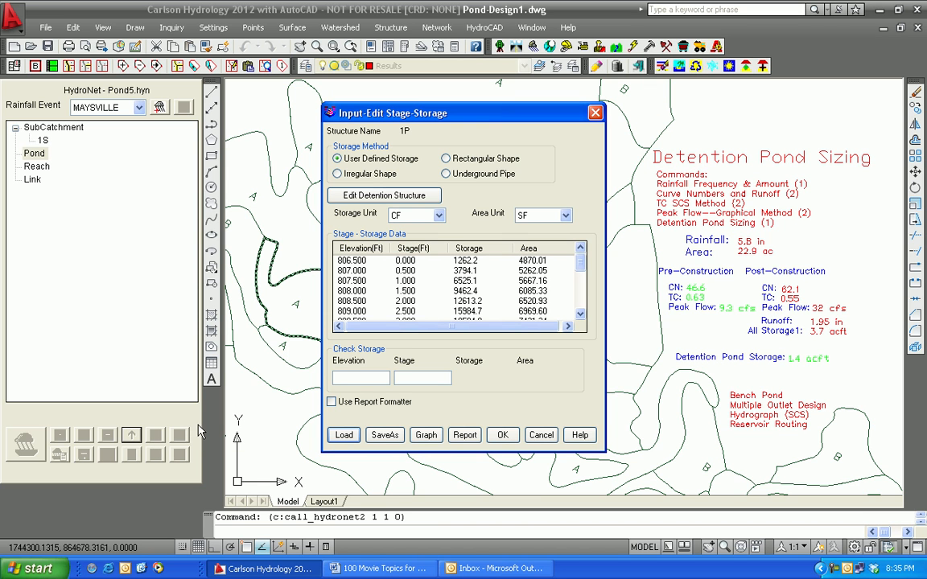
pyautogui.click(503, 436)
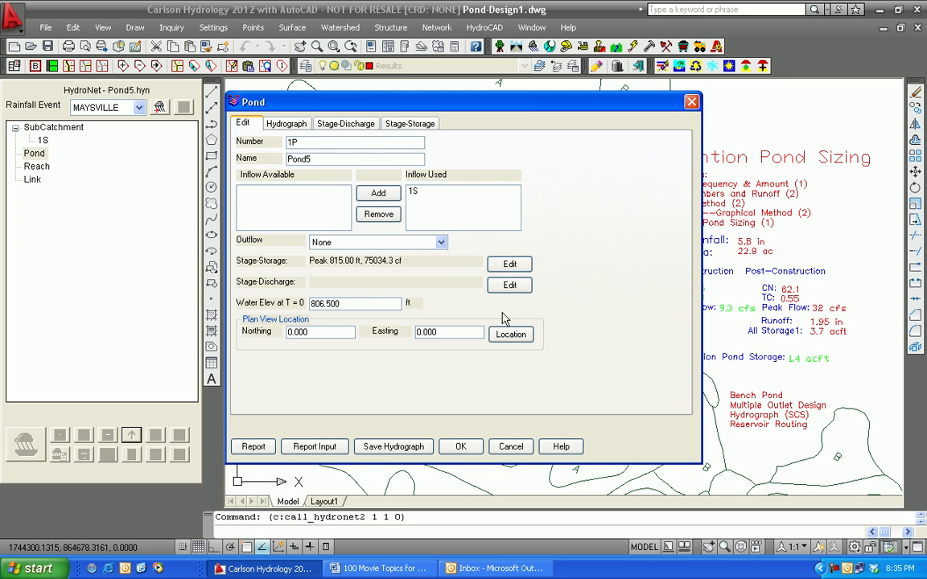
# Step: Load the combo outlet file Pond5.cot as the pond's stage-discharge data and accept the multiple outlet design
pyautogui.click(509, 286)
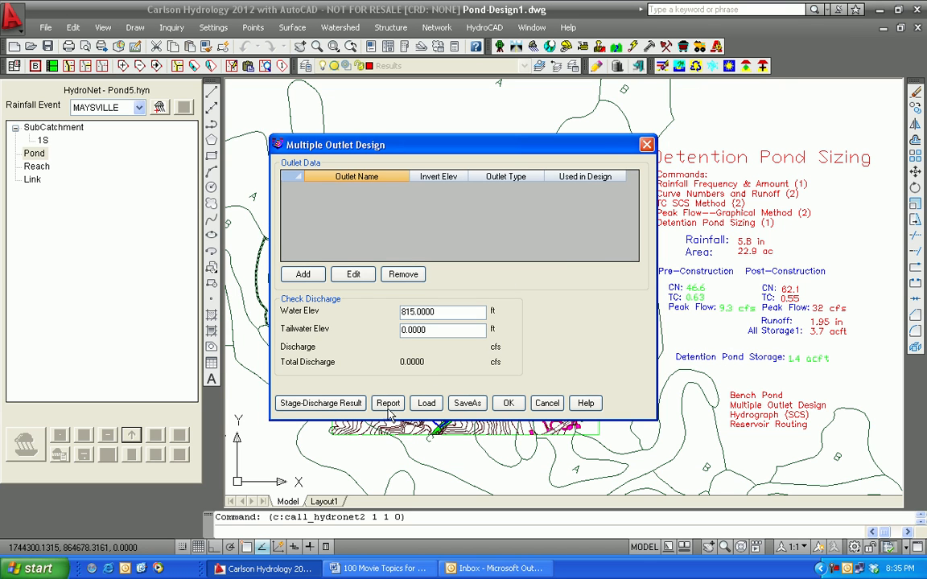
pyautogui.click(303, 275)
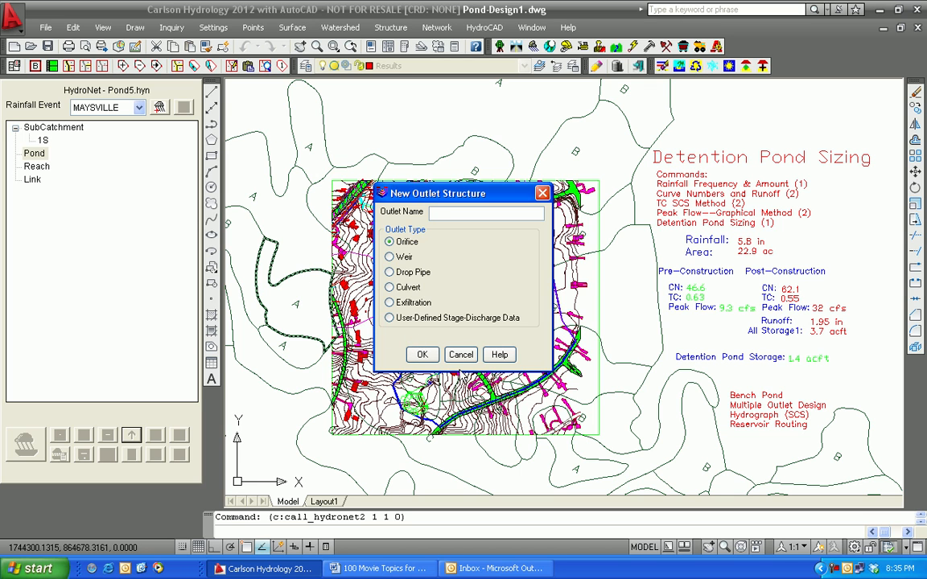
pyautogui.click(460, 355)
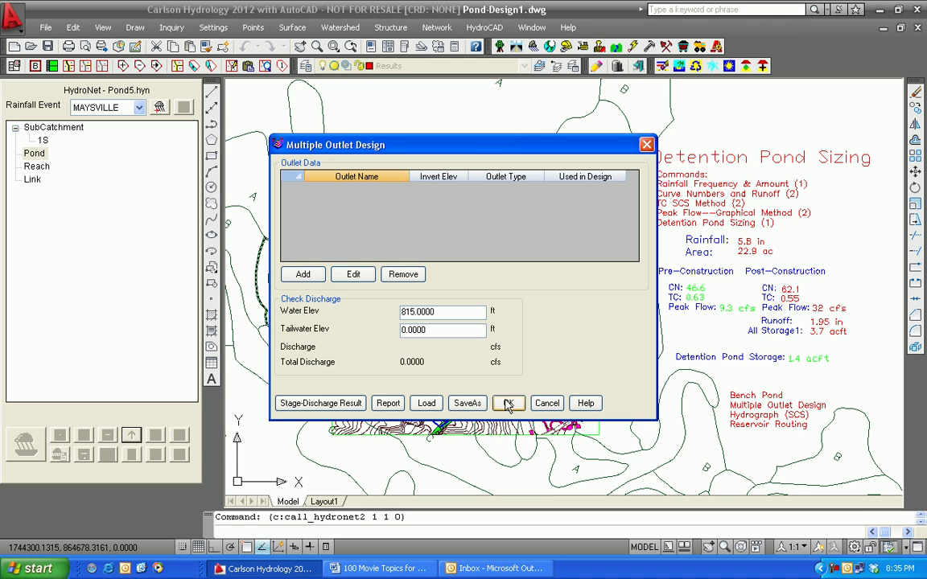
pyautogui.click(426, 403)
pyautogui.click(192, 325)
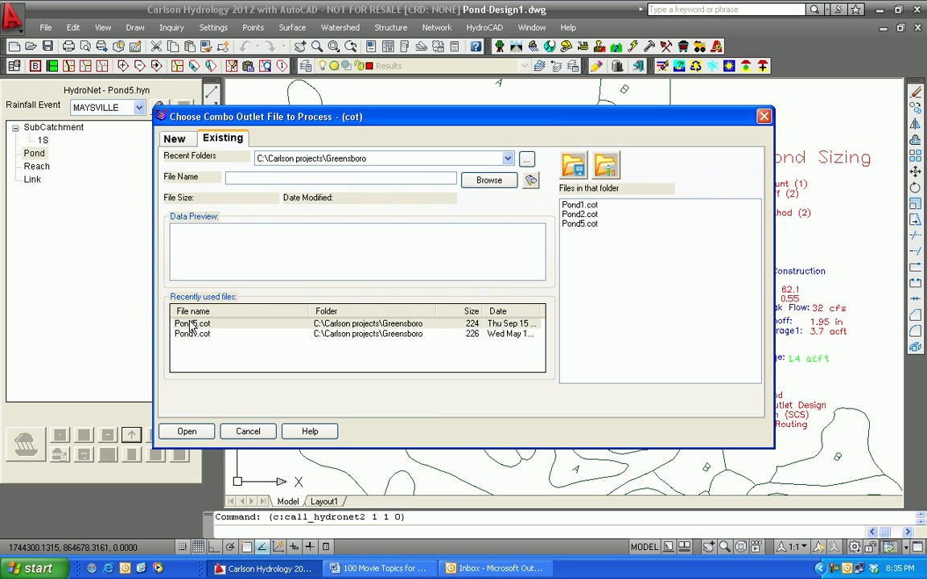
pyautogui.click(188, 433)
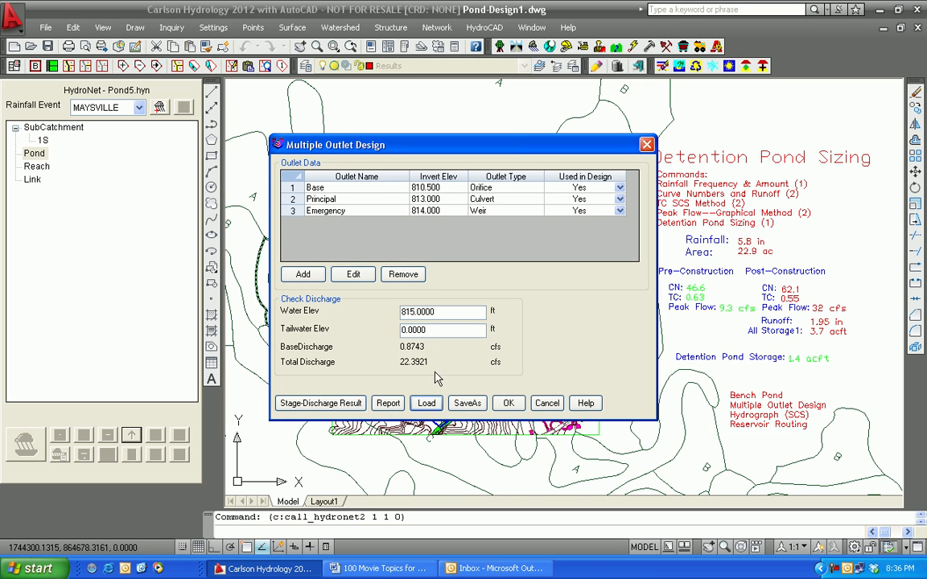
pyautogui.click(425, 403)
pyautogui.click(509, 404)
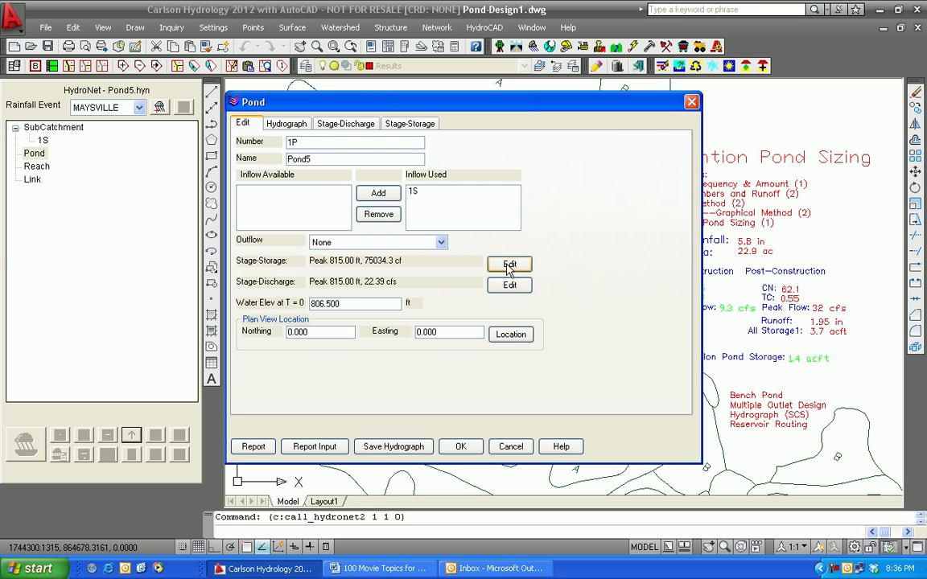
# Step: Review the pond's stage-storage data and multiple outlet design, along with its stage-discharge and stage-area curves
pyautogui.click(509, 264)
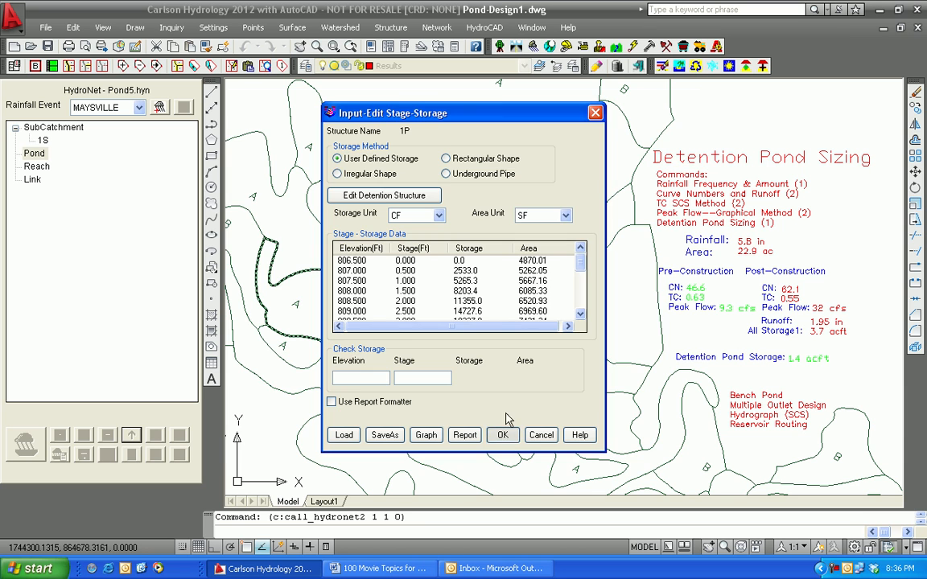
pyautogui.click(503, 436)
pyautogui.click(512, 286)
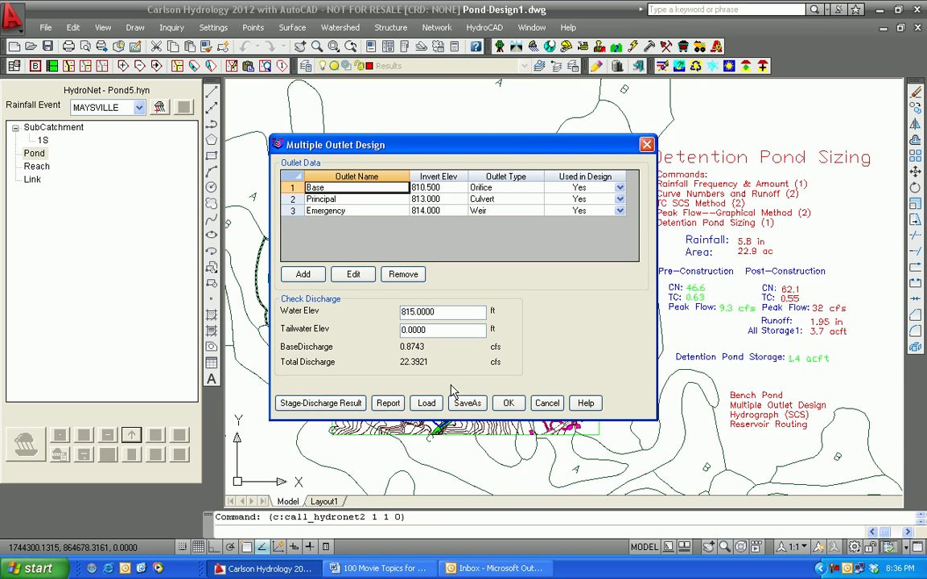
pyautogui.click(502, 405)
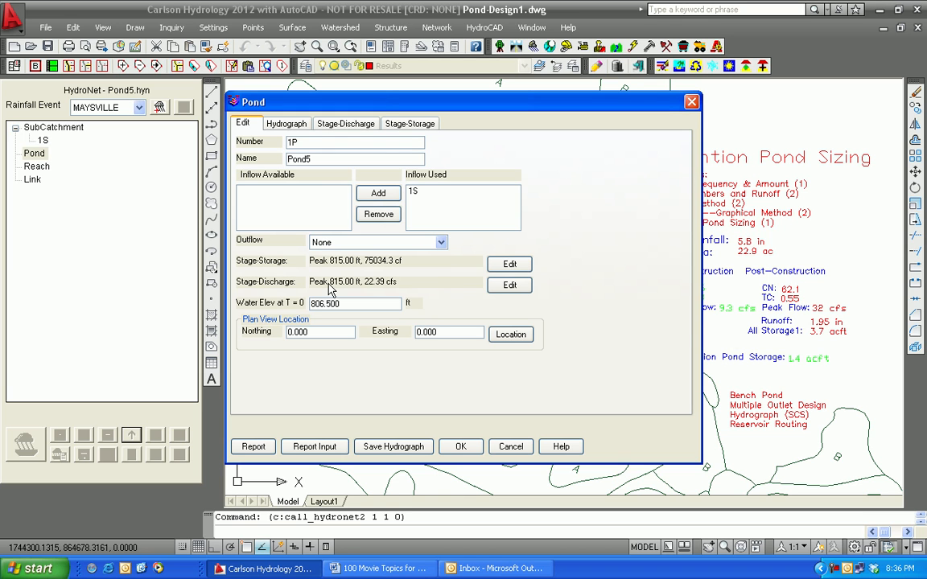
pyautogui.click(338, 124)
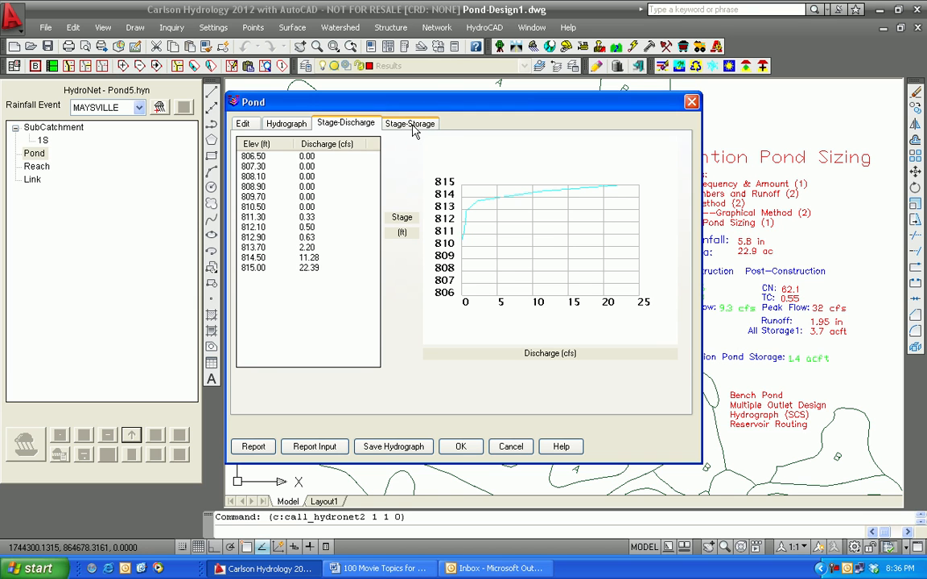
pyautogui.click(411, 126)
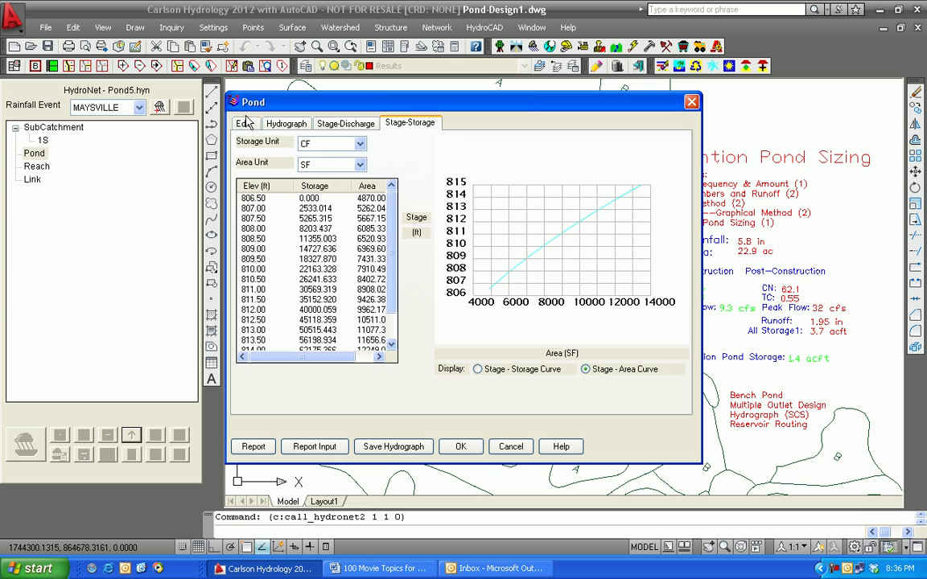
pyautogui.click(247, 123)
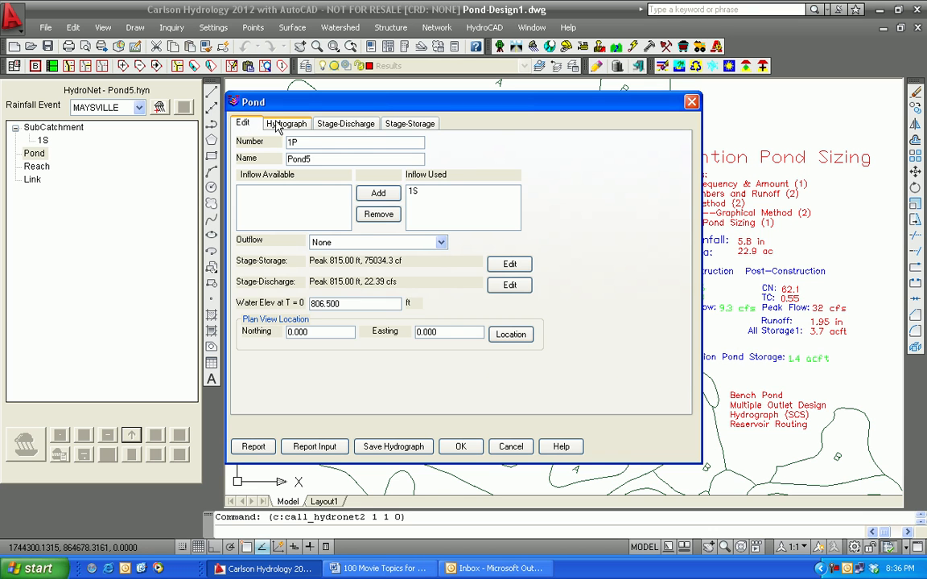
# Step: Examine the pond's routed and inflow hydrographs and compare their peak discharges with the pre- and post-construction peak flows in the drawing
pyautogui.click(282, 125)
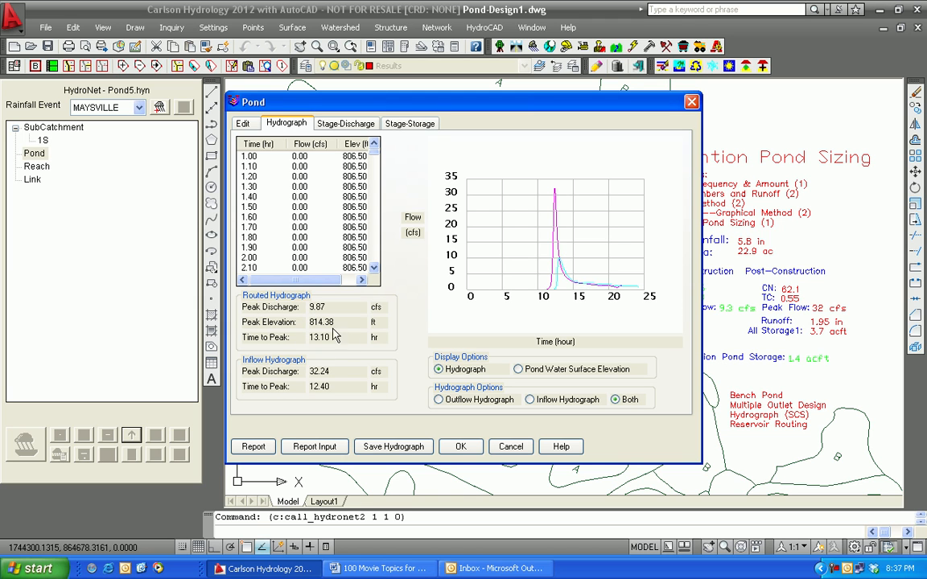
pyautogui.moveTo(451, 102)
pyautogui.mouseDown()
pyautogui.moveTo(251, 99)
pyautogui.moveTo(335, 100)
pyautogui.mouseUp()
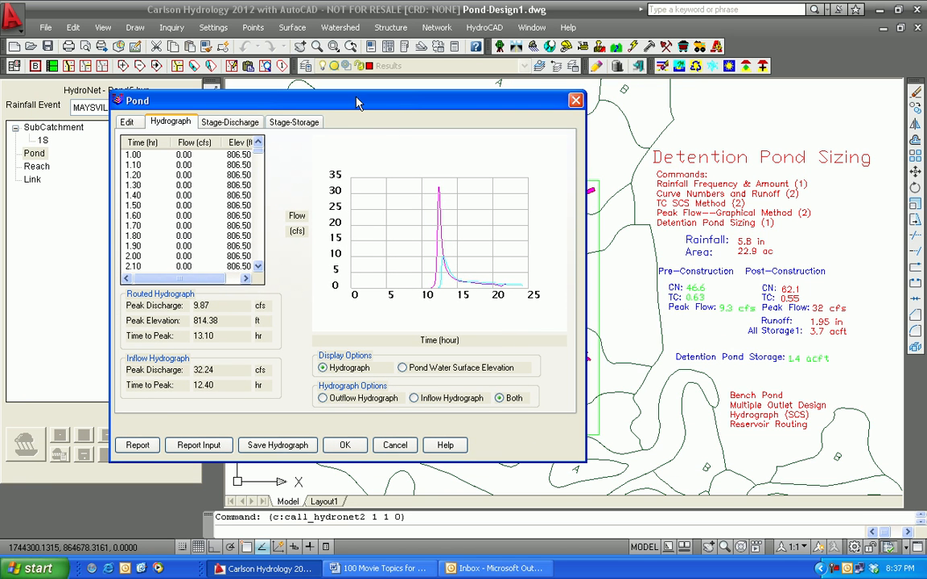
pyautogui.moveTo(357, 100); pyautogui.dragTo(405, 99)
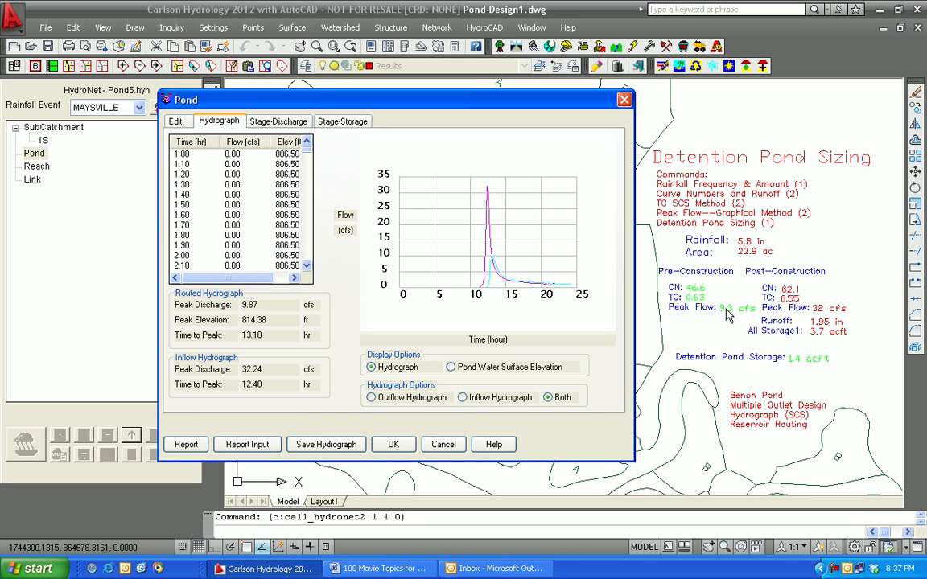
pyautogui.moveTo(523, 105)
pyautogui.mouseDown()
pyautogui.moveTo(343, 98)
pyautogui.moveTo(280, 112)
pyautogui.mouseUp()
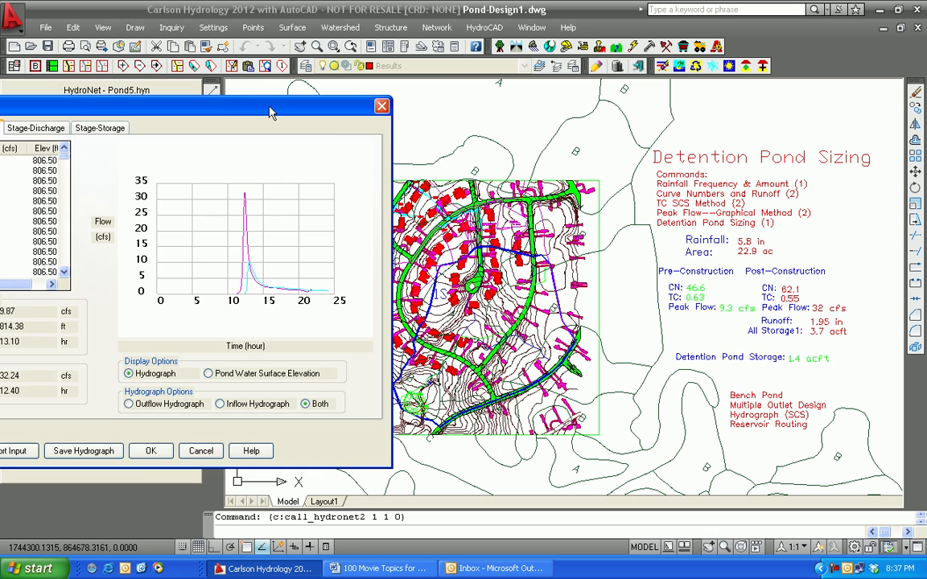
pyautogui.moveTo(244, 102); pyautogui.dragTo(361, 88)
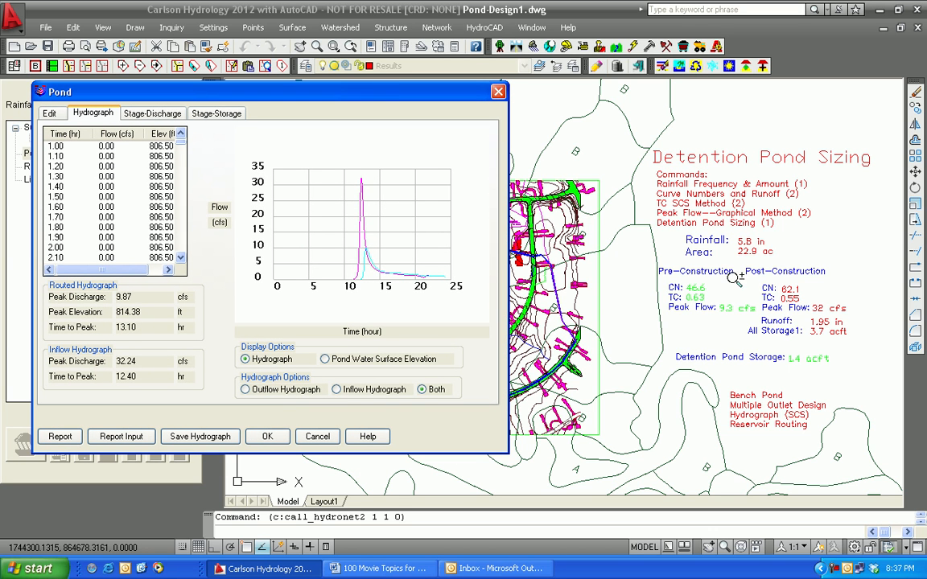